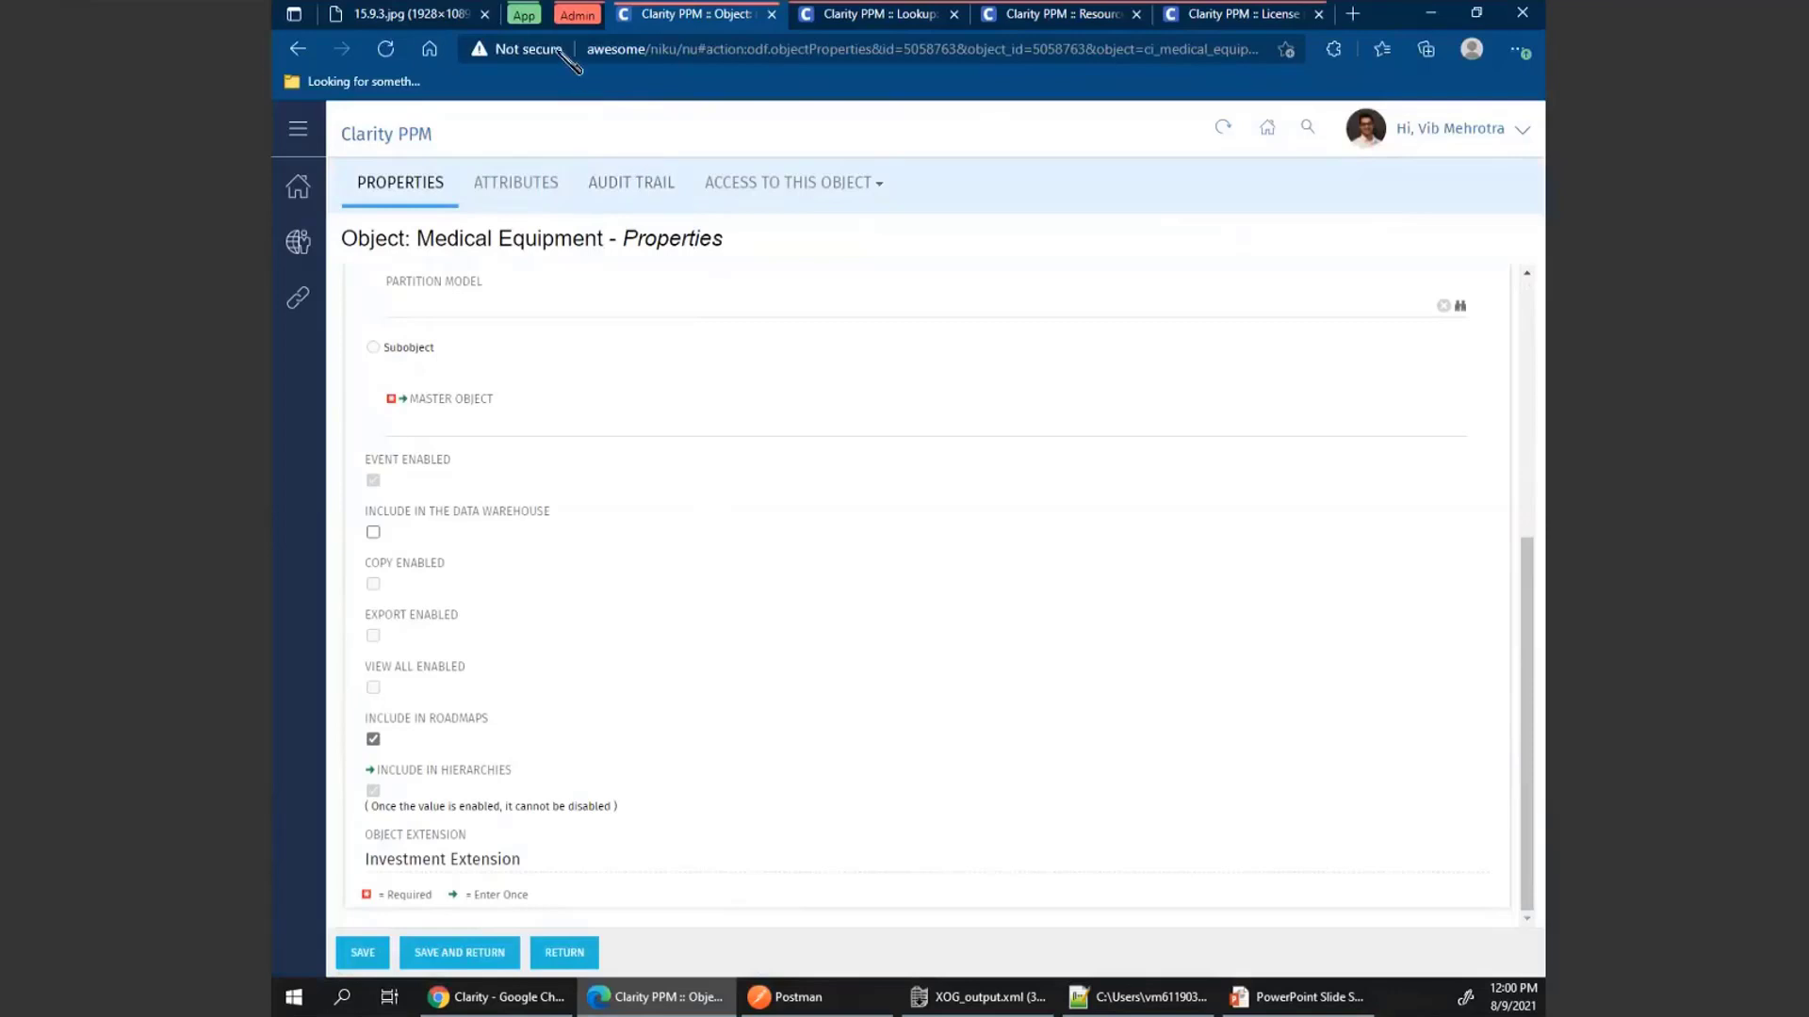
# Switch to the modern Clarity interface and open the Hierarchy - Default blueprint from the administration's blueprints
pyautogui.click(526, 16)
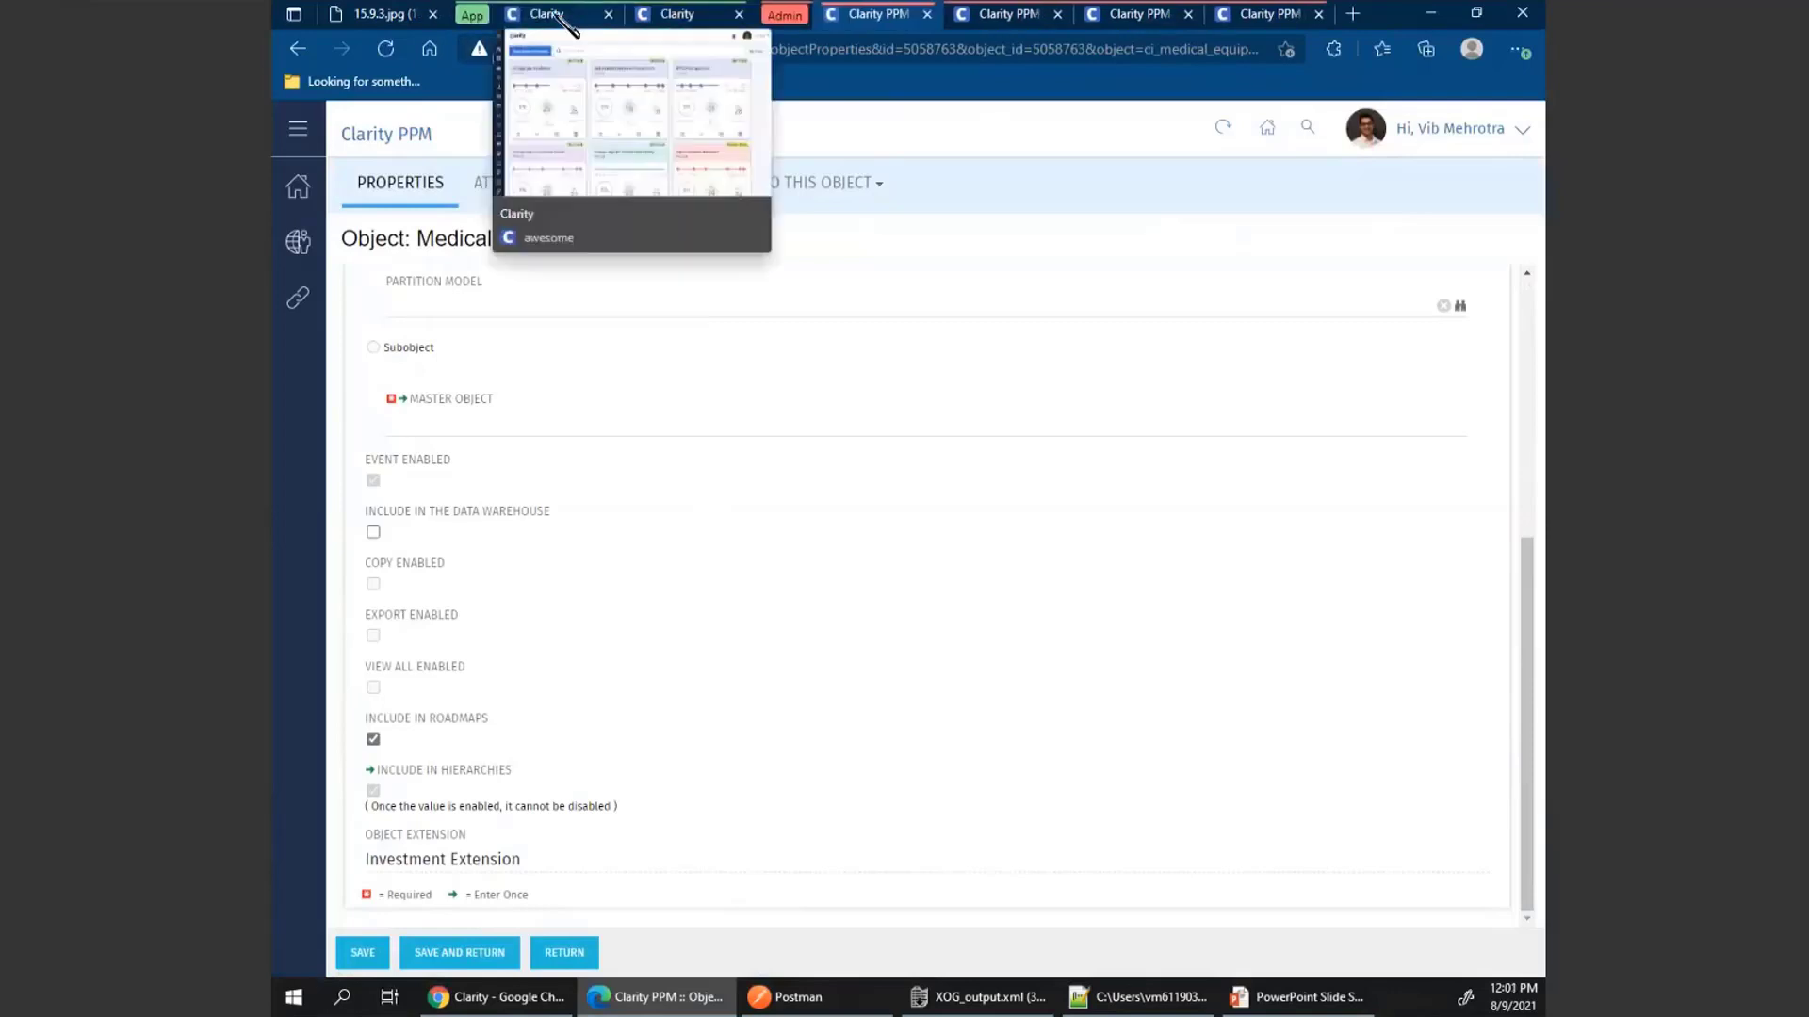
pyautogui.click(677, 16)
pyautogui.click(298, 825)
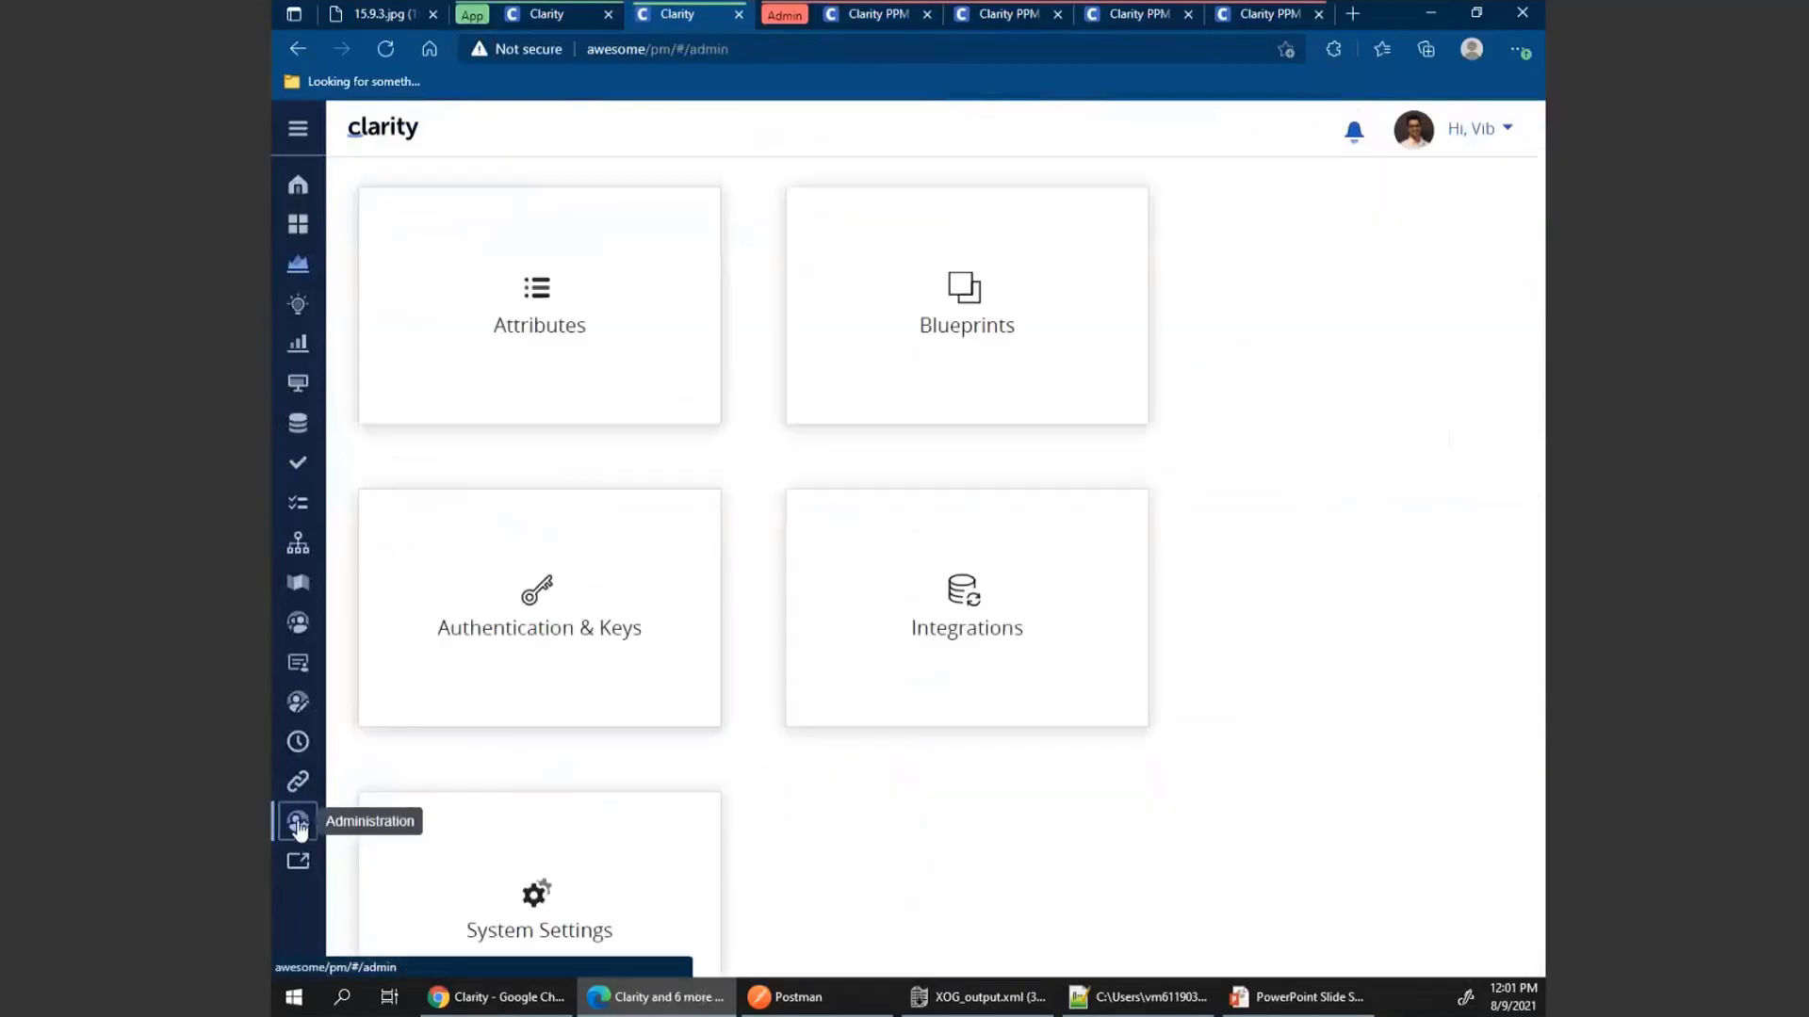
pyautogui.click(959, 337)
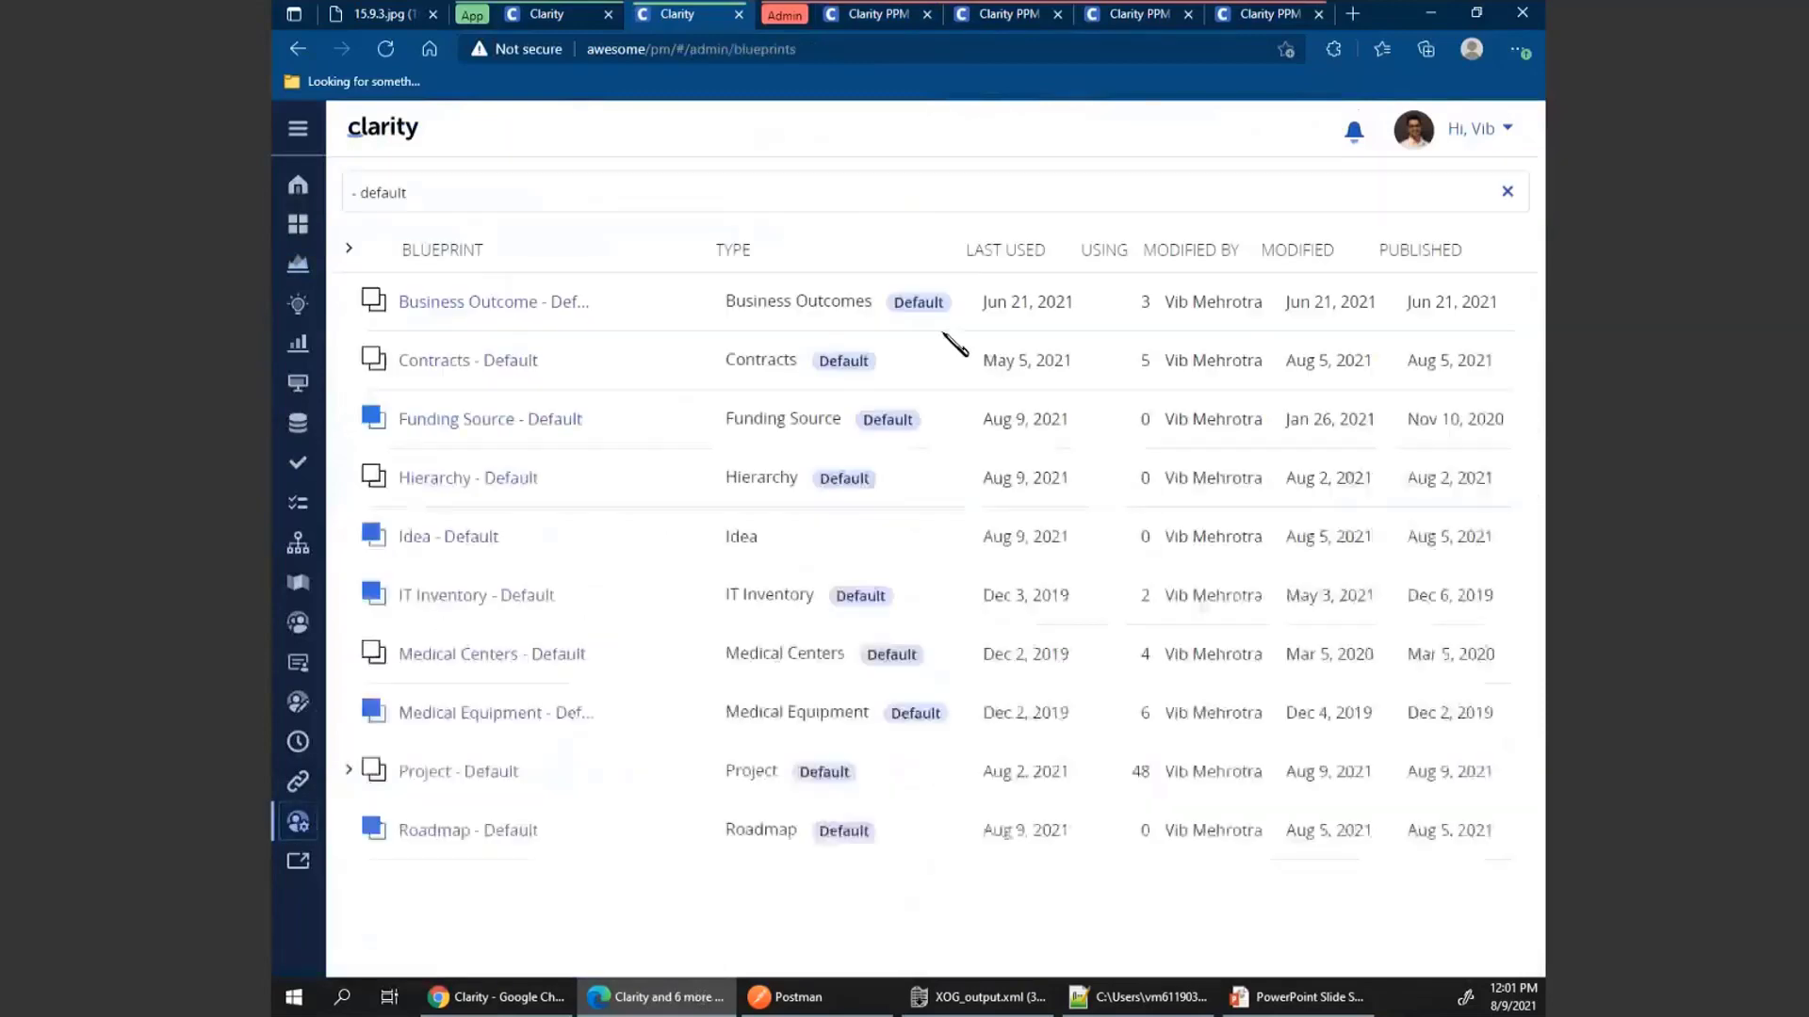
pyautogui.click(452, 478)
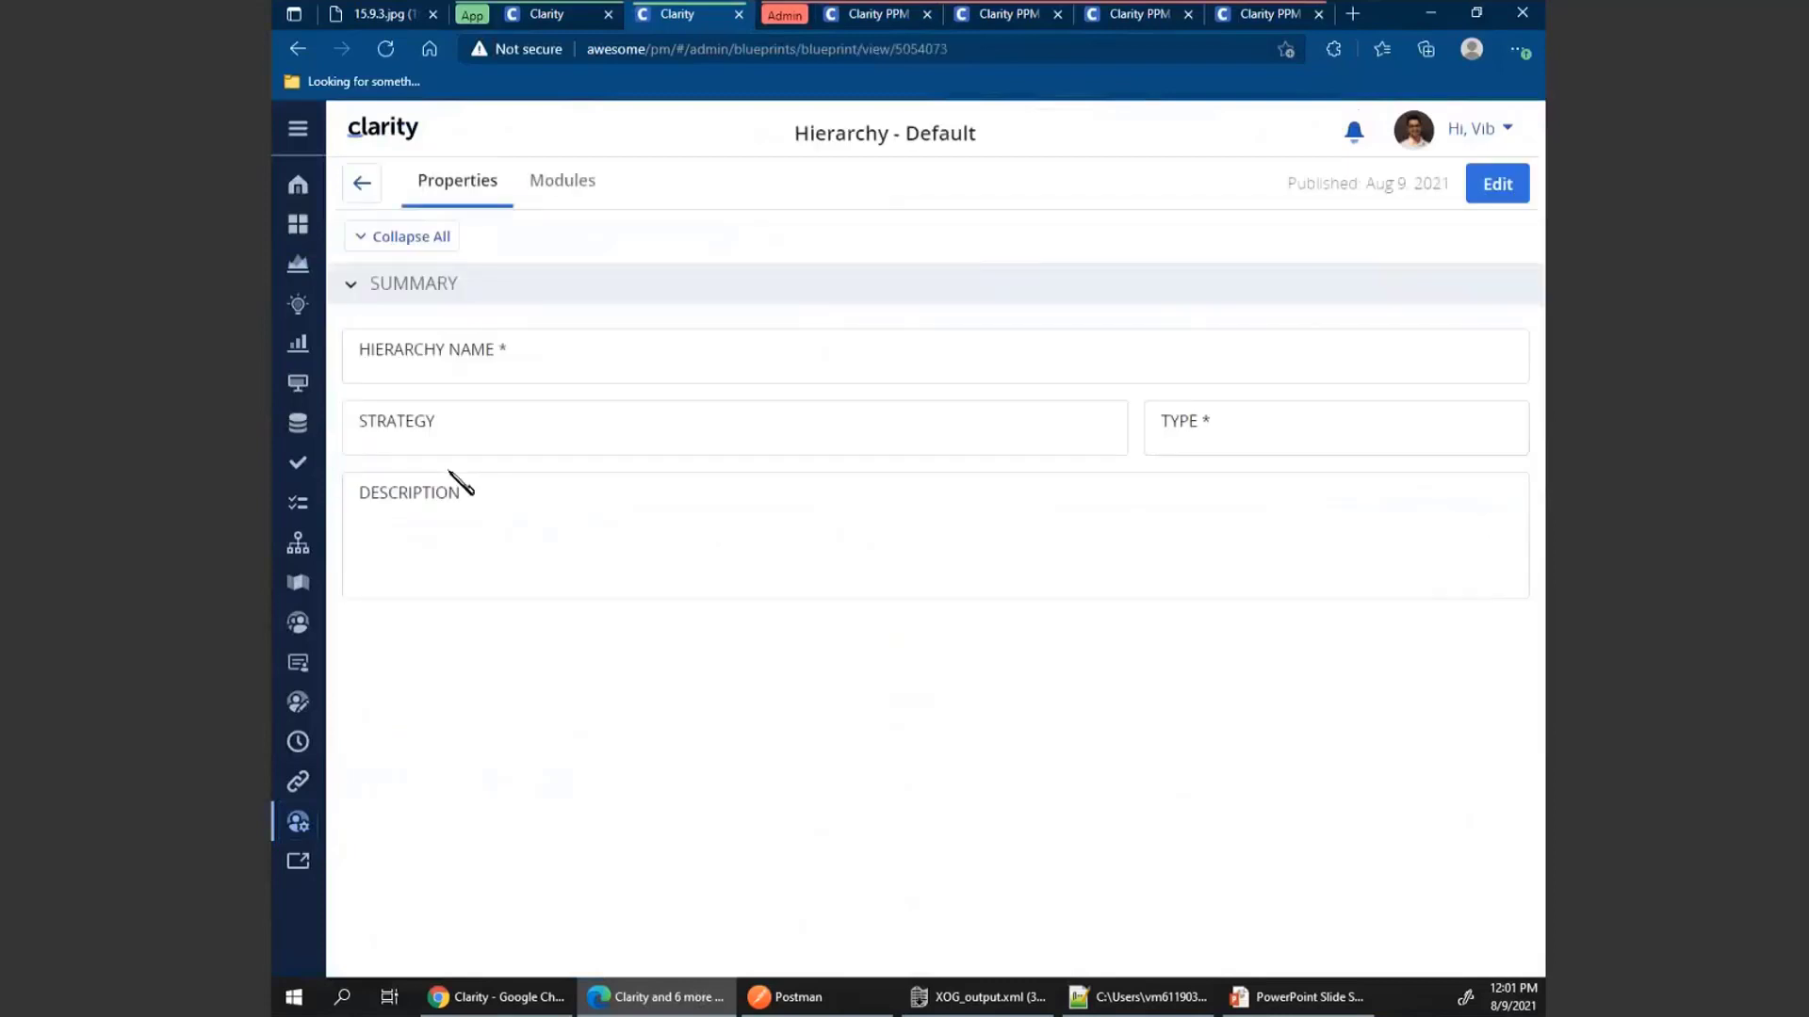
# Review the modules of the Hierarchy - Default blueprint in edit mode and exit without publishing
pyautogui.click(561, 182)
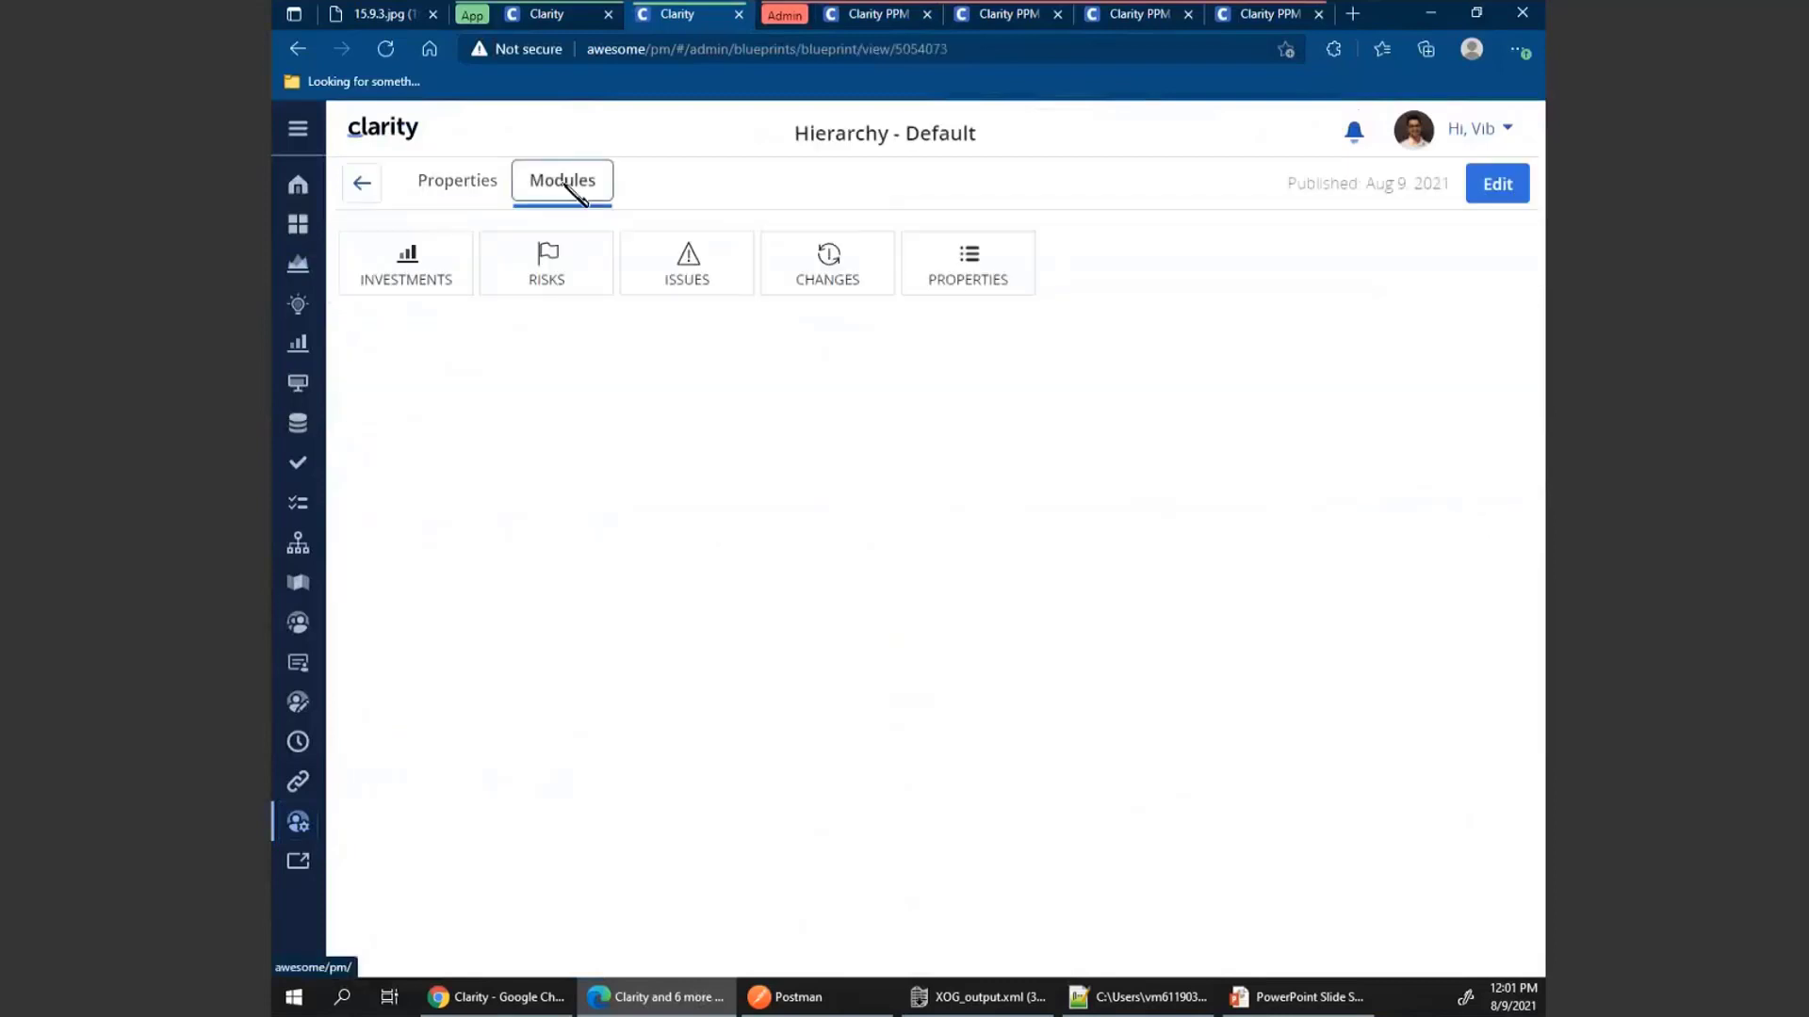
pyautogui.click(1494, 193)
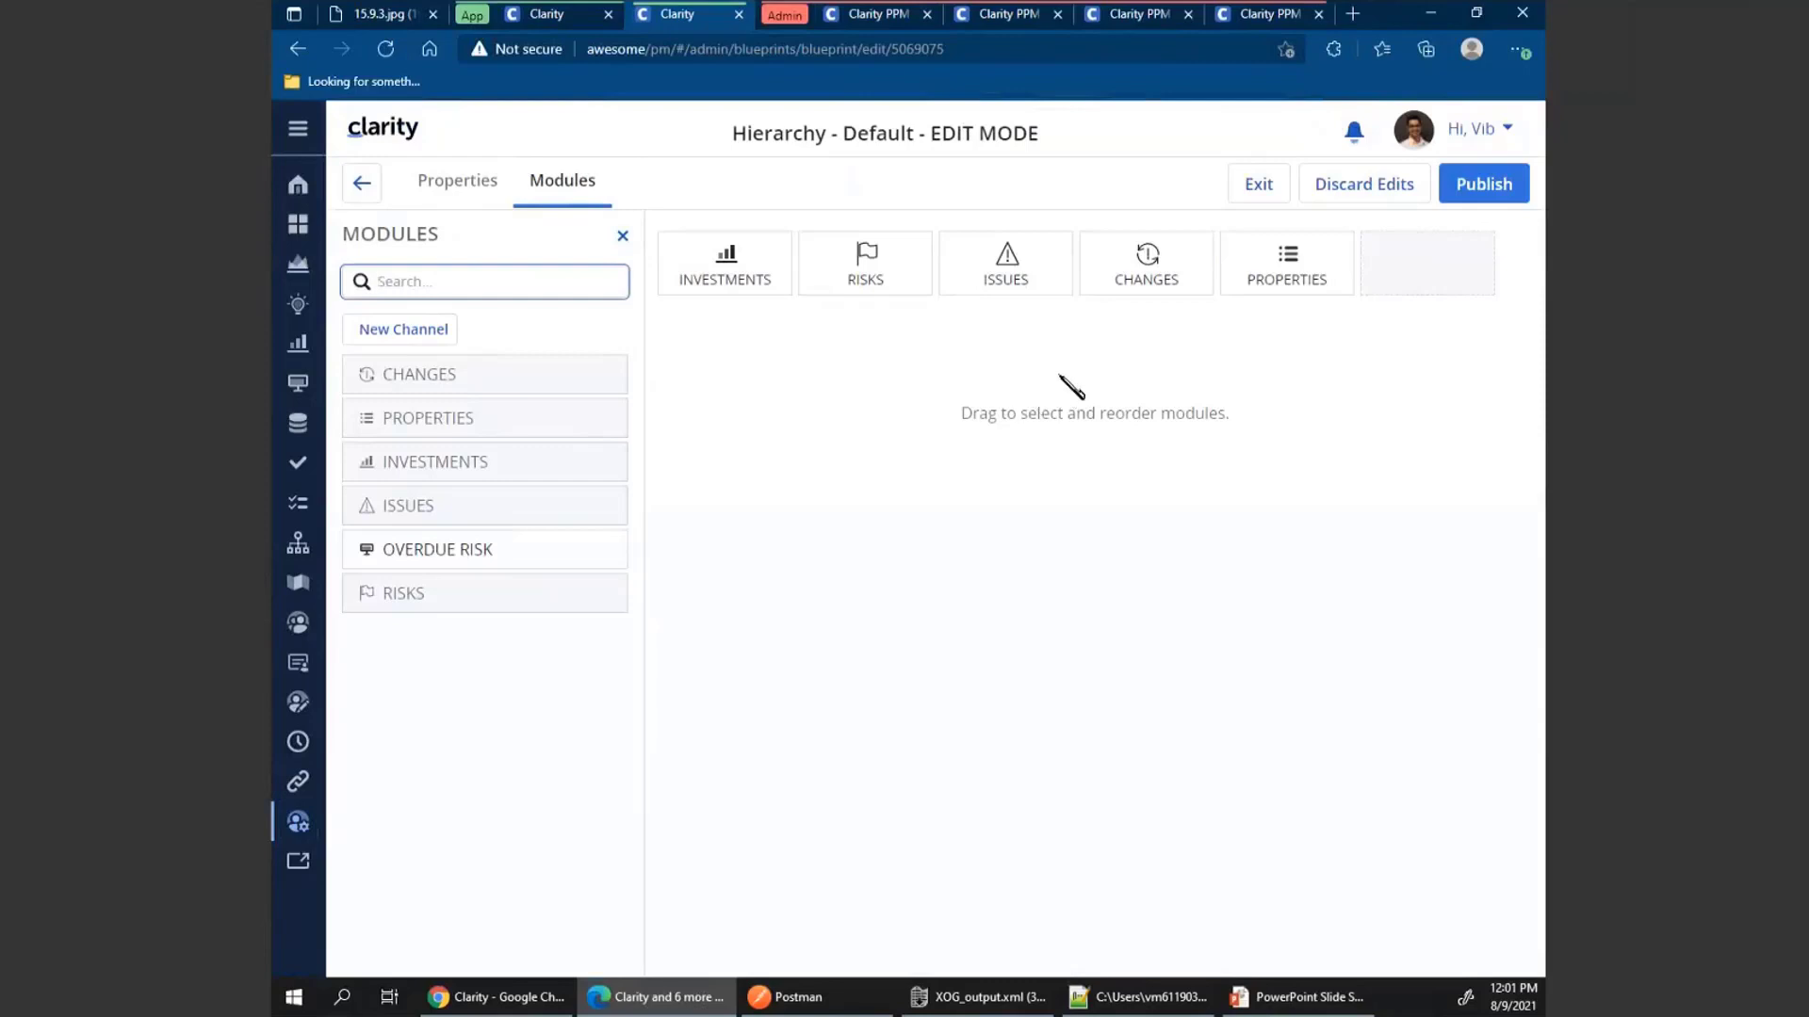
pyautogui.click(1259, 184)
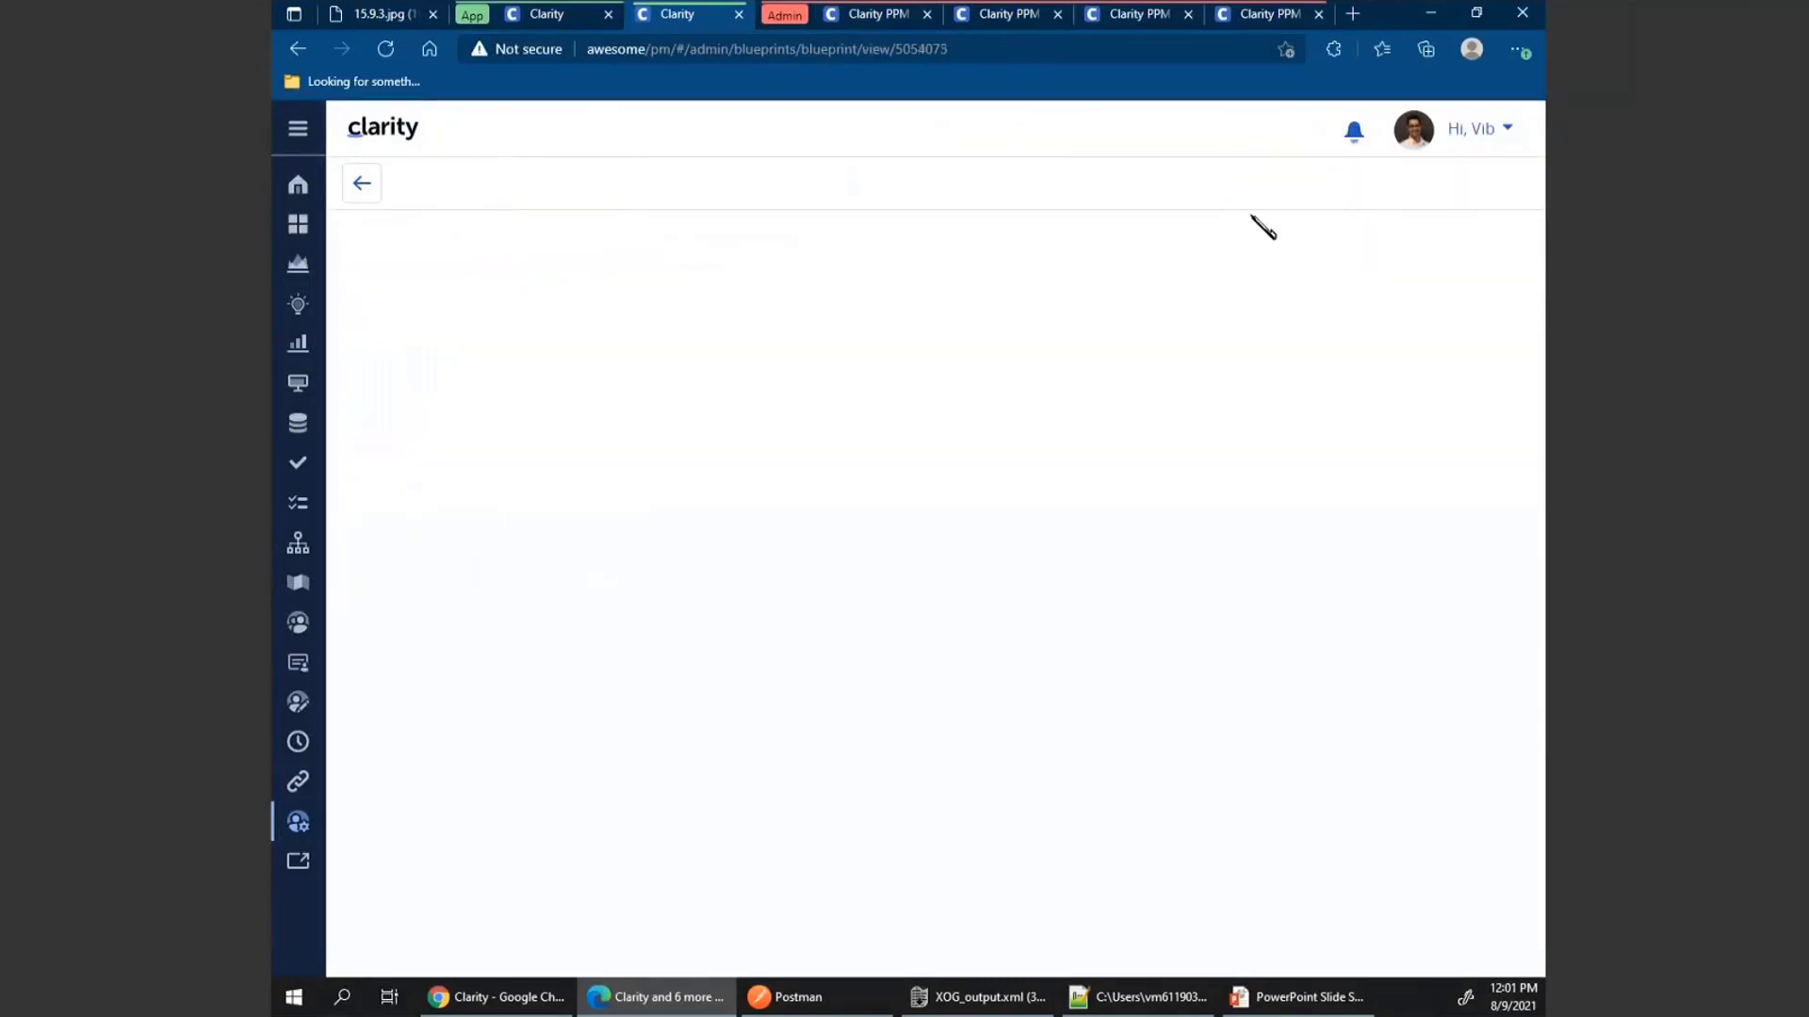
# Add the Parent column directly after Name in the Projects grid
pyautogui.click(299, 272)
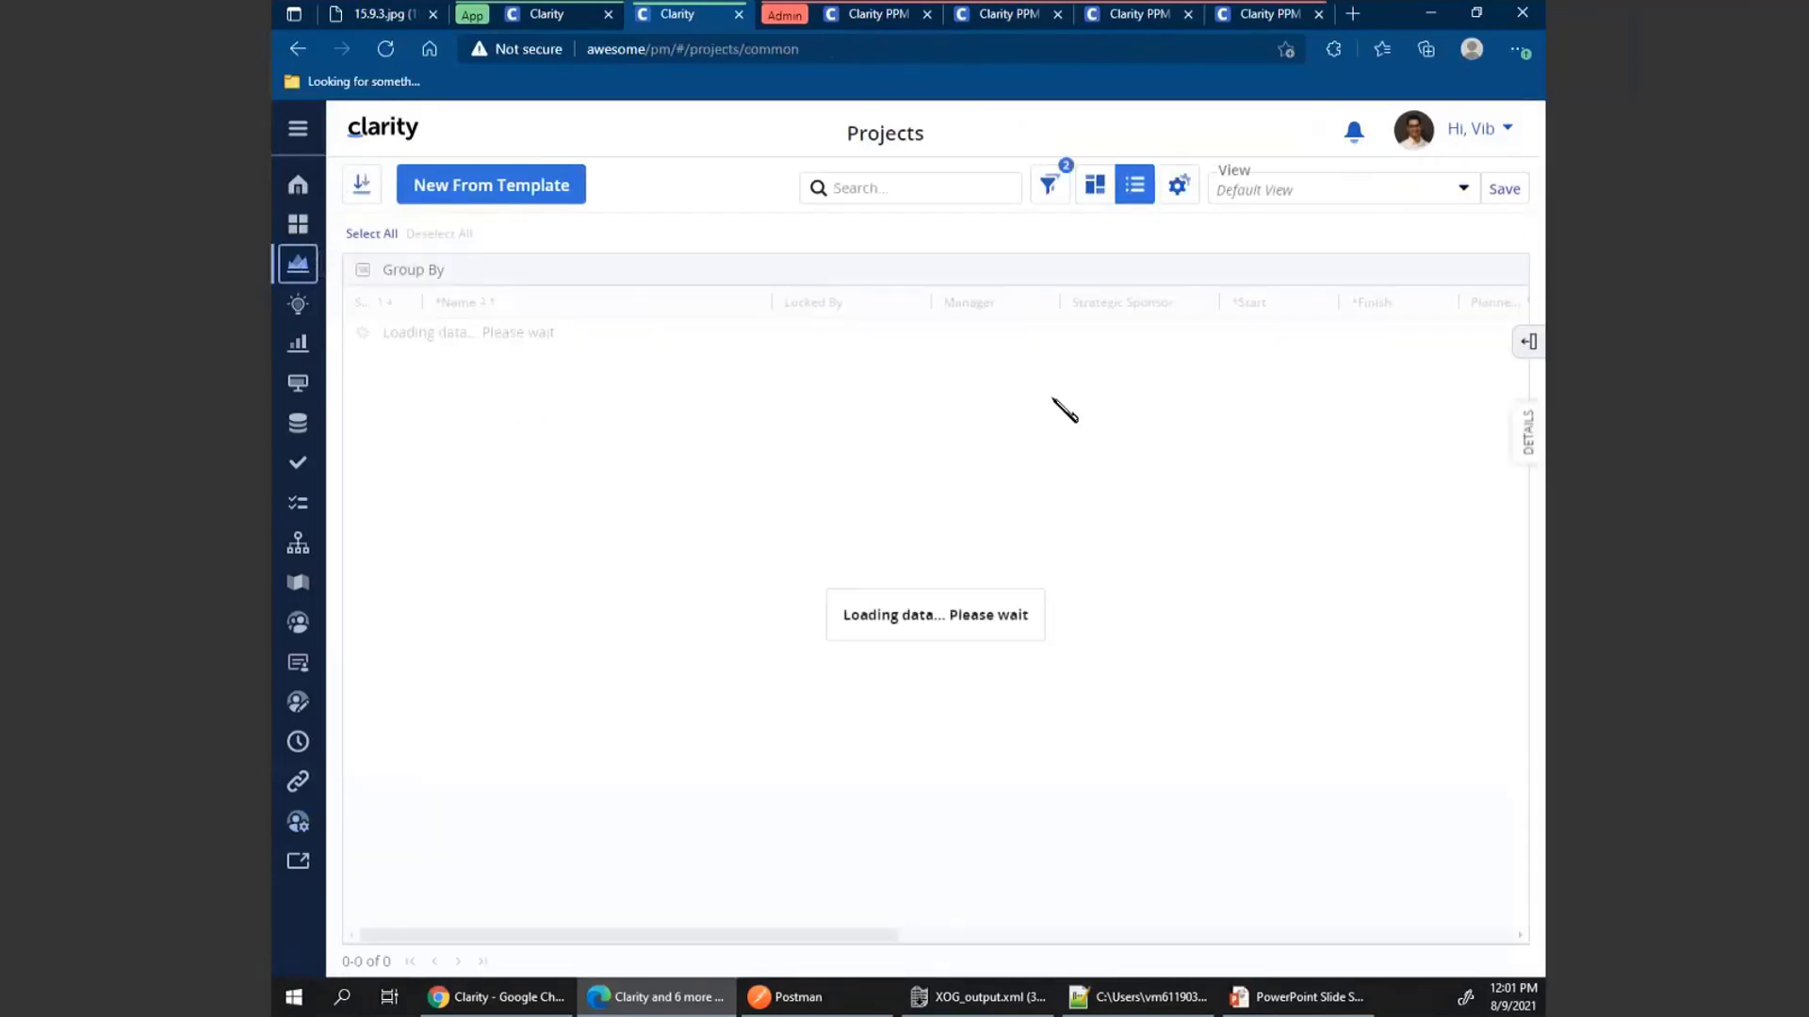
pyautogui.click(1531, 346)
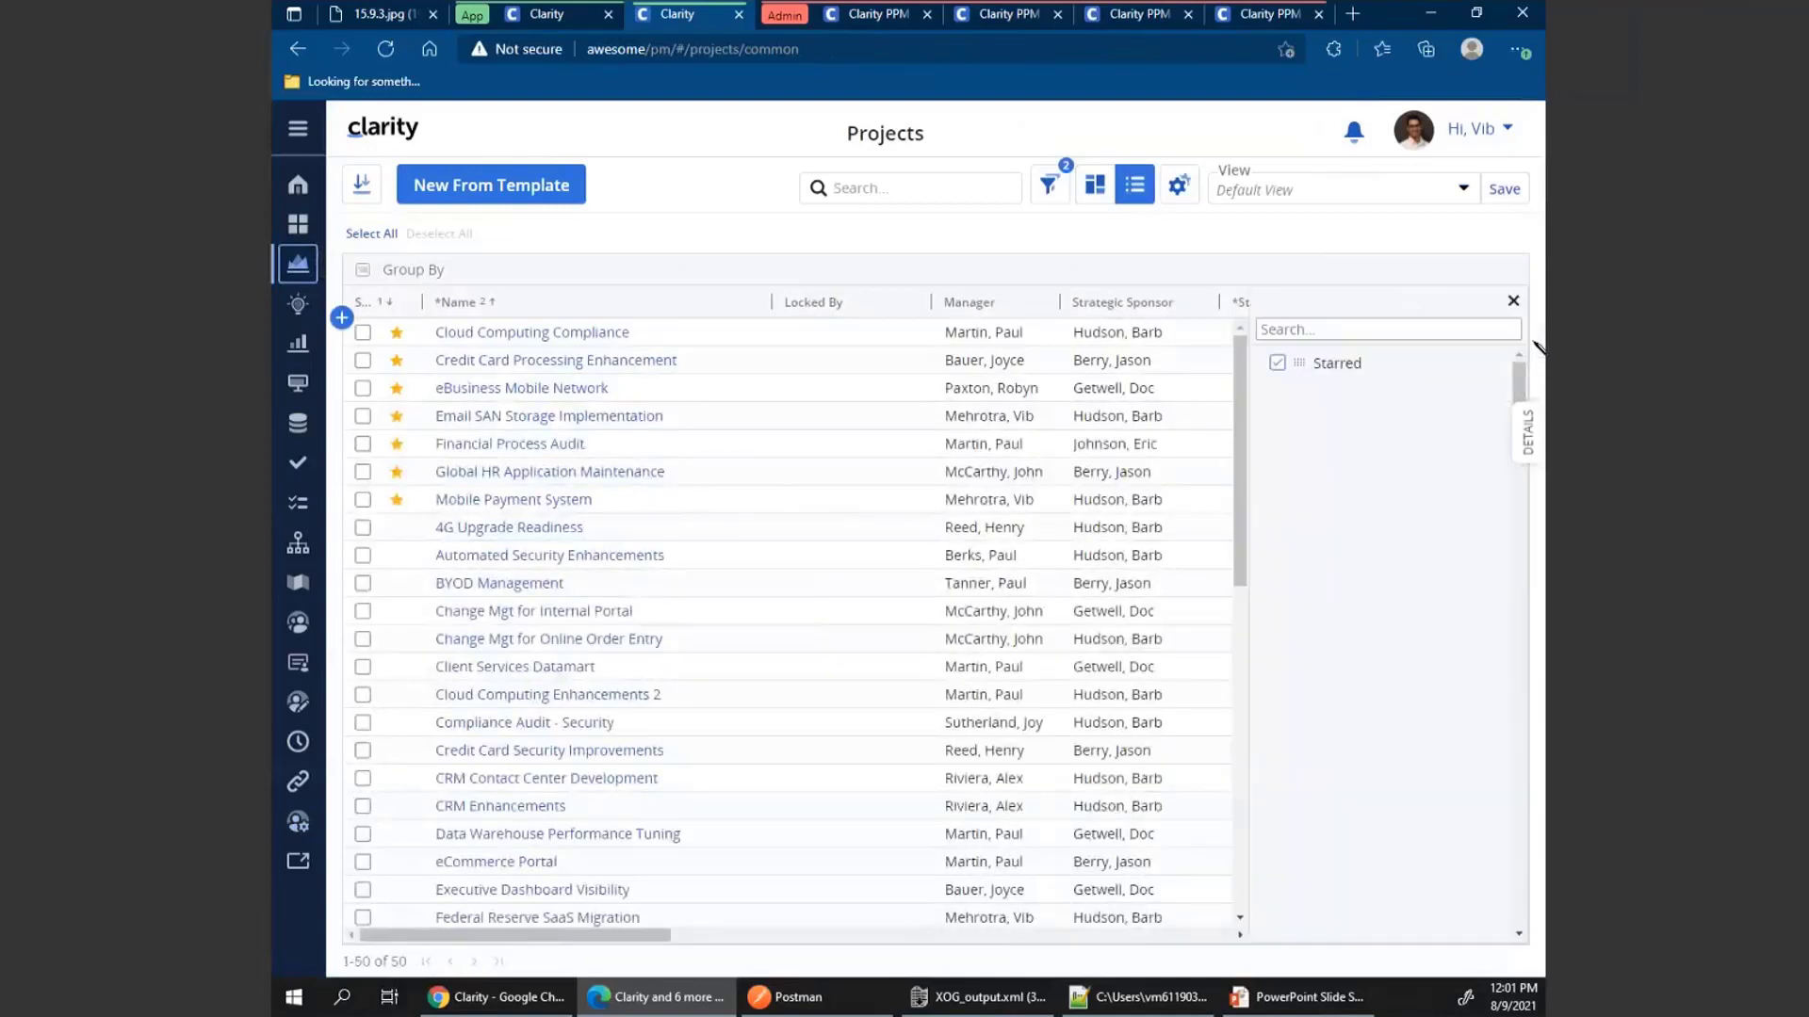
pyautogui.click(1284, 329)
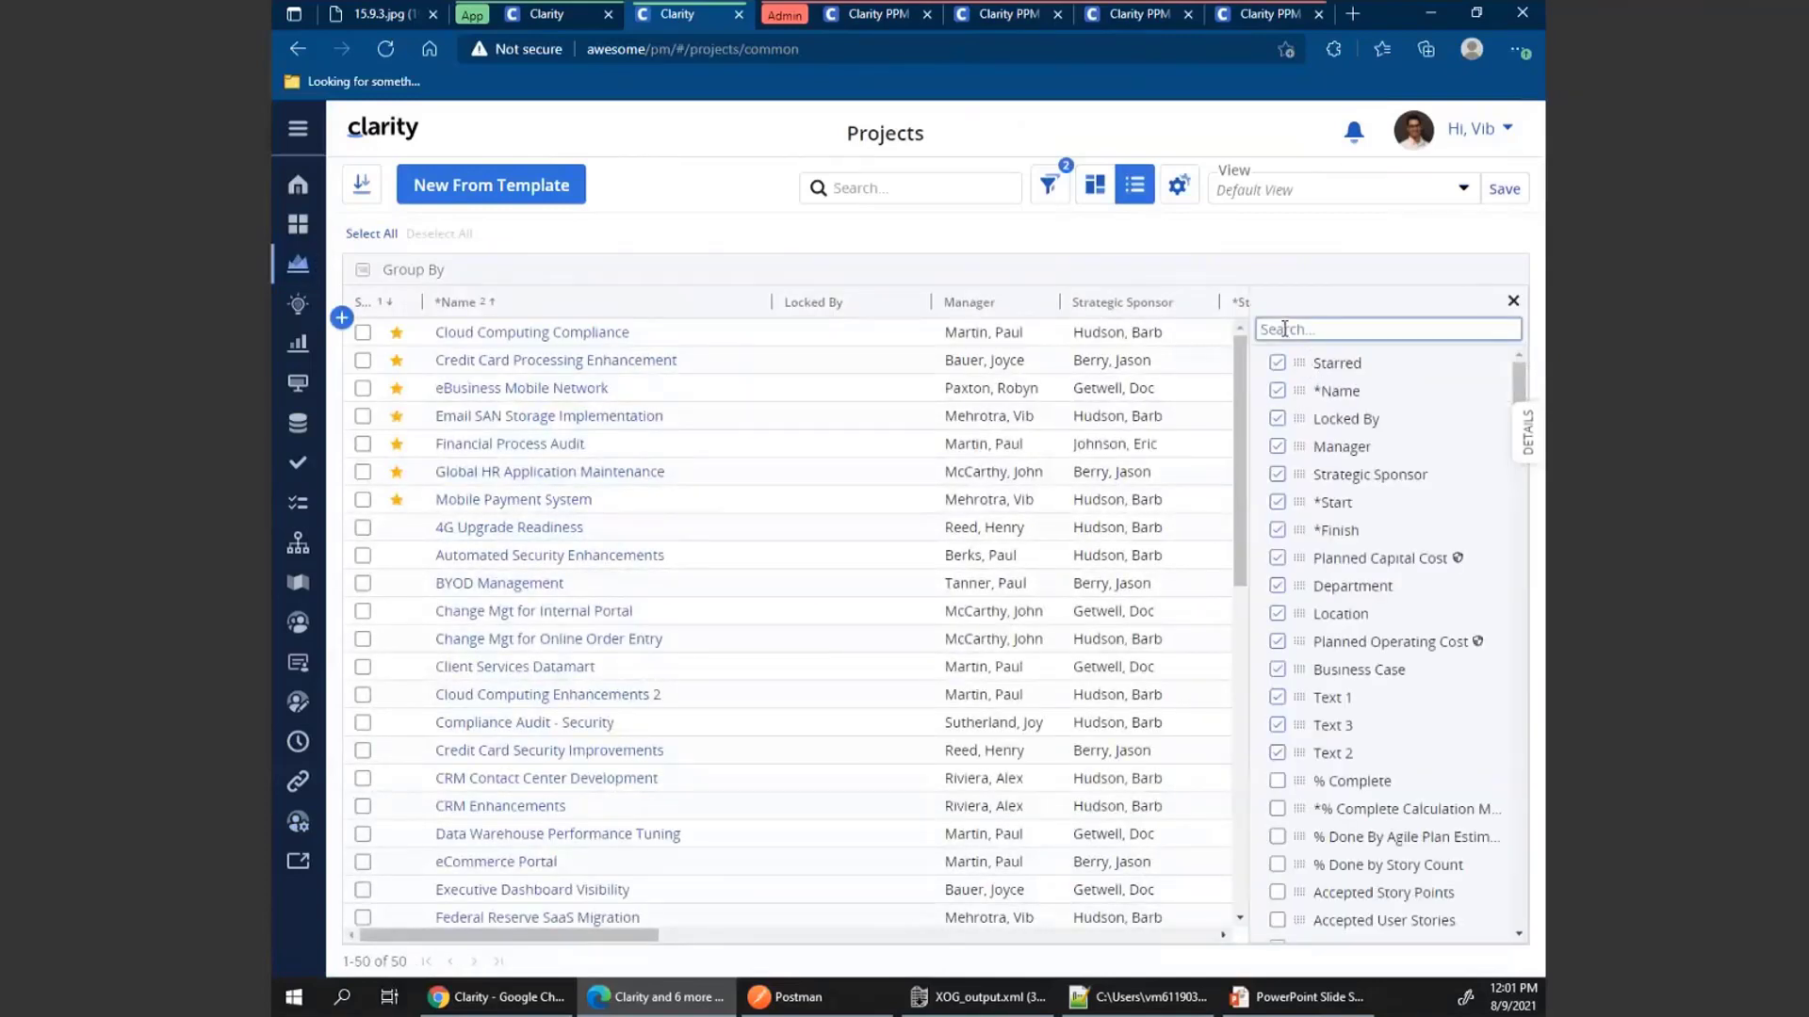
pyautogui.write('parenr')
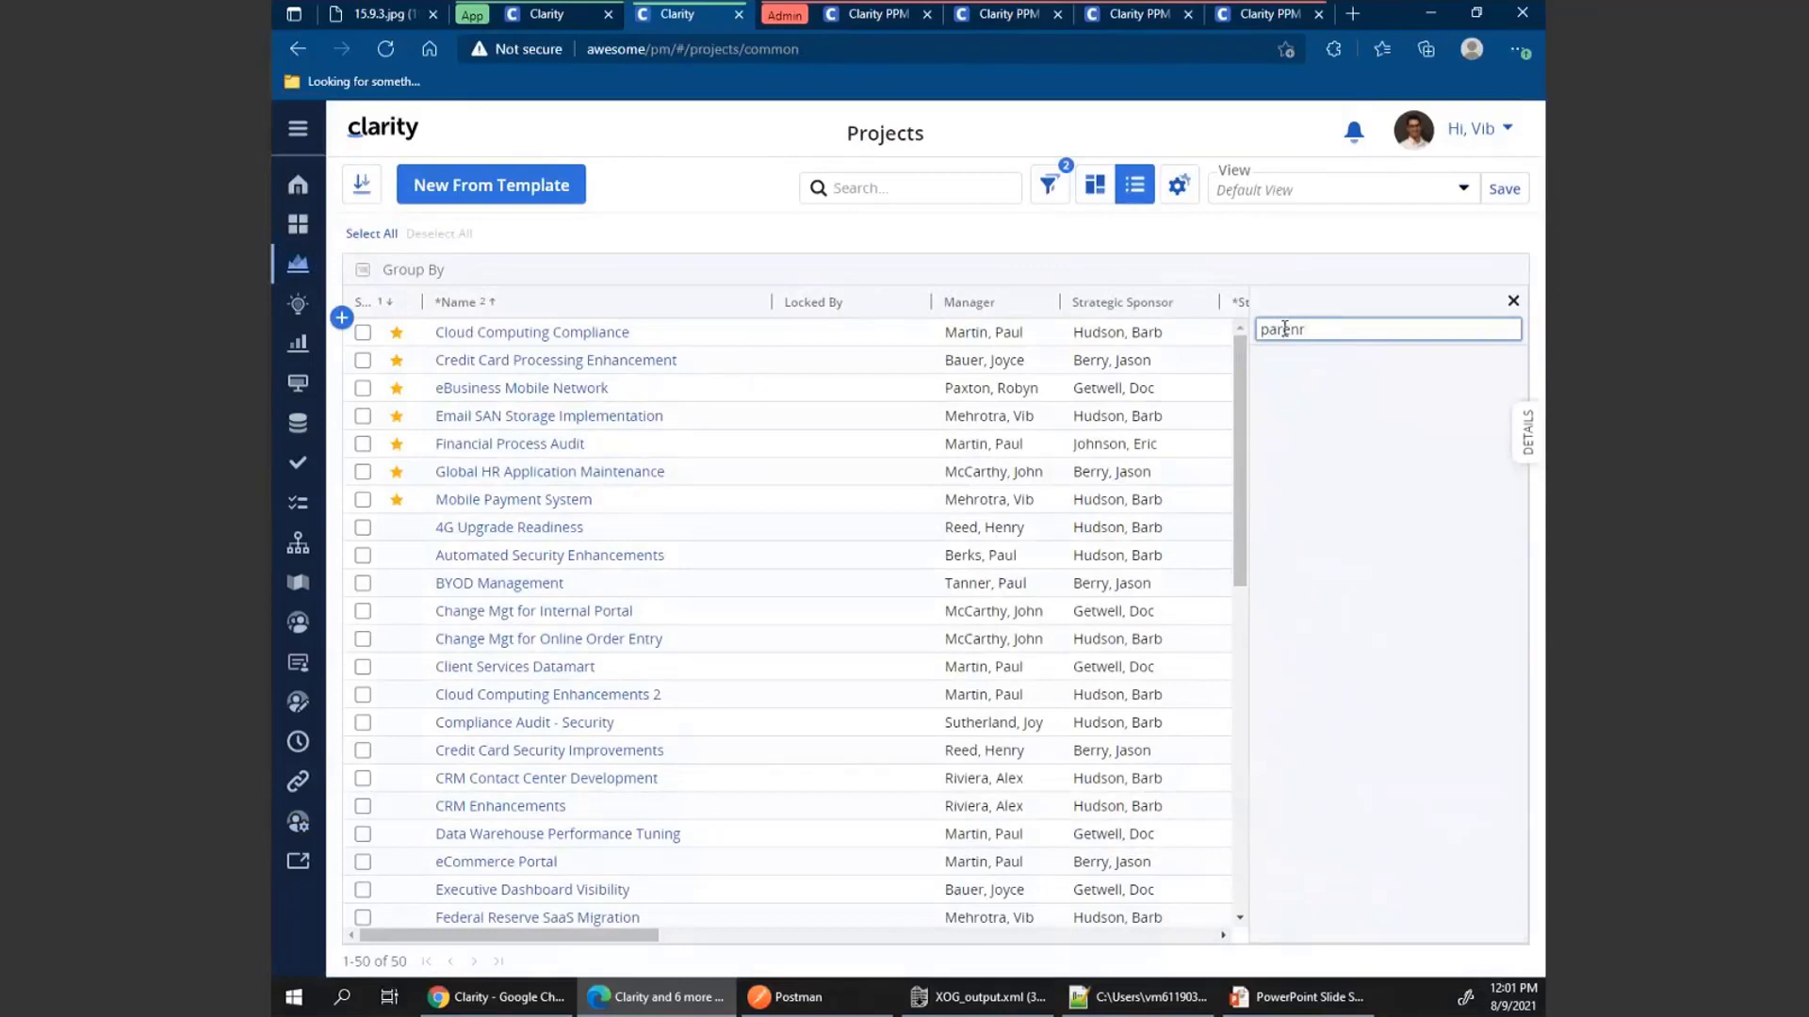
pyautogui.press('BackSpace')
pyautogui.write('t')
pyautogui.moveTo(1299, 364); pyautogui.dragTo(833, 309)
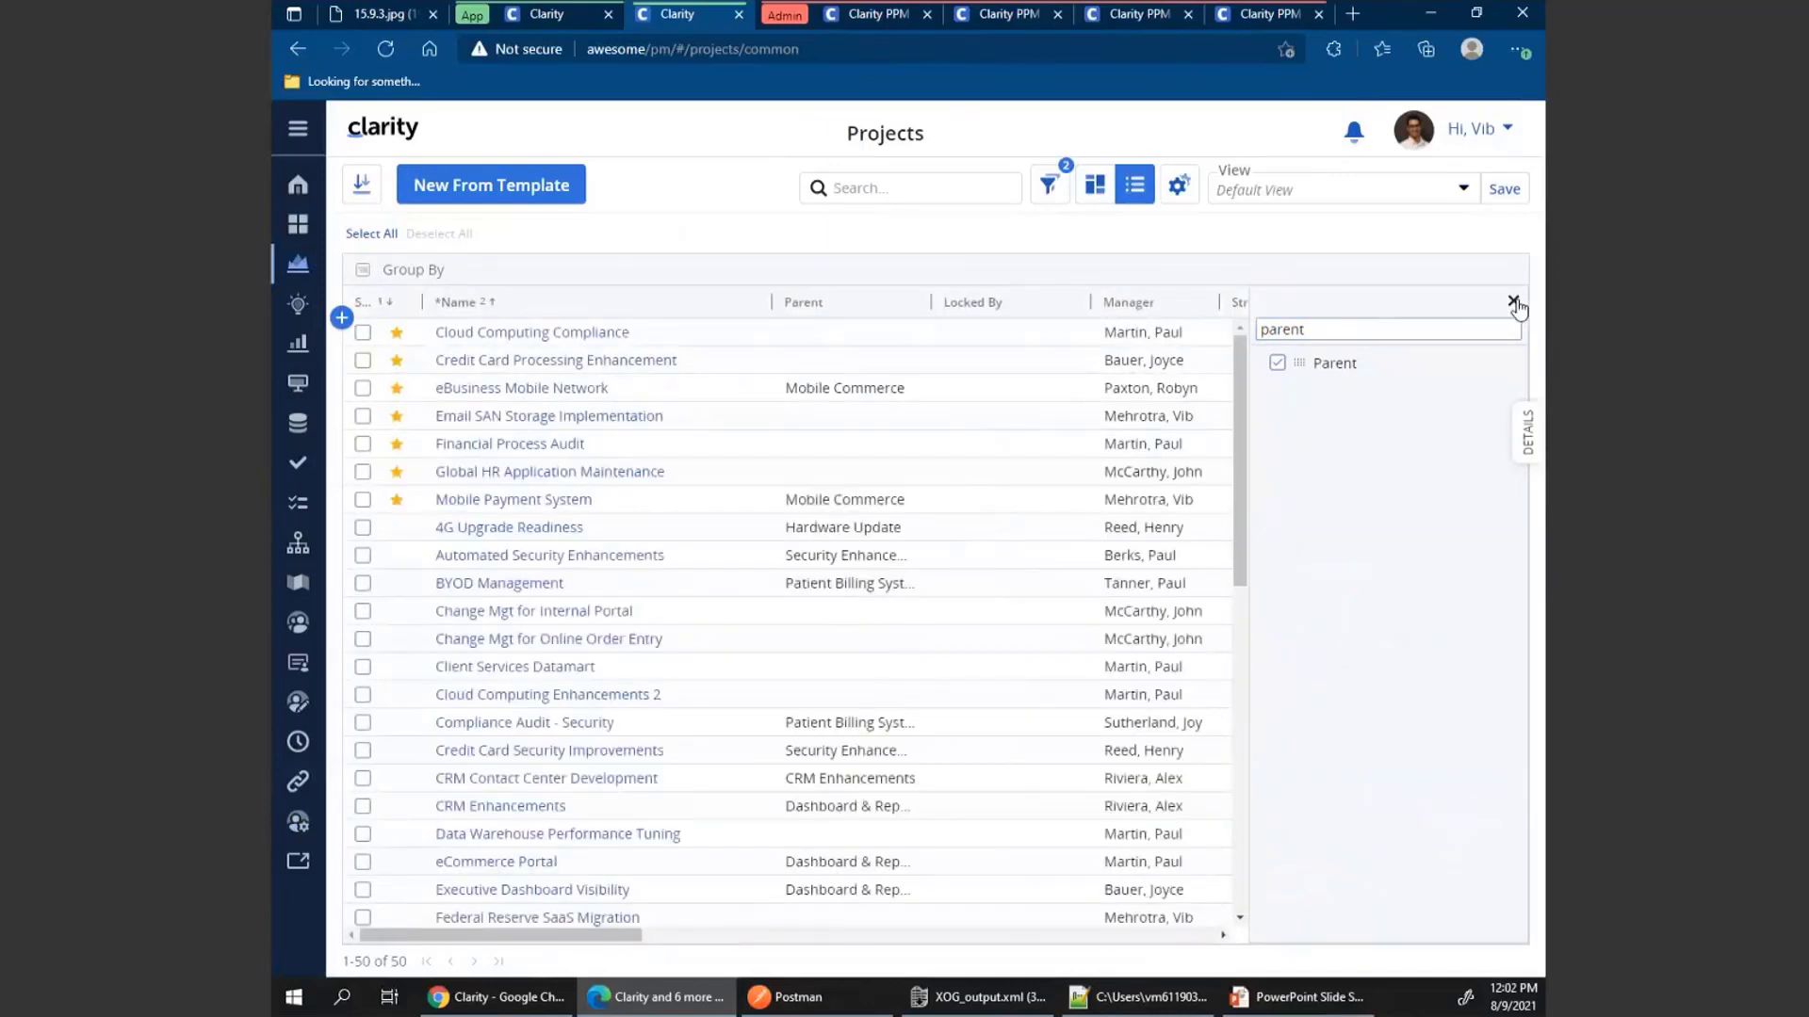
pyautogui.click(1514, 301)
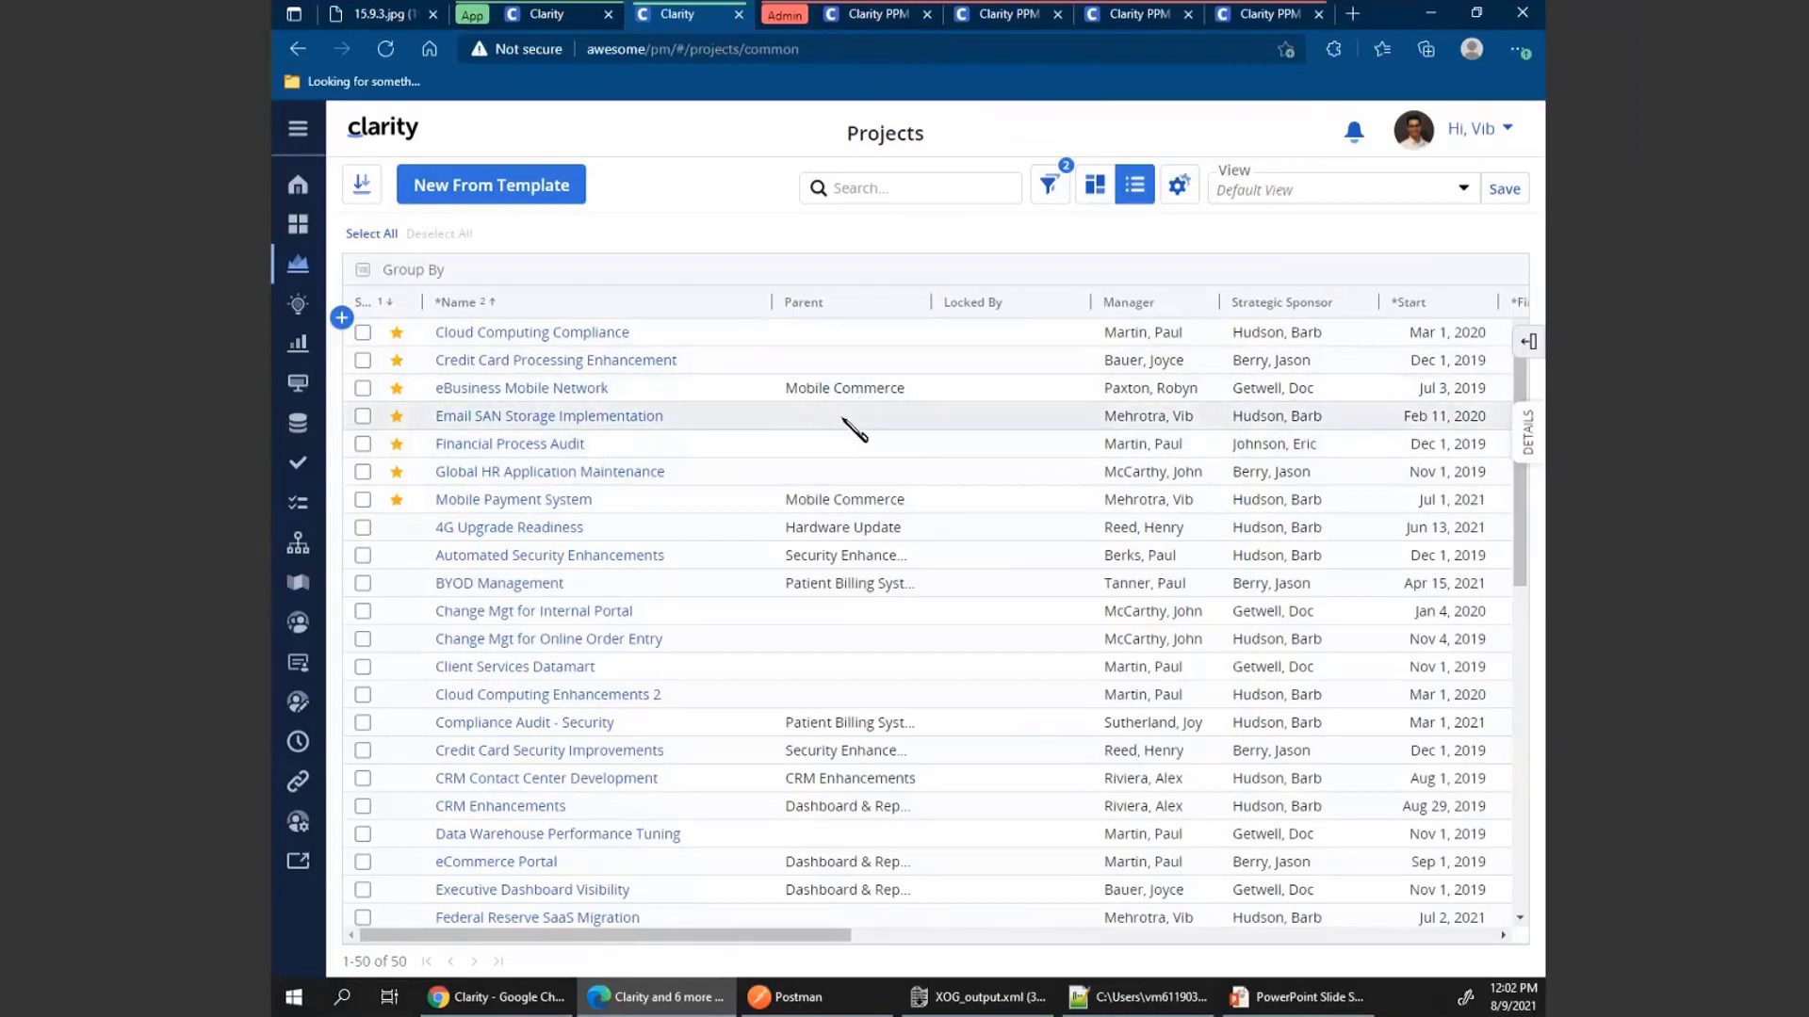
# Look through the parent options of the Email SAN Storage Implementation project, searching them for "idea"
pyautogui.click(842, 417)
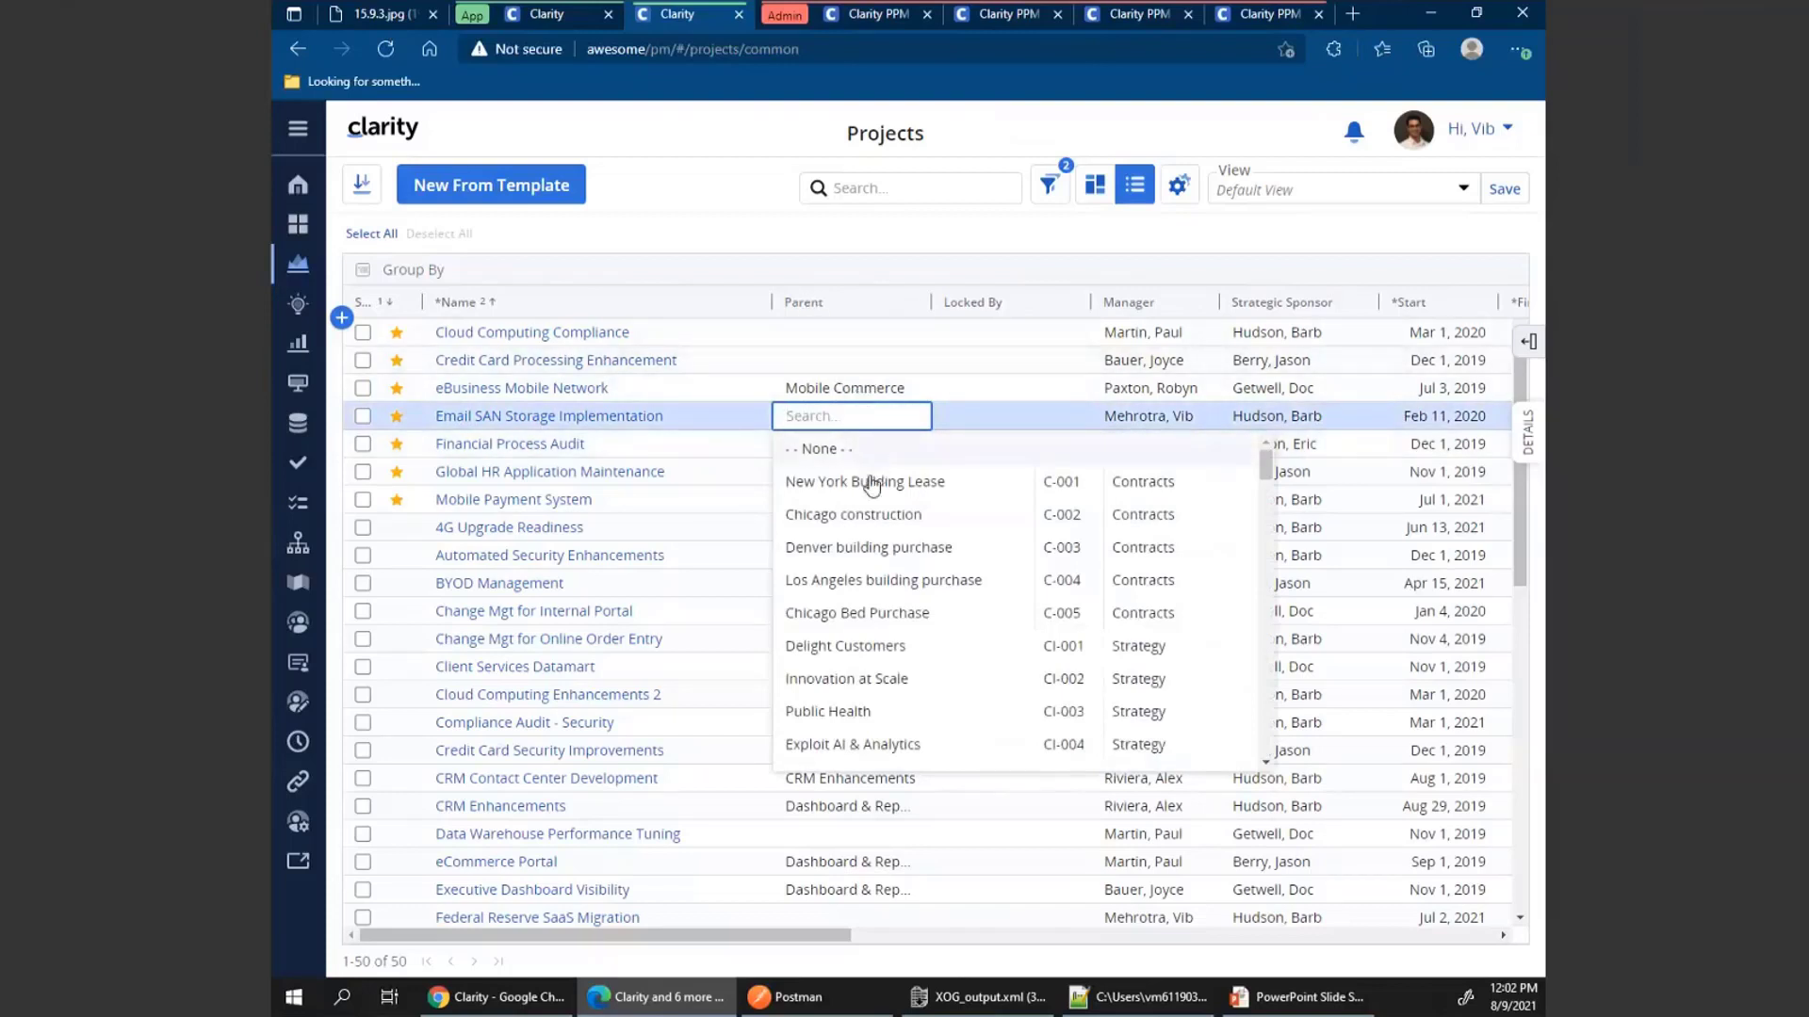
pyautogui.moveTo(1274, 466); pyautogui.dragTo(1213, 471)
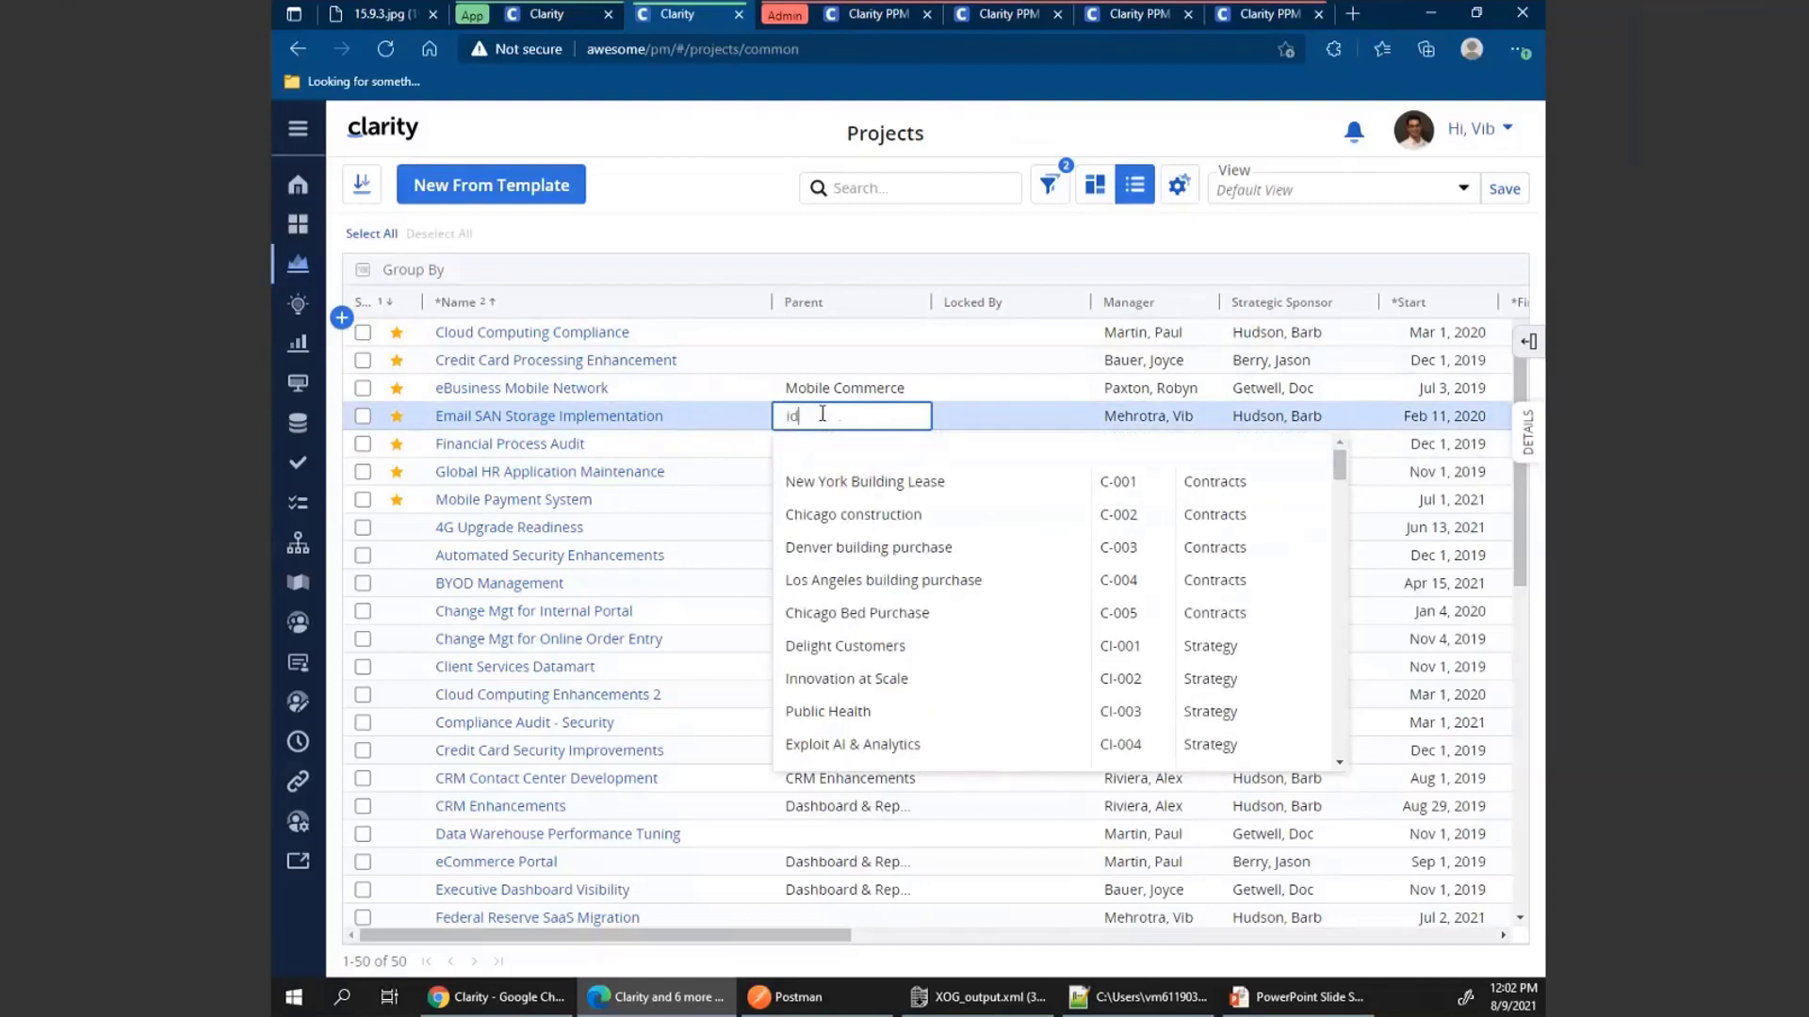
pyautogui.write('ea')
pyautogui.press('BackSpace')
pyautogui.press('BackSpace')
pyautogui.press('BackSpace')
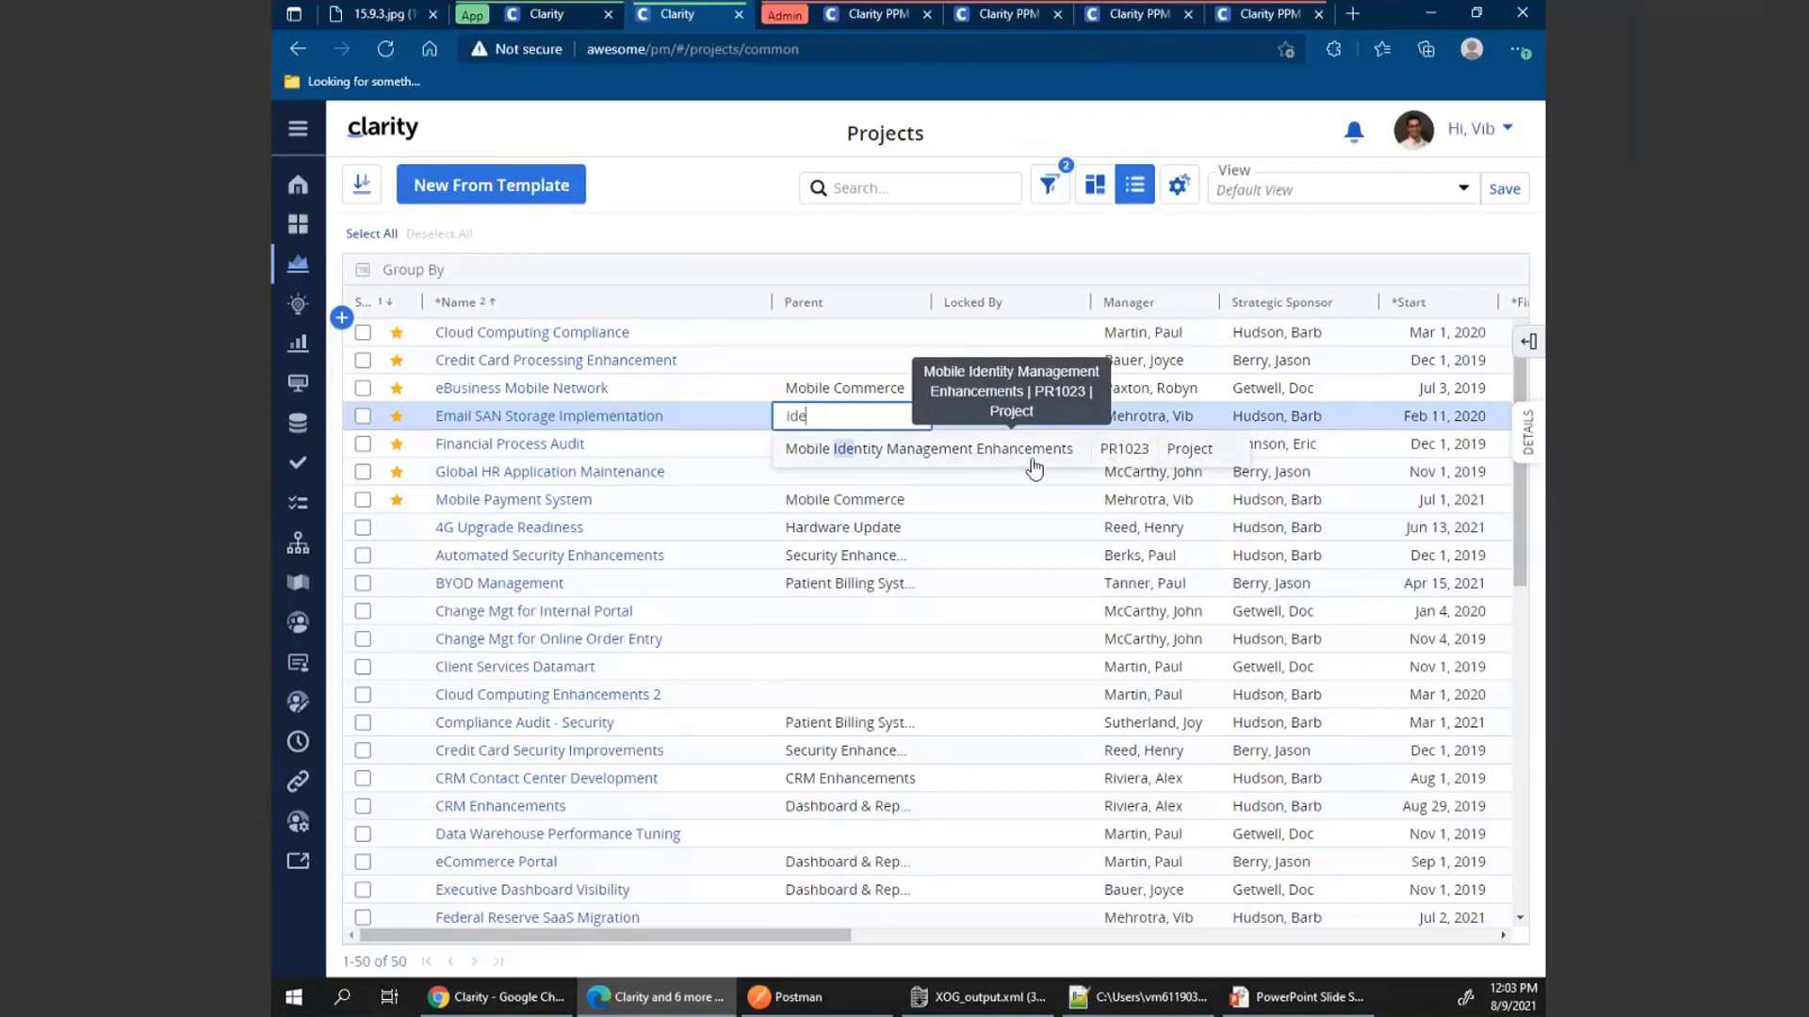
# Set the parent of the Cloud Computing Compliance project to Security Compliance
pyautogui.click(834, 331)
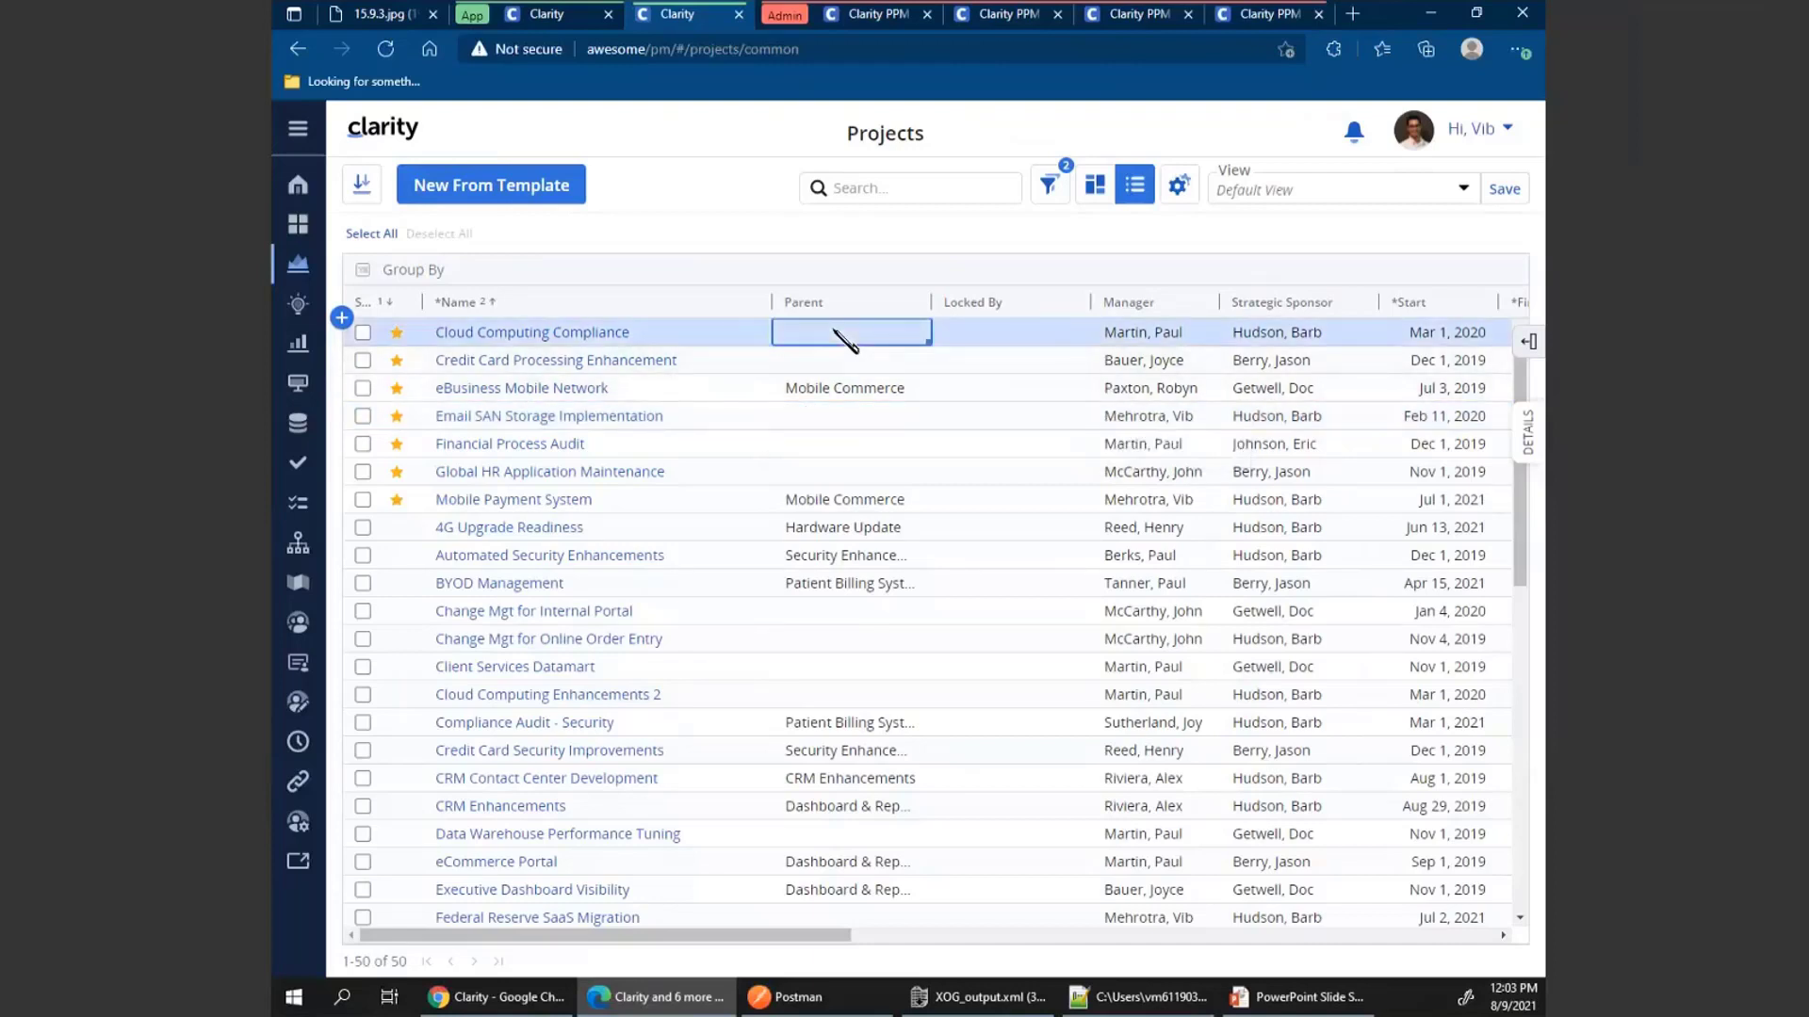
pyautogui.click(834, 332)
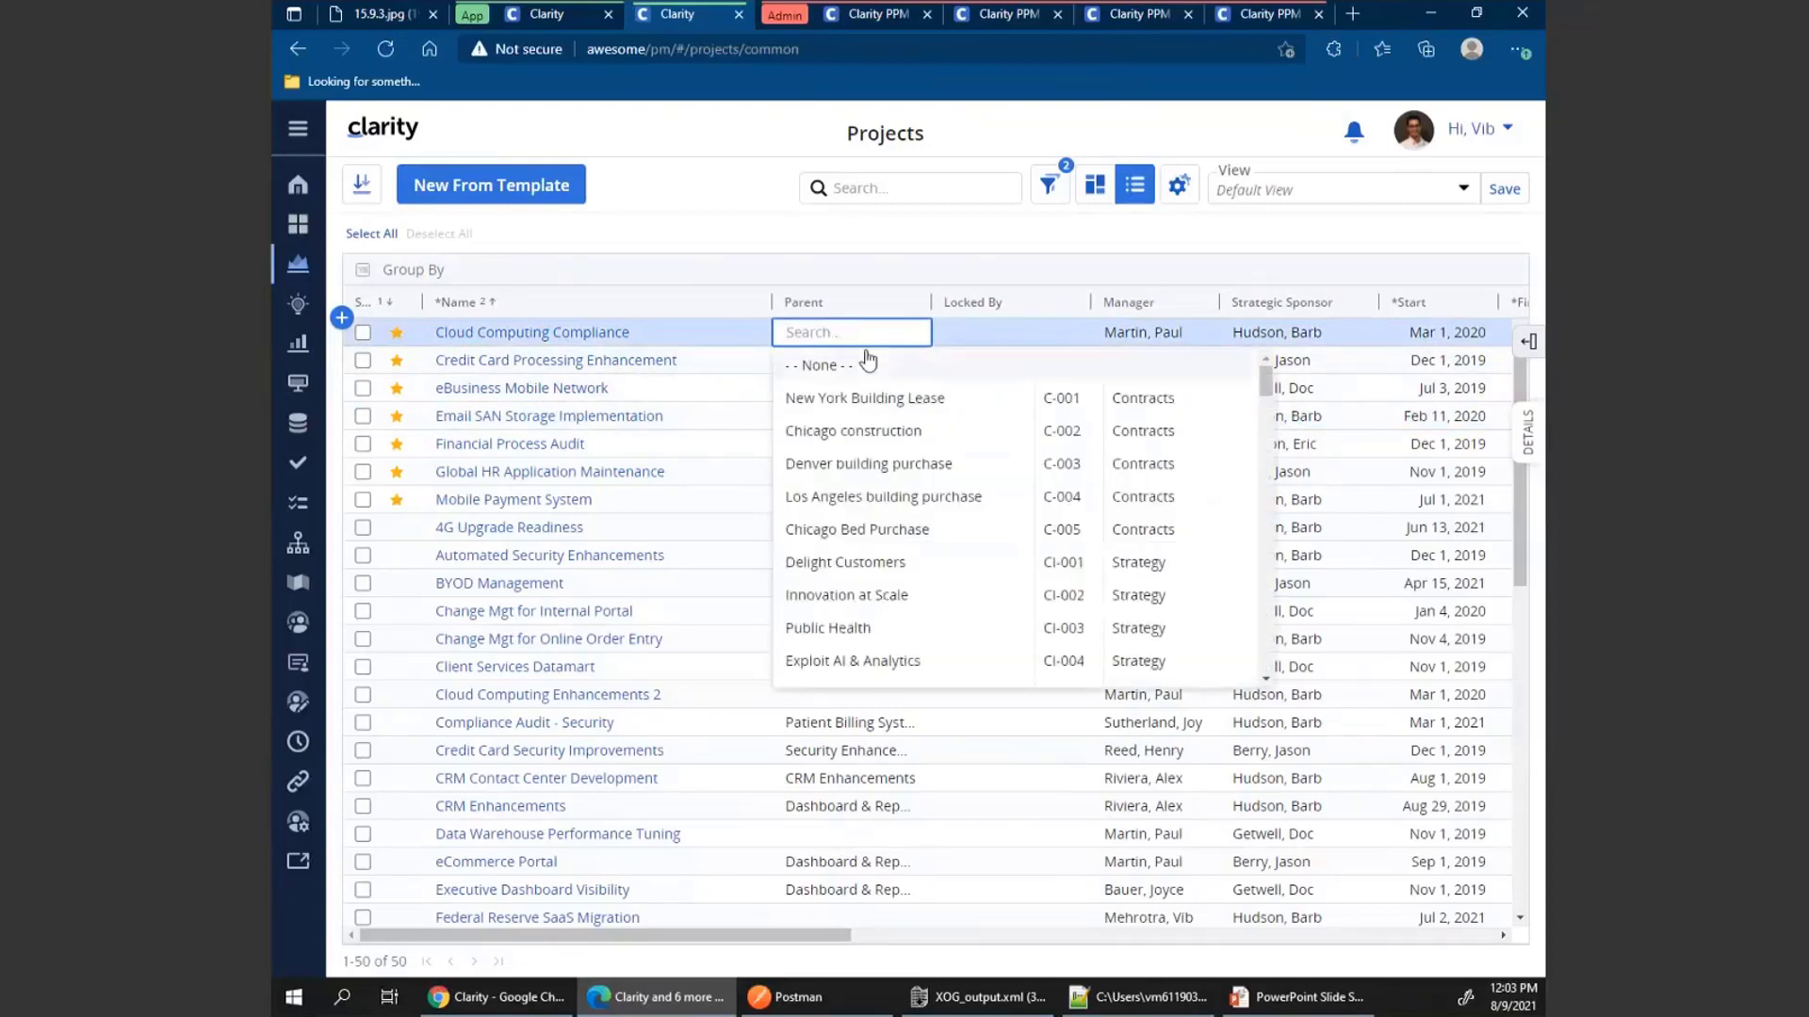
pyautogui.write('securi')
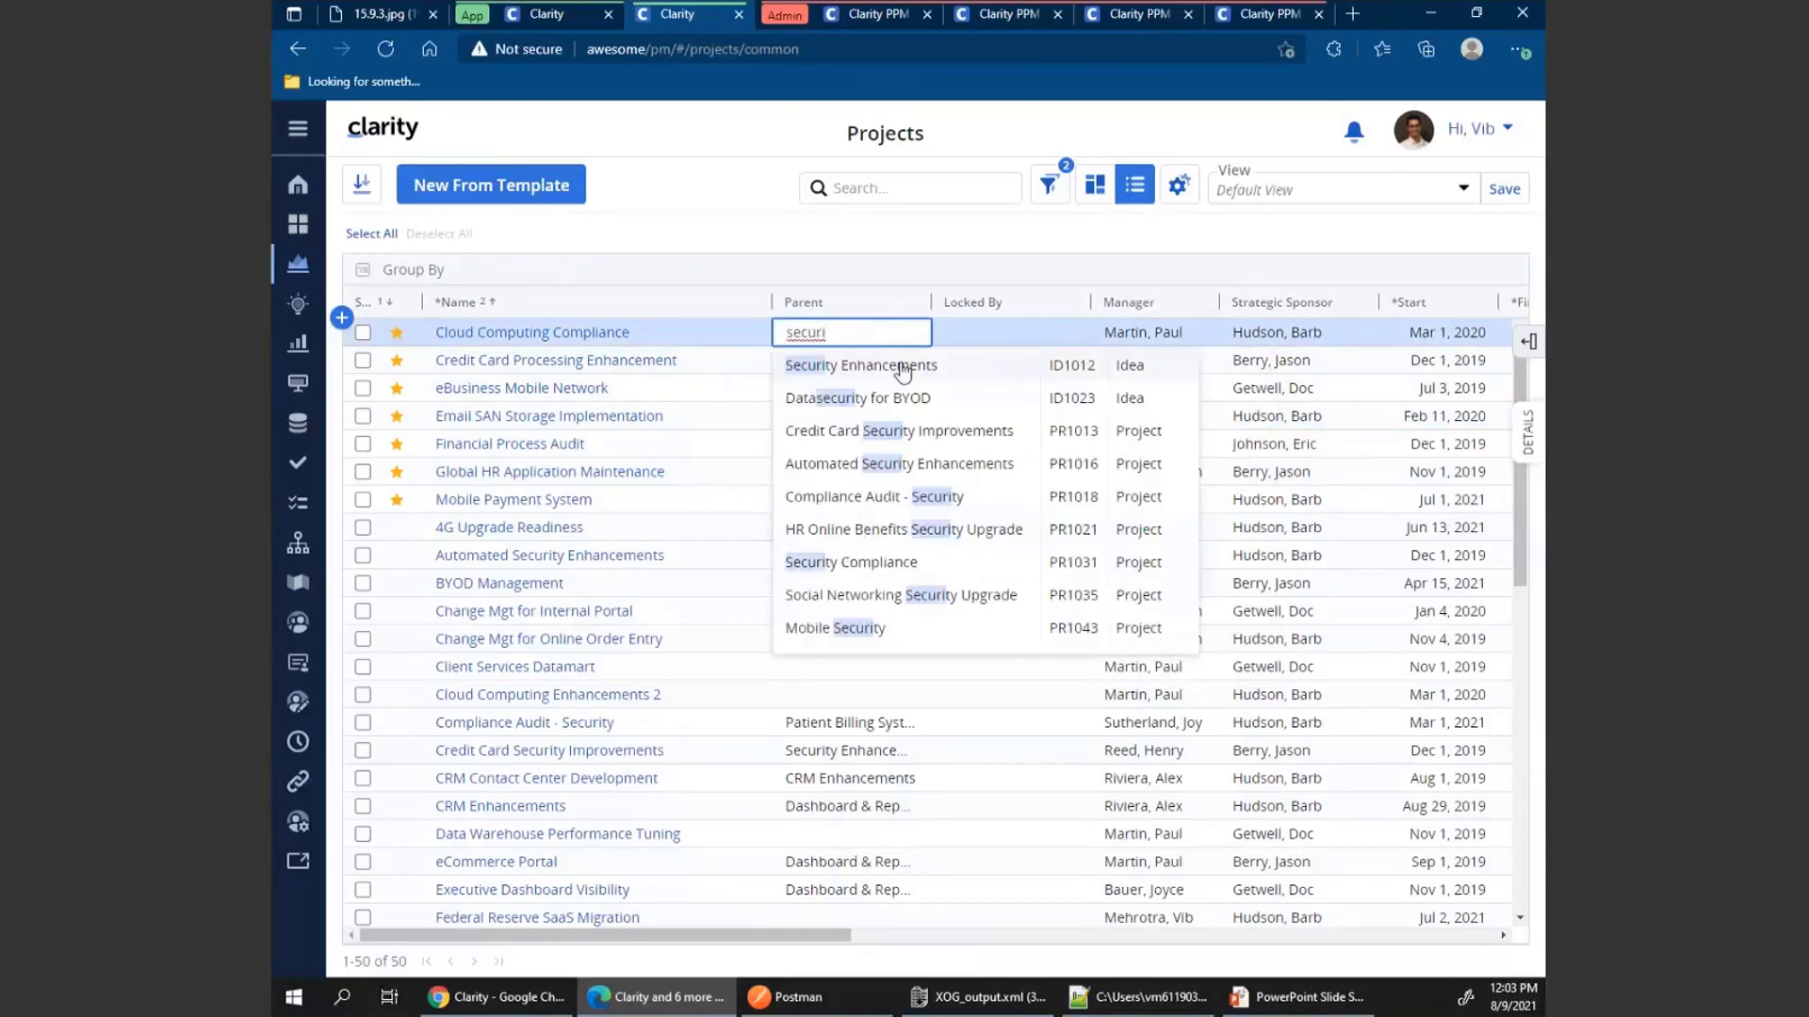
pyautogui.click(906, 564)
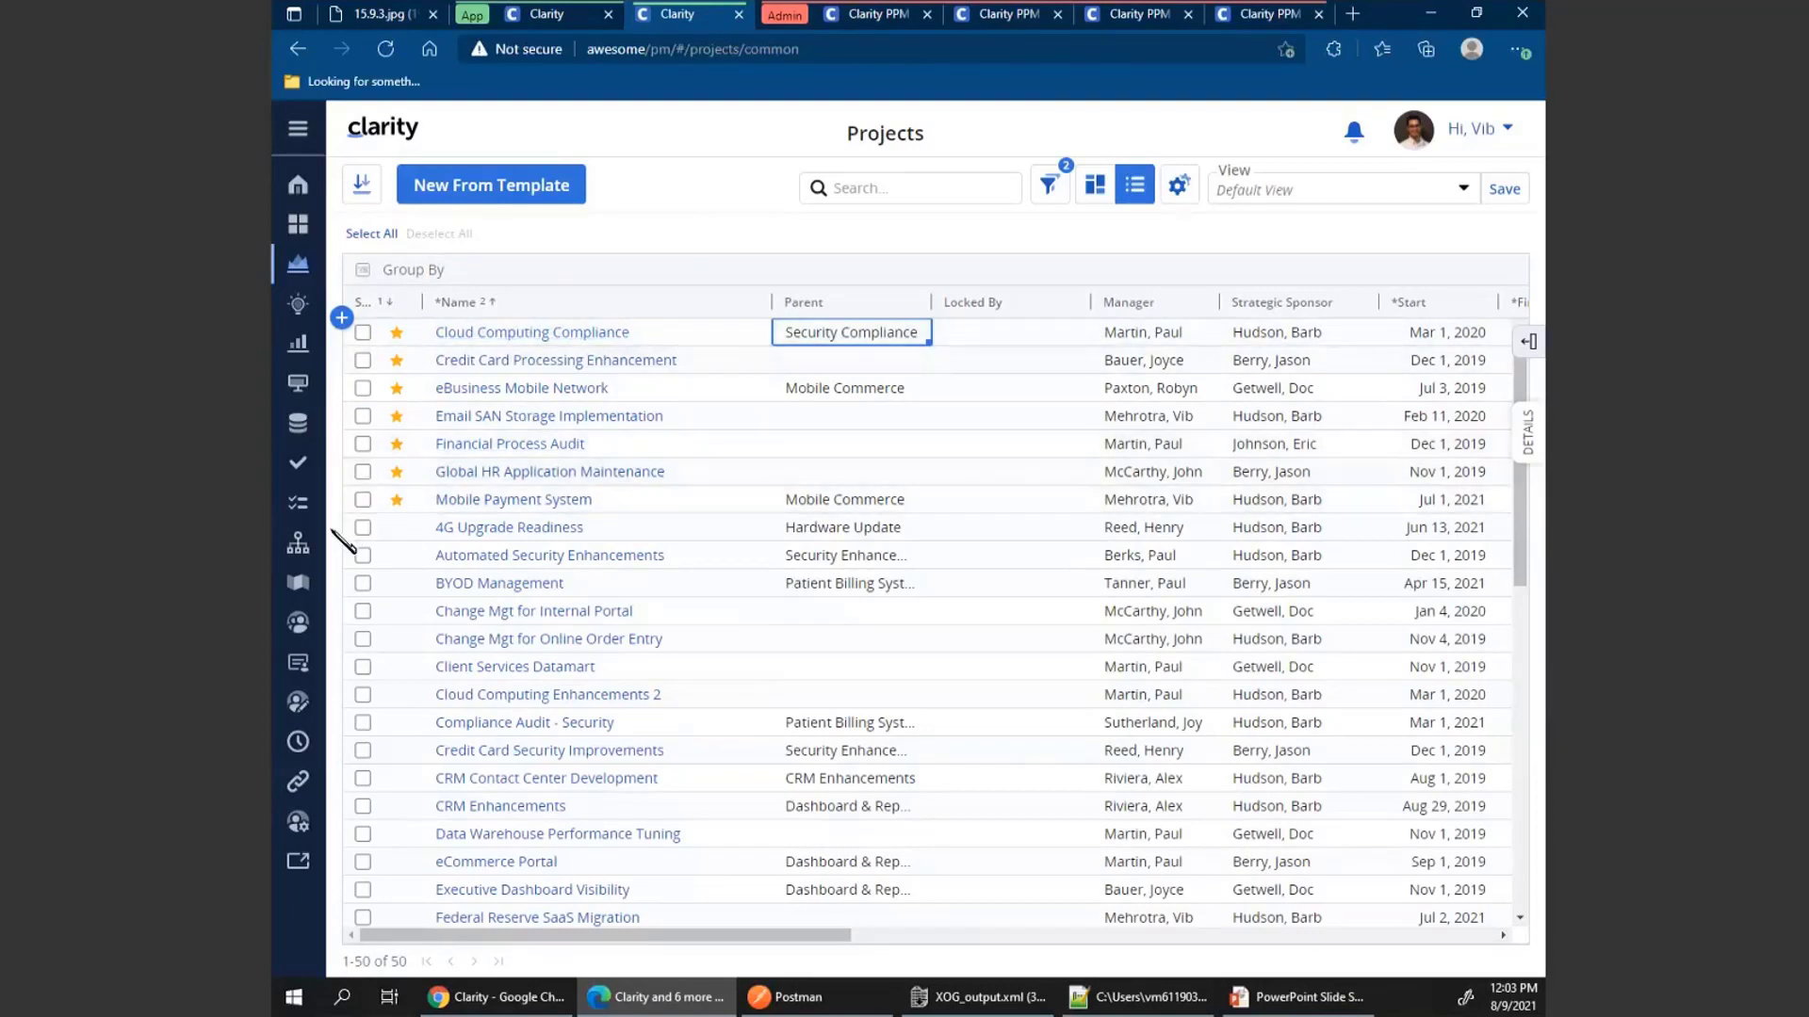
# Create a hierarchy named FY 2021 Planning with type Investment and ID H-004
pyautogui.click(298, 550)
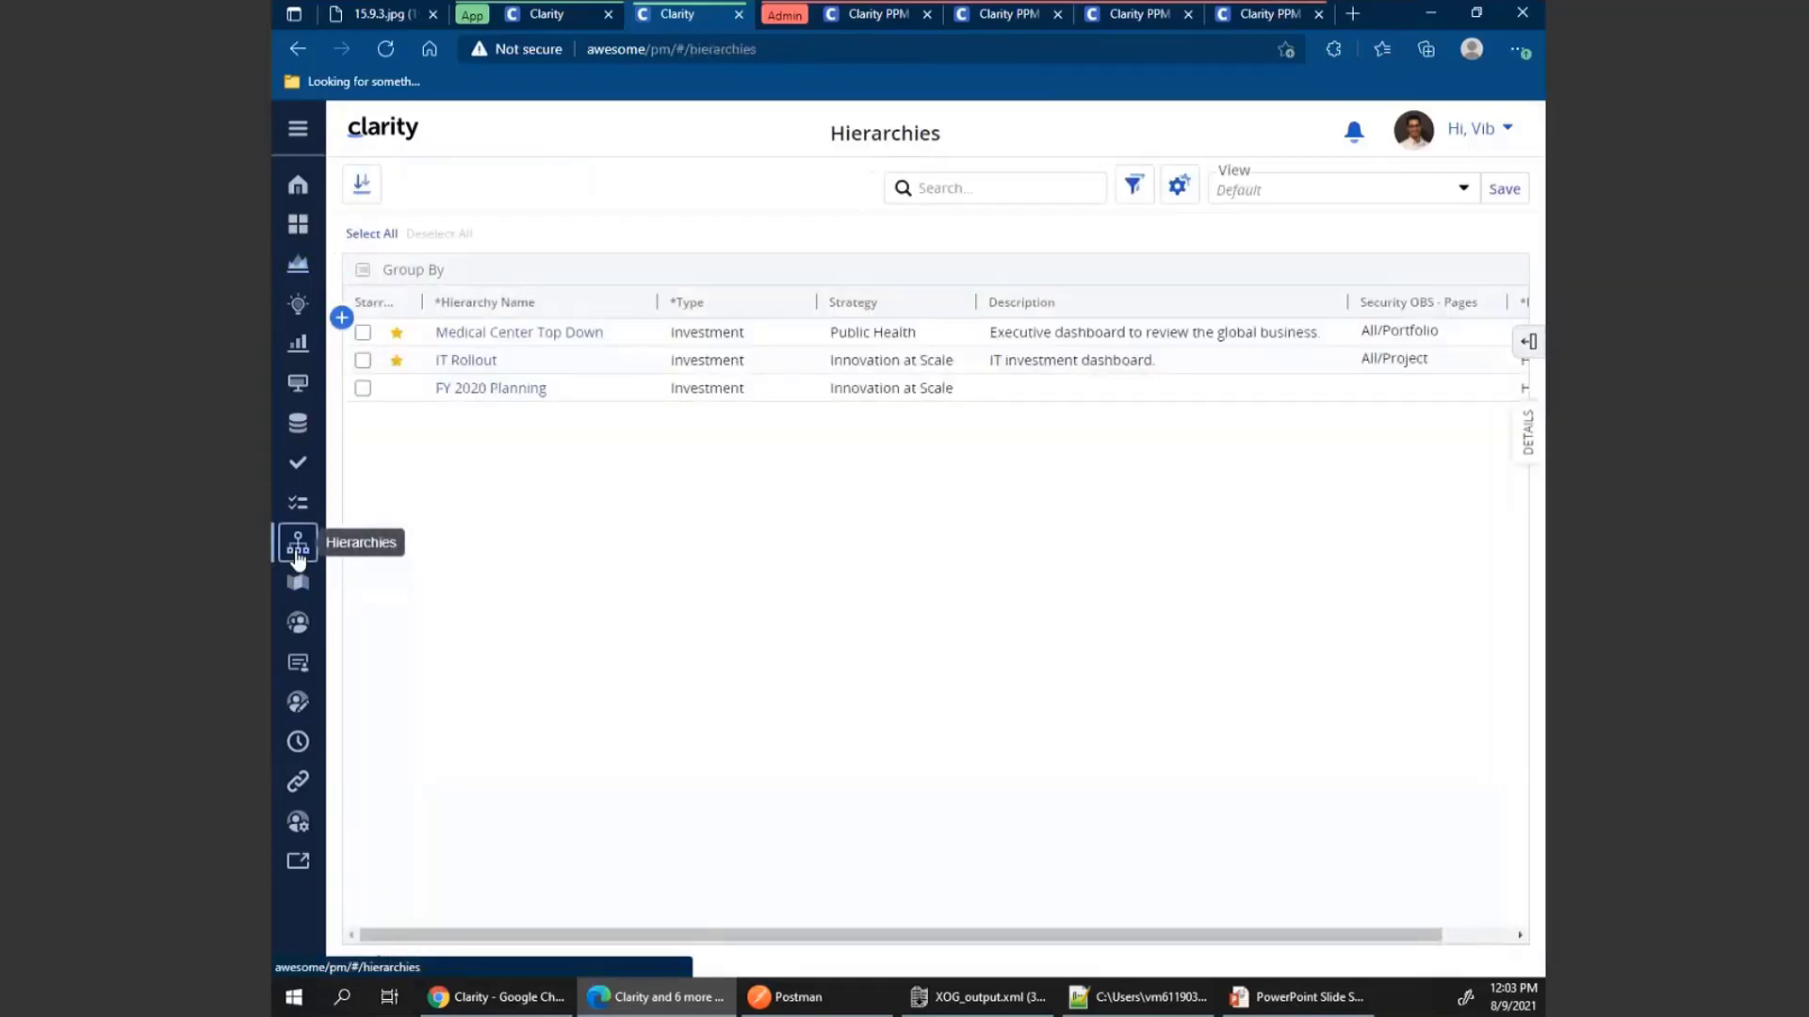
pyautogui.click(340, 320)
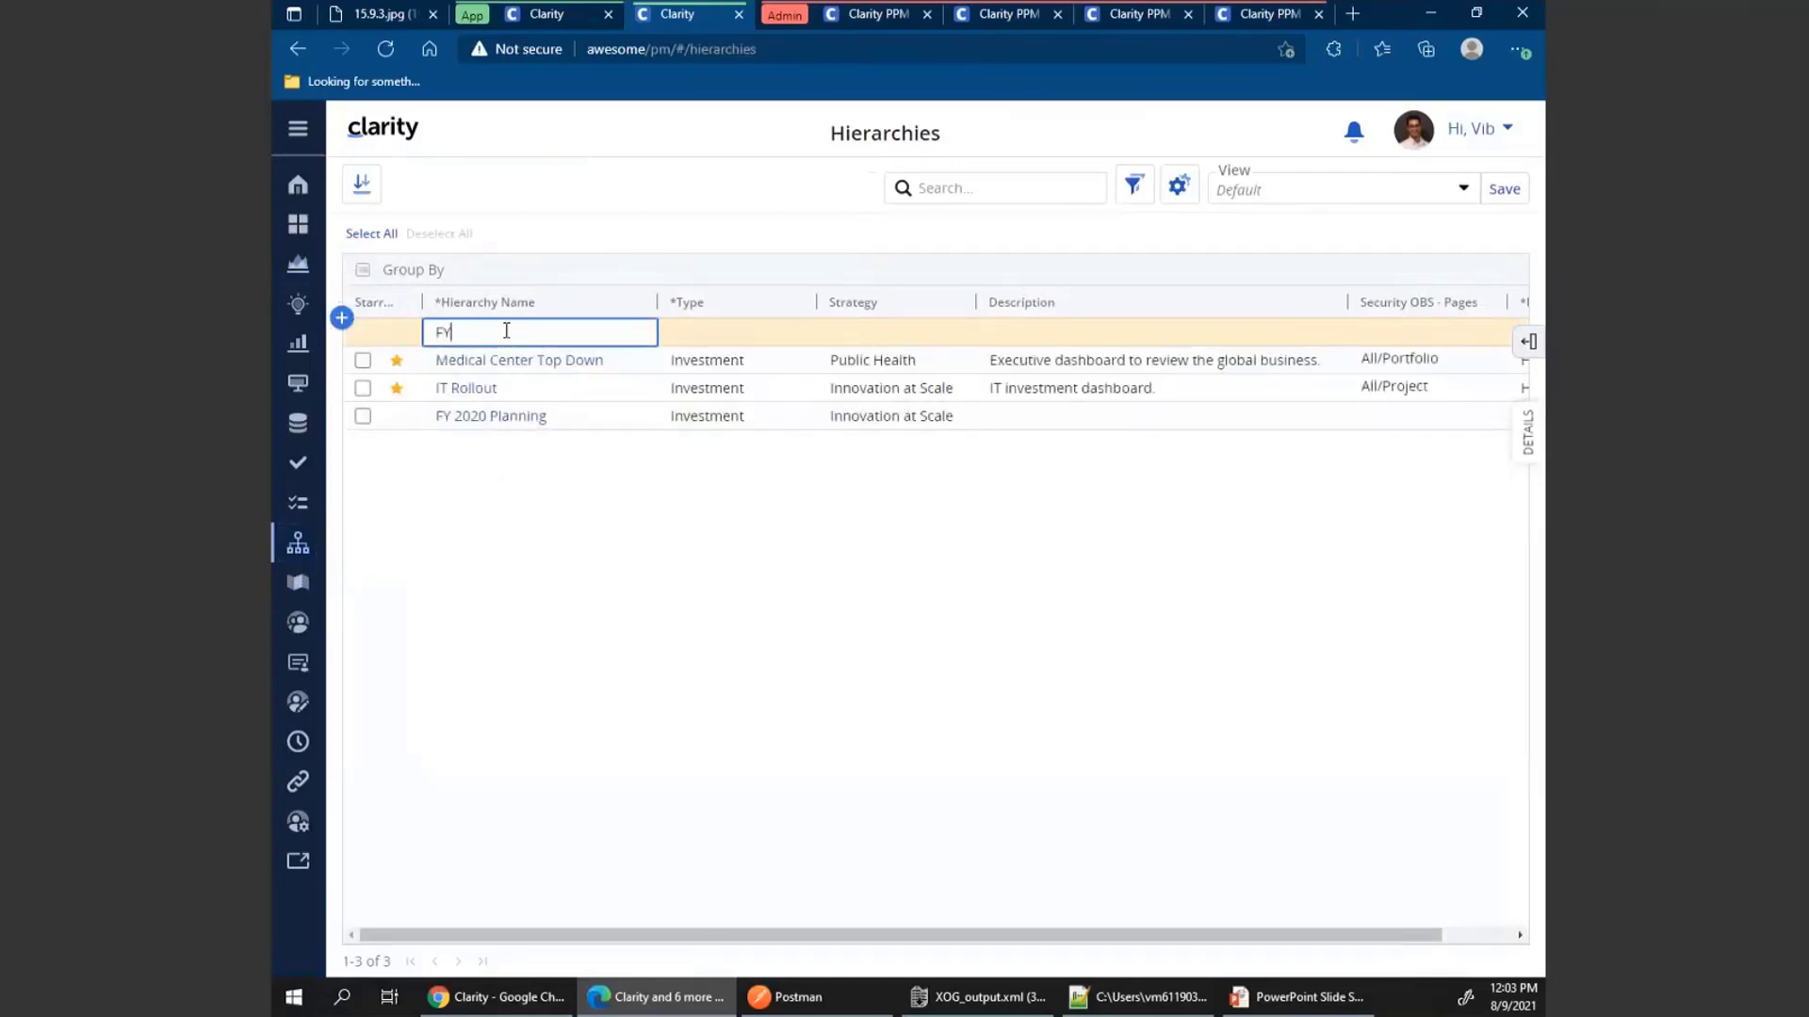
pyautogui.write('FY 2021 Planning')
pyautogui.press('Tab')
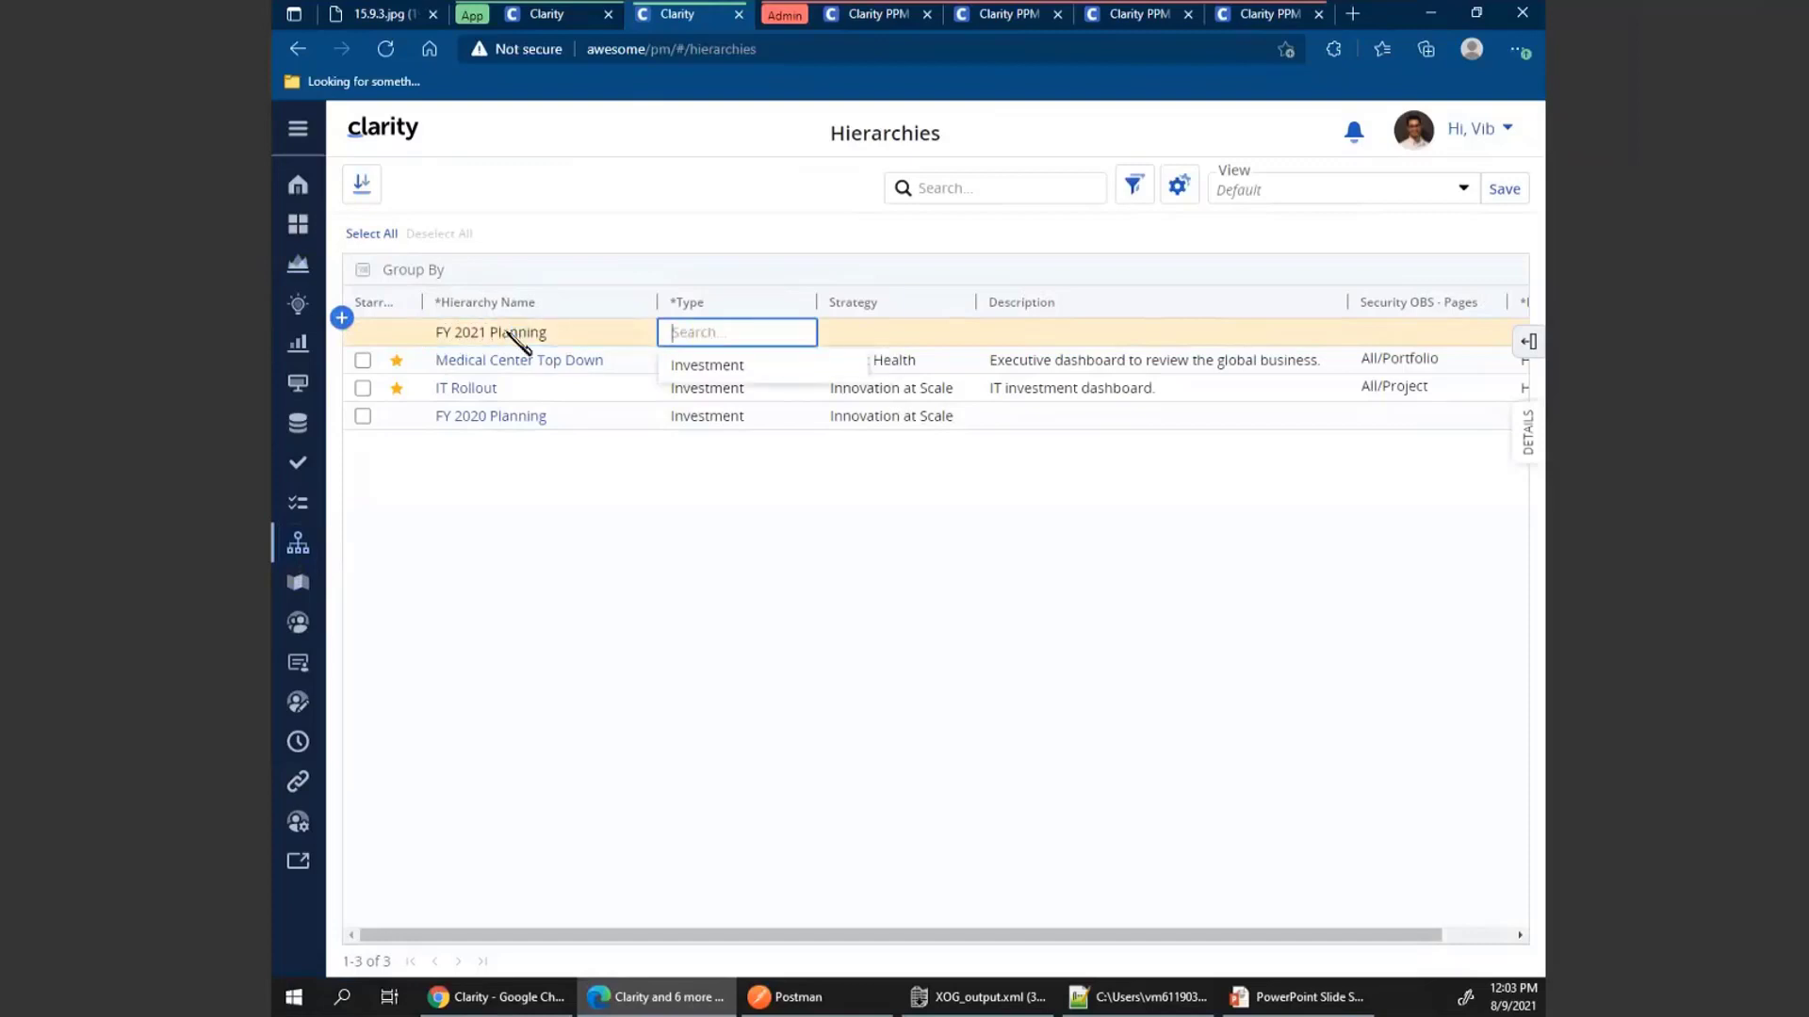
pyautogui.click(702, 367)
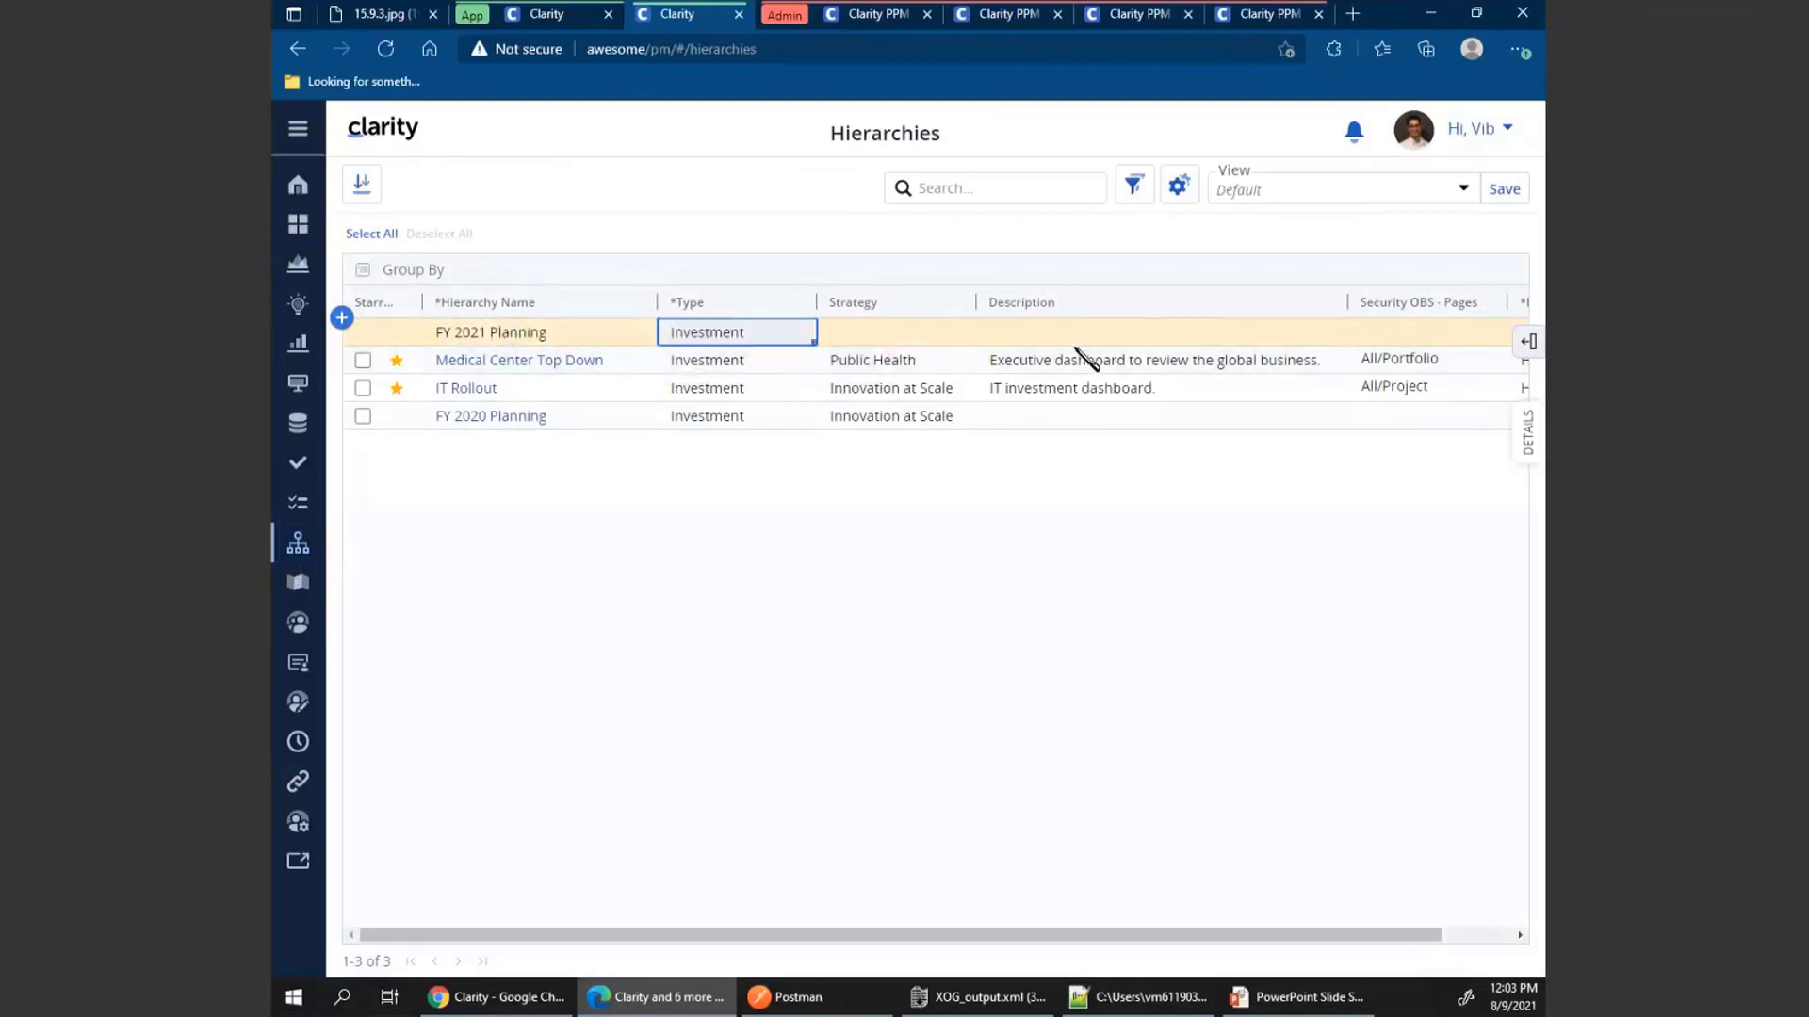
pyautogui.hscroll(2, 1177, 353)
pyautogui.click(1467, 334)
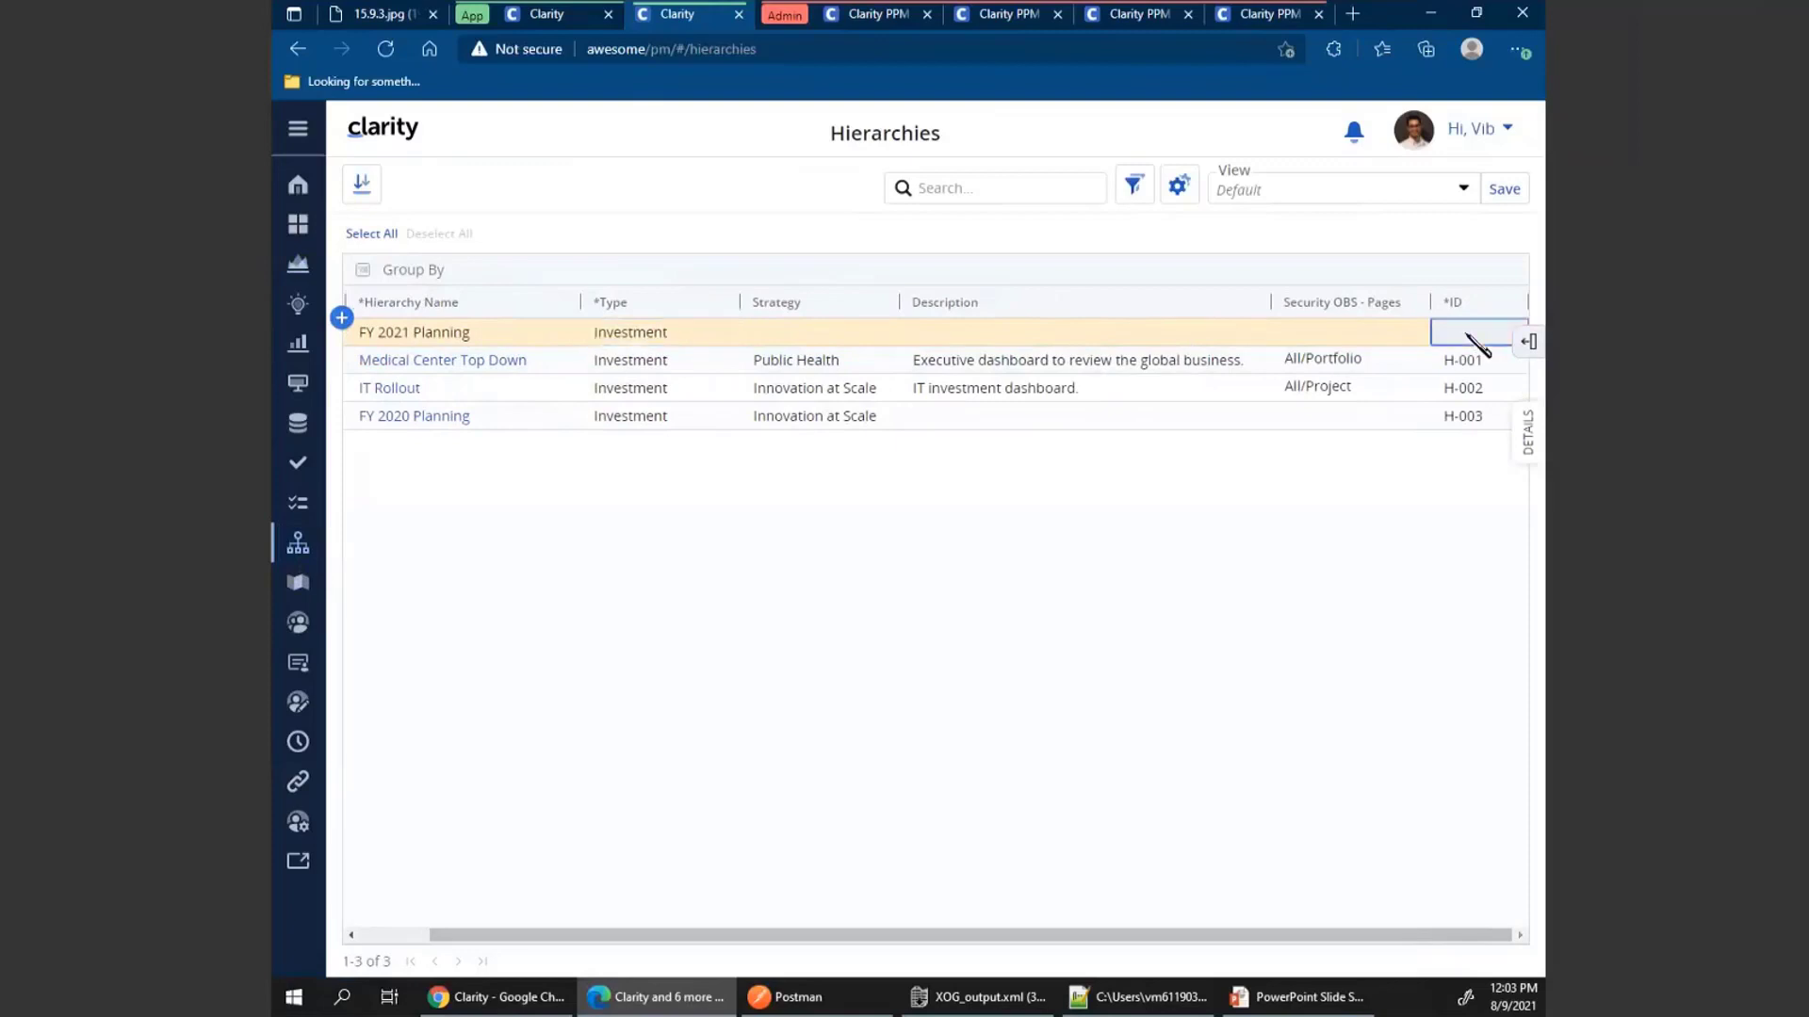
pyautogui.write('H-')
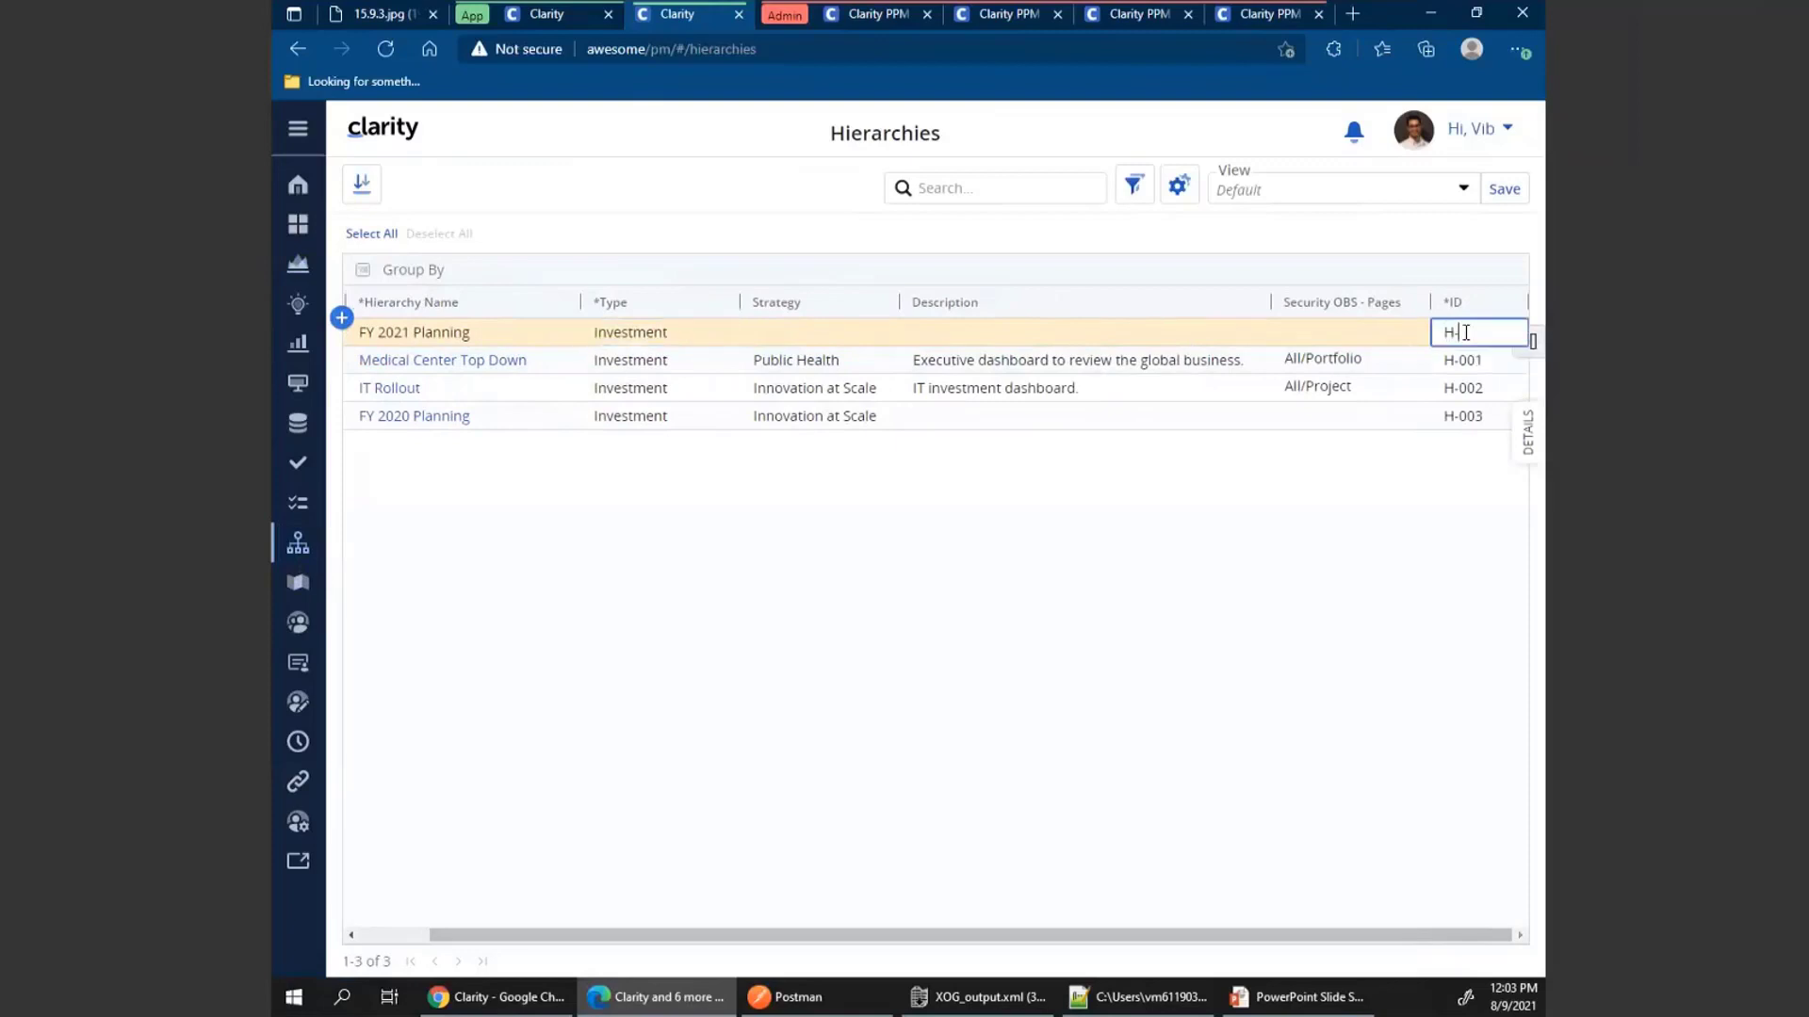
pyautogui.write('004')
pyautogui.press('Return')
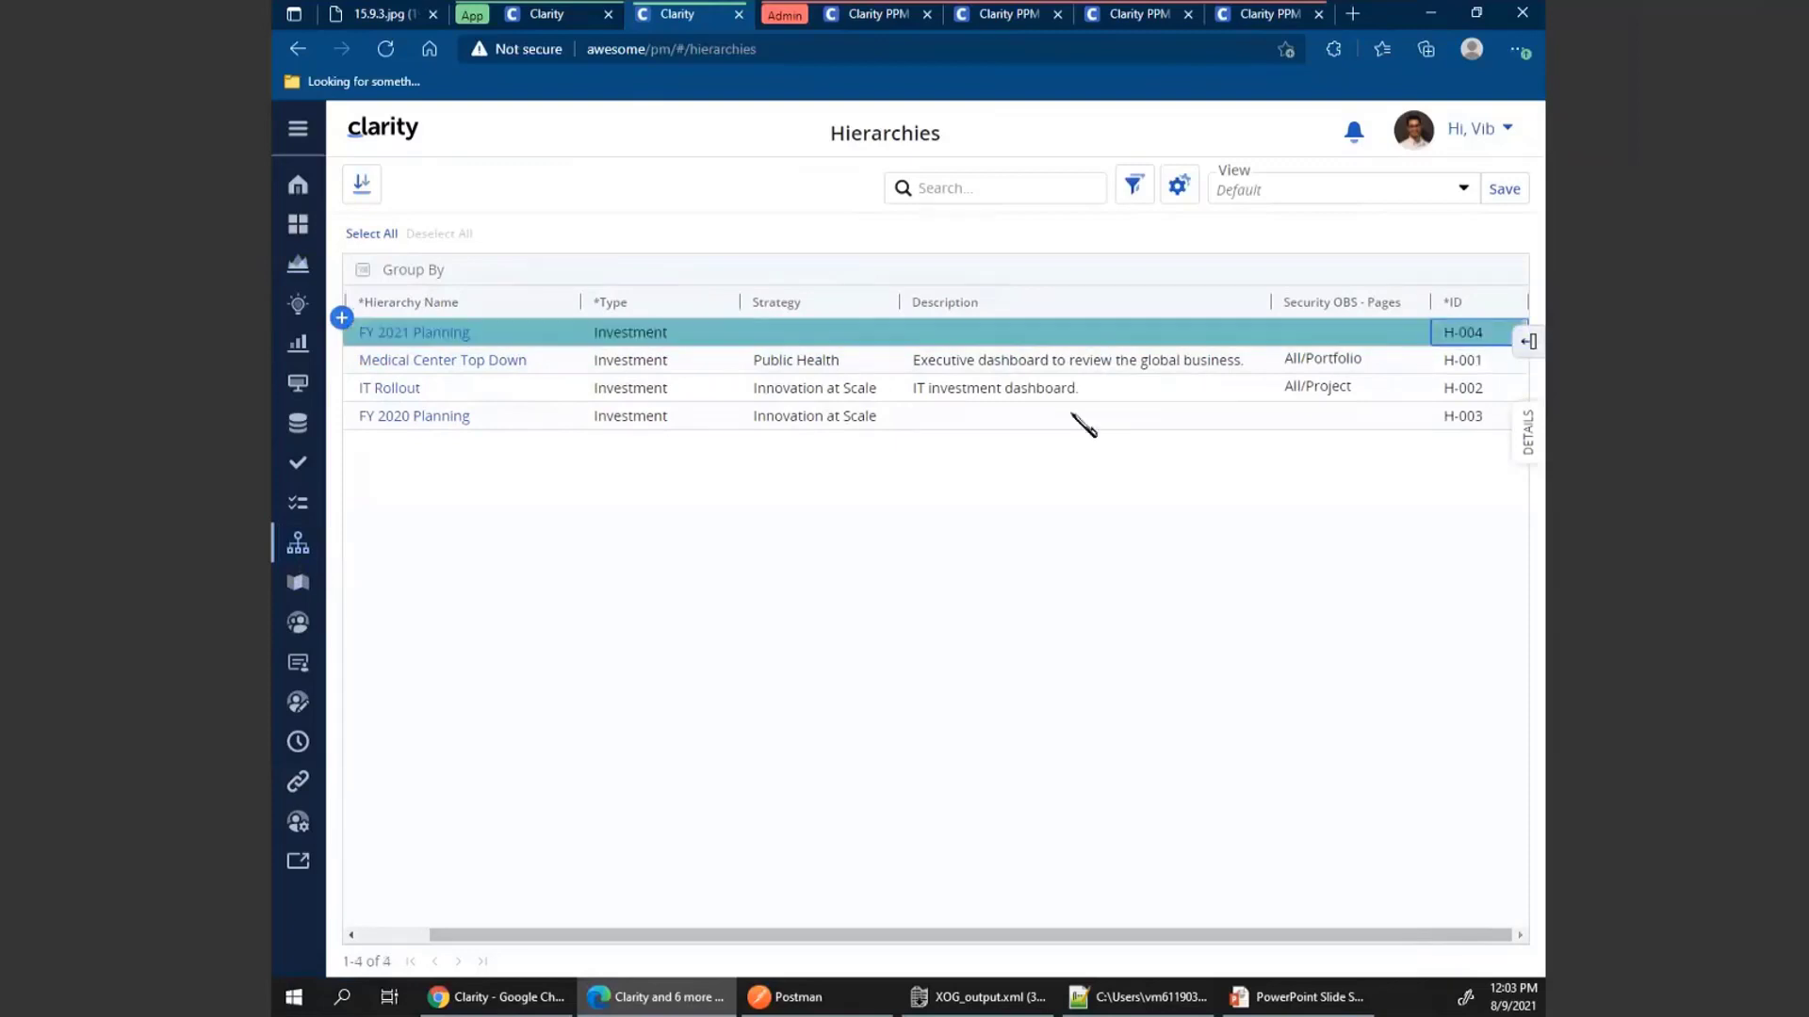
# Open the FY 2021 Planning hierarchy and import Patient Billing System Rollout from IT Inventory
pyautogui.click(481, 336)
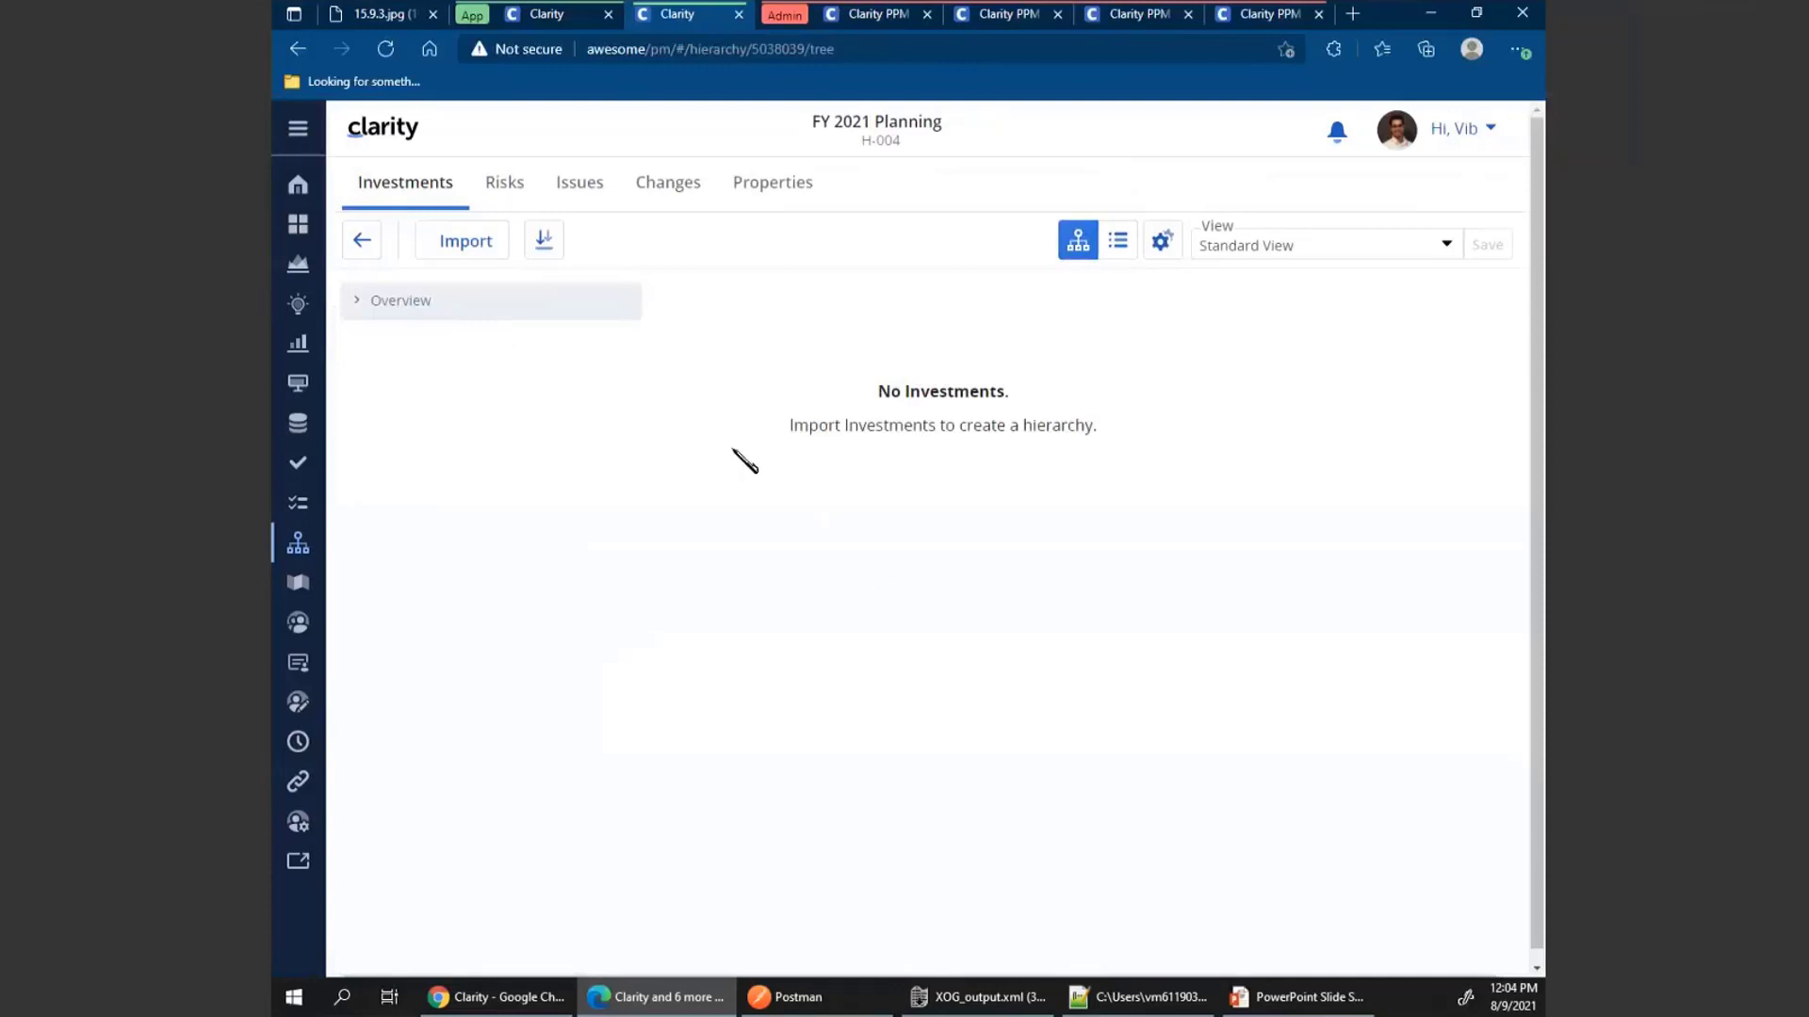
pyautogui.click(475, 250)
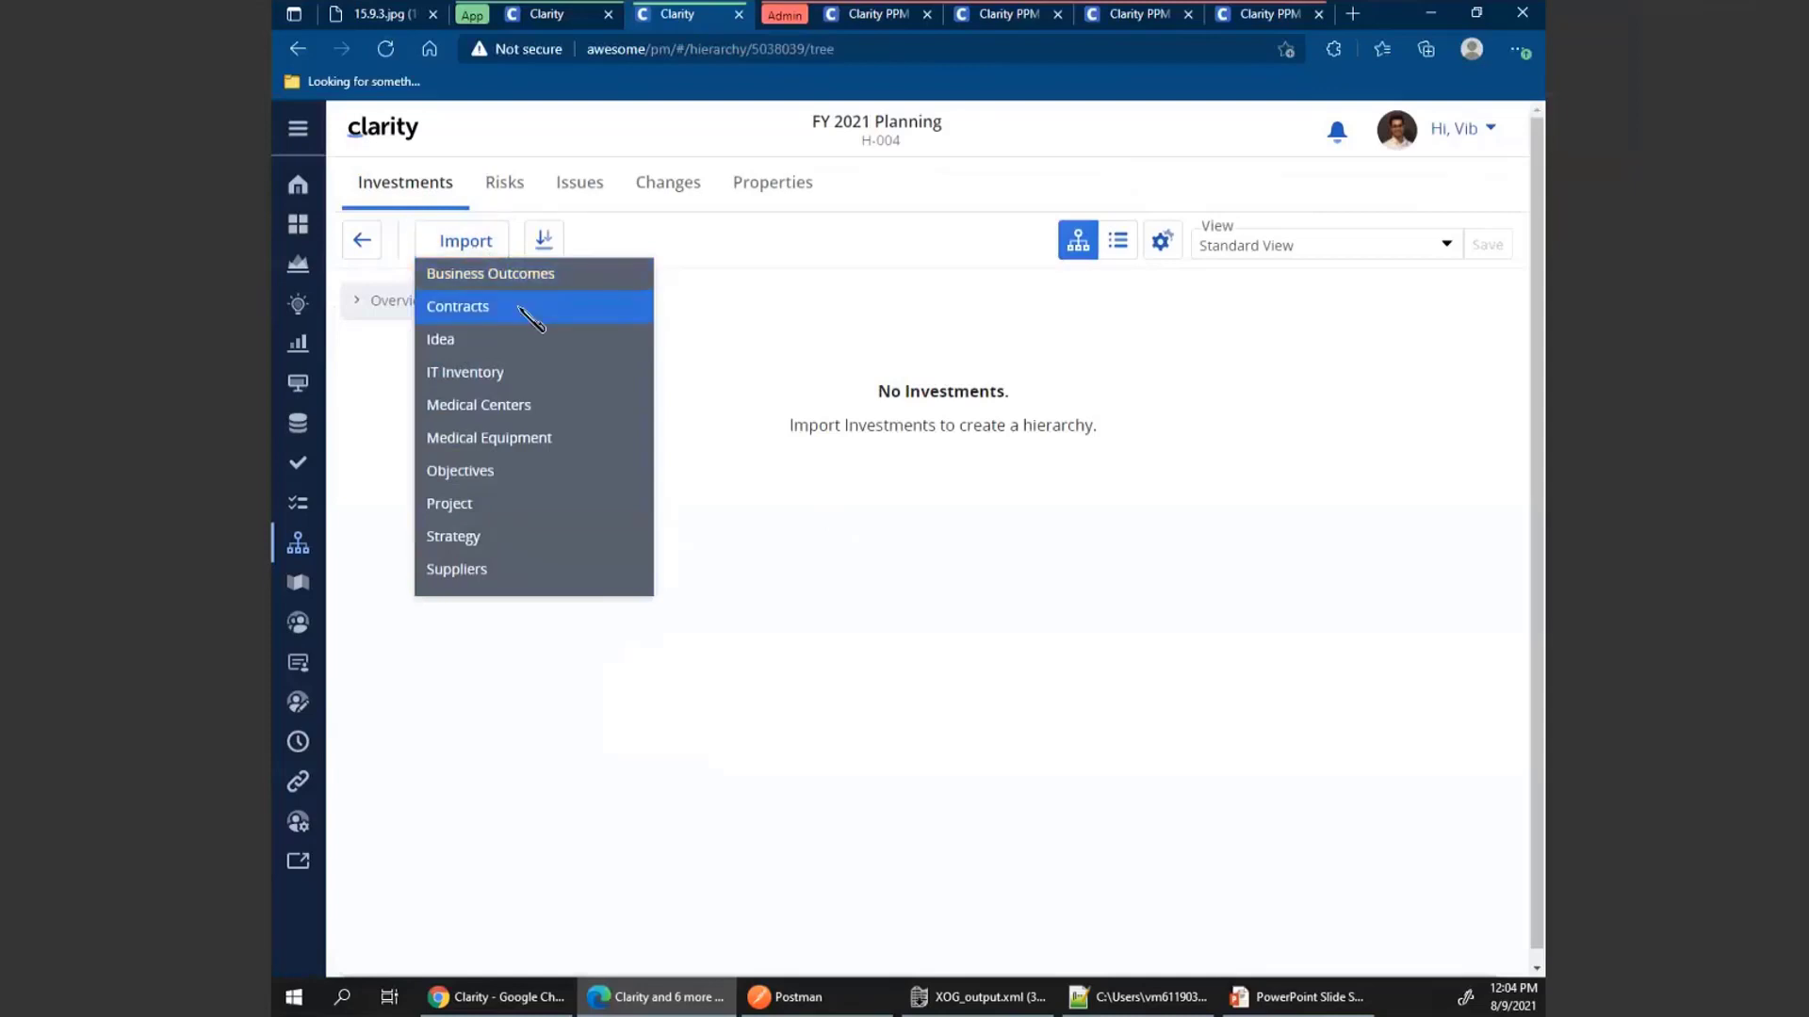
pyautogui.click(487, 374)
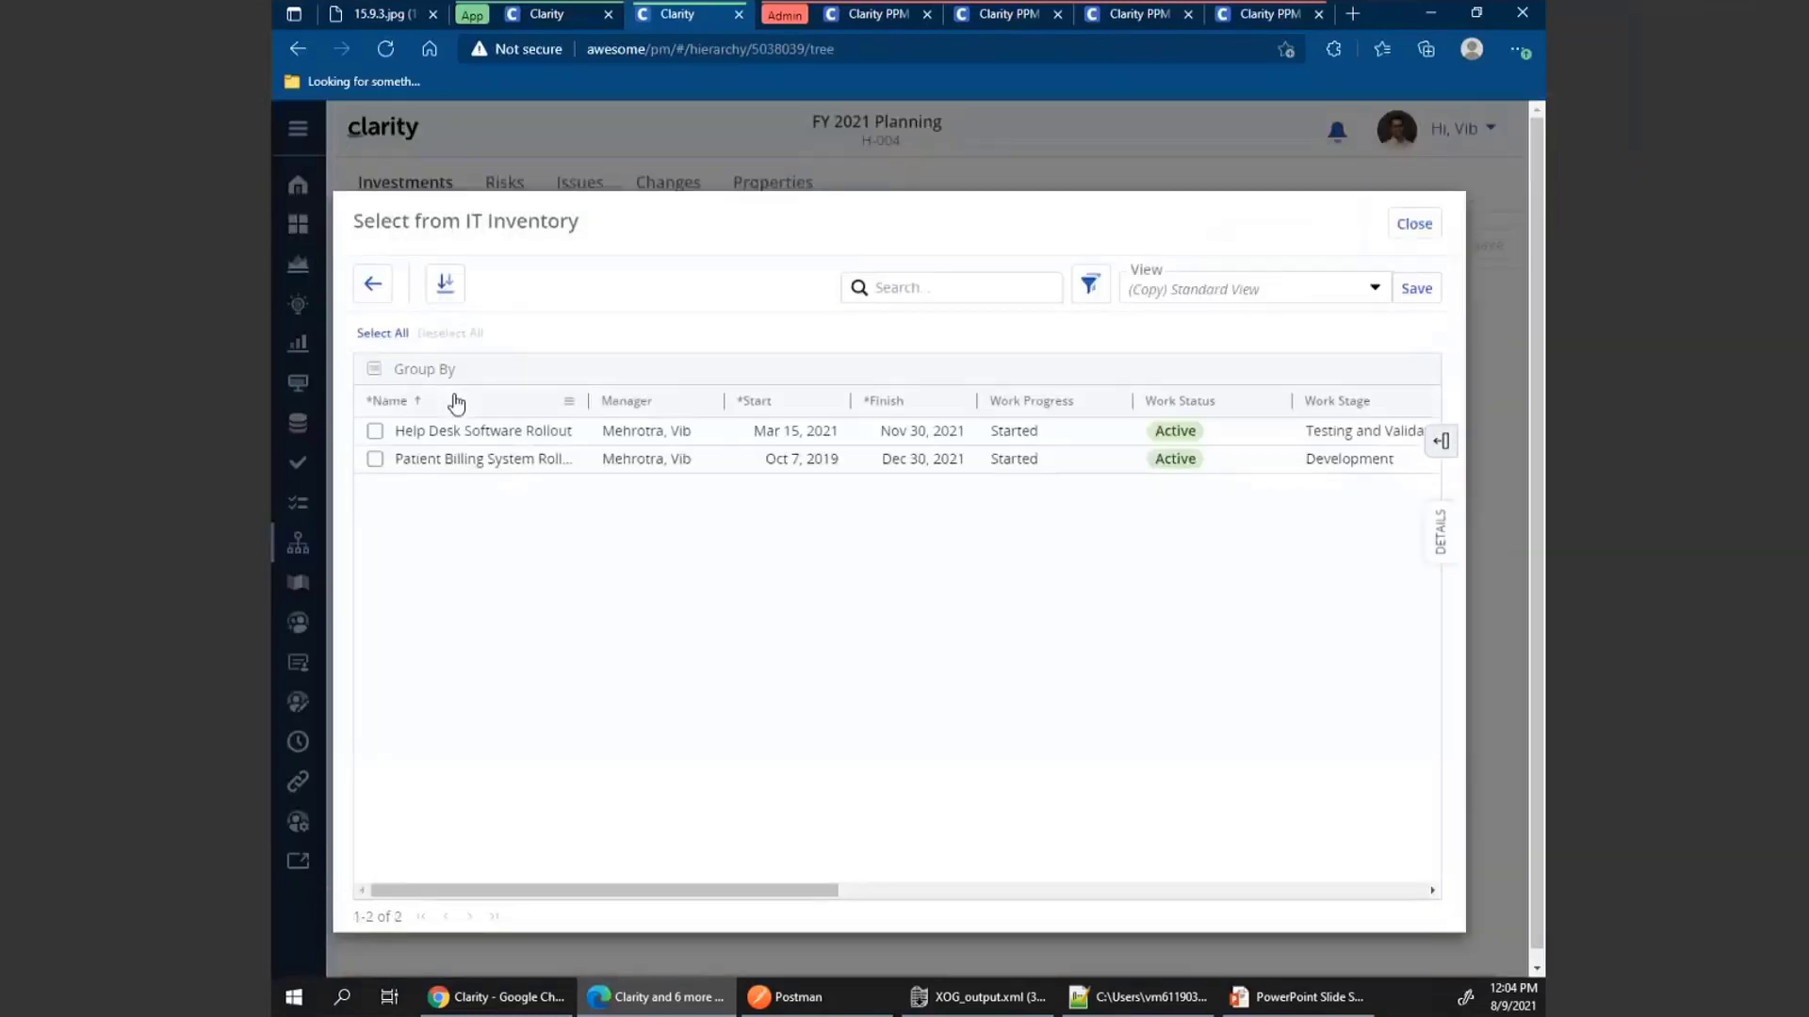
pyautogui.click(375, 460)
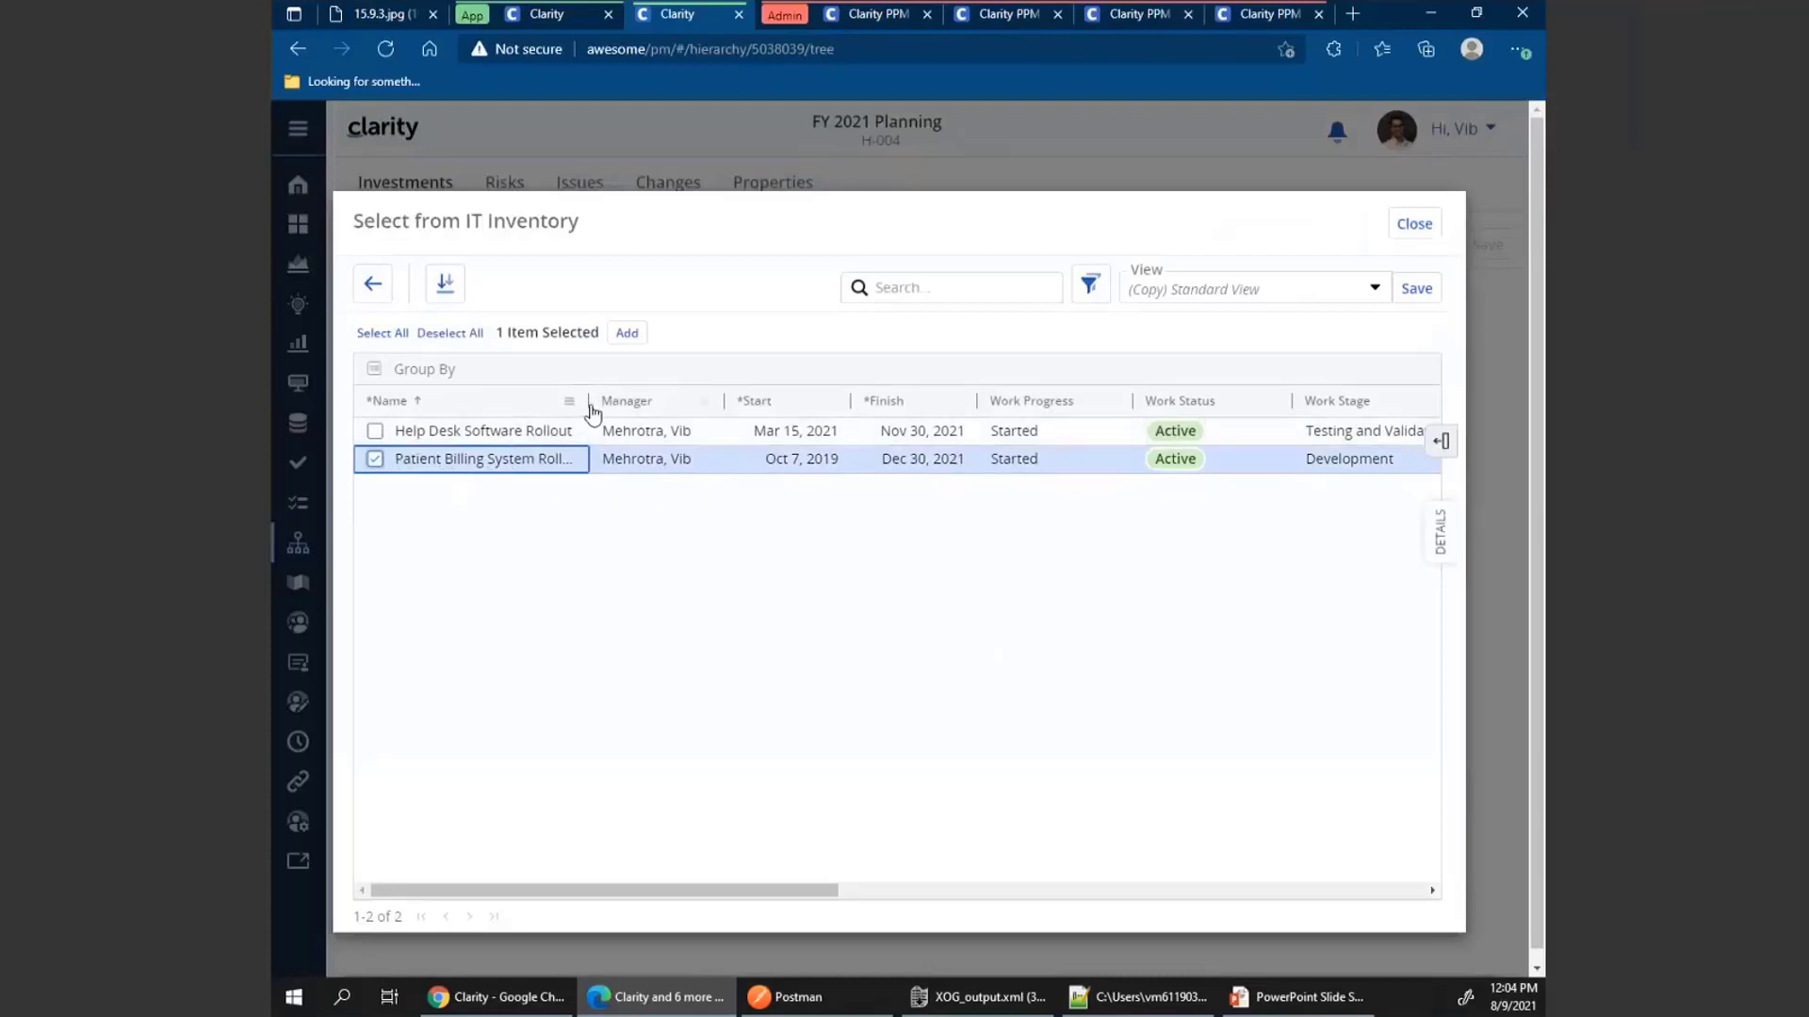
pyautogui.moveTo(587, 403); pyautogui.dragTo(635, 402)
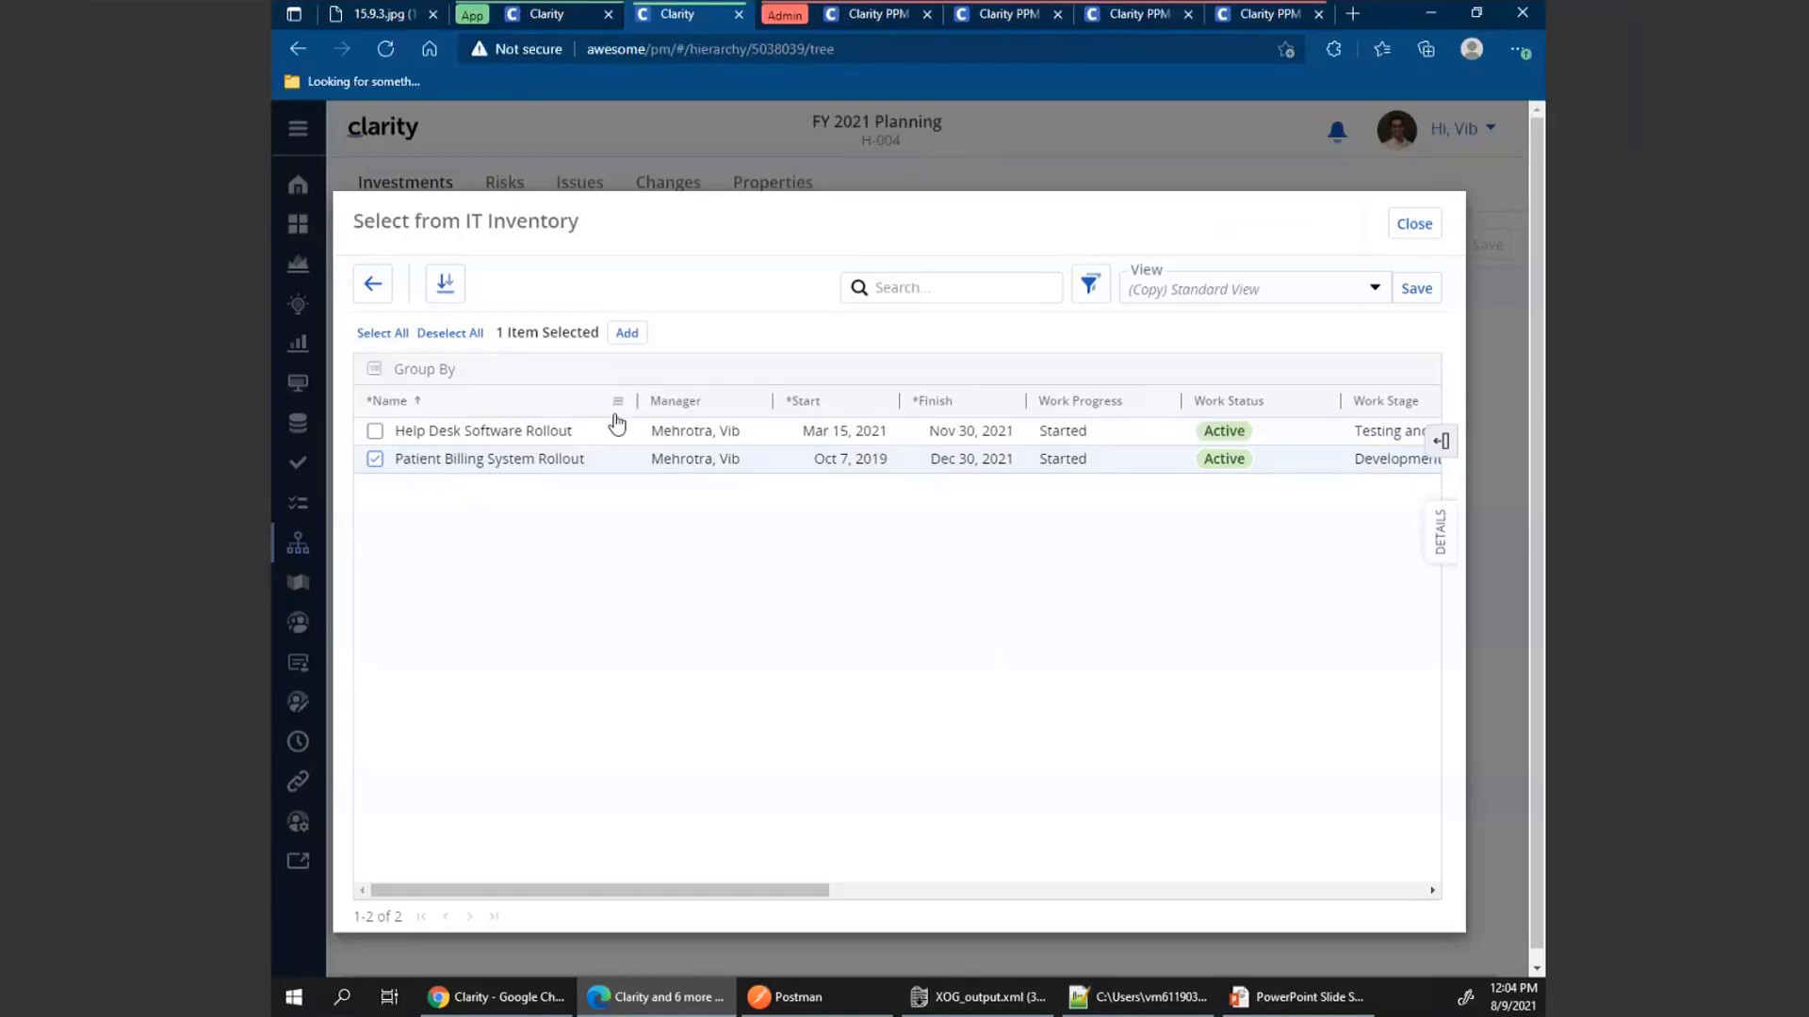
pyautogui.click(631, 334)
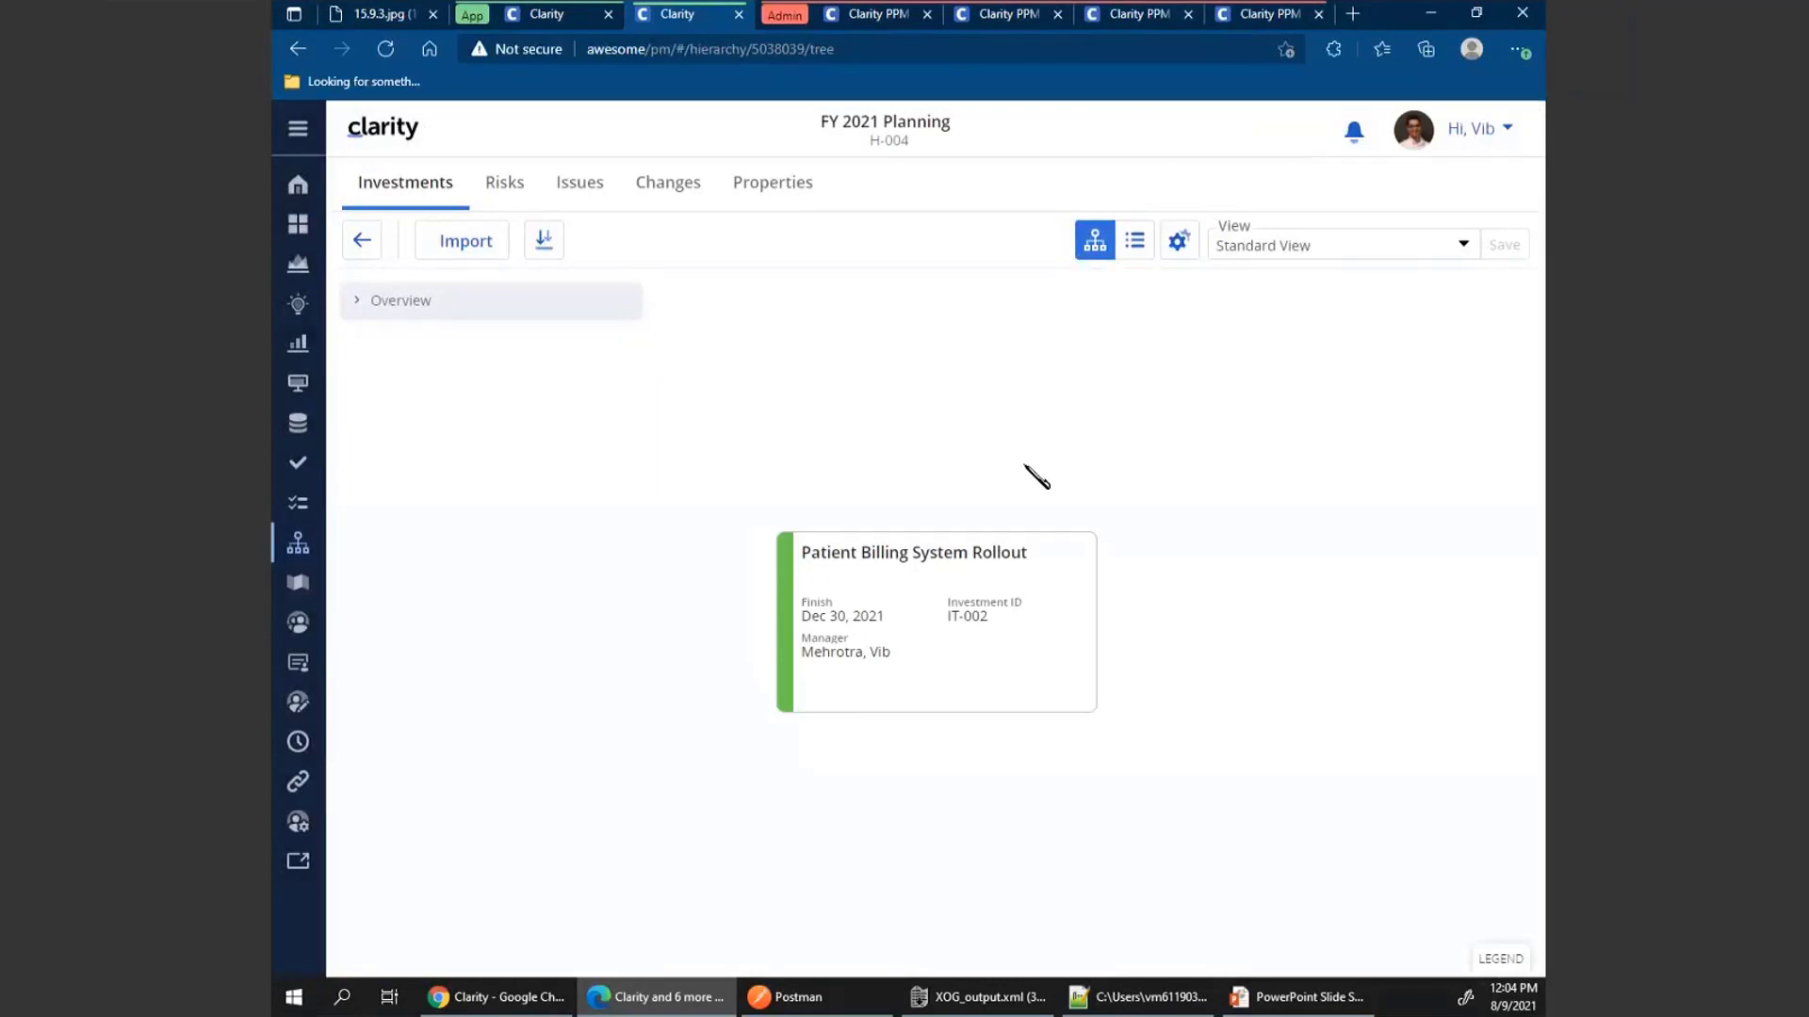
# Auto-import all children of Patient Billing System Rollout into the FY 2021 Planning hierarchy
pyautogui.rightClick(906, 588)
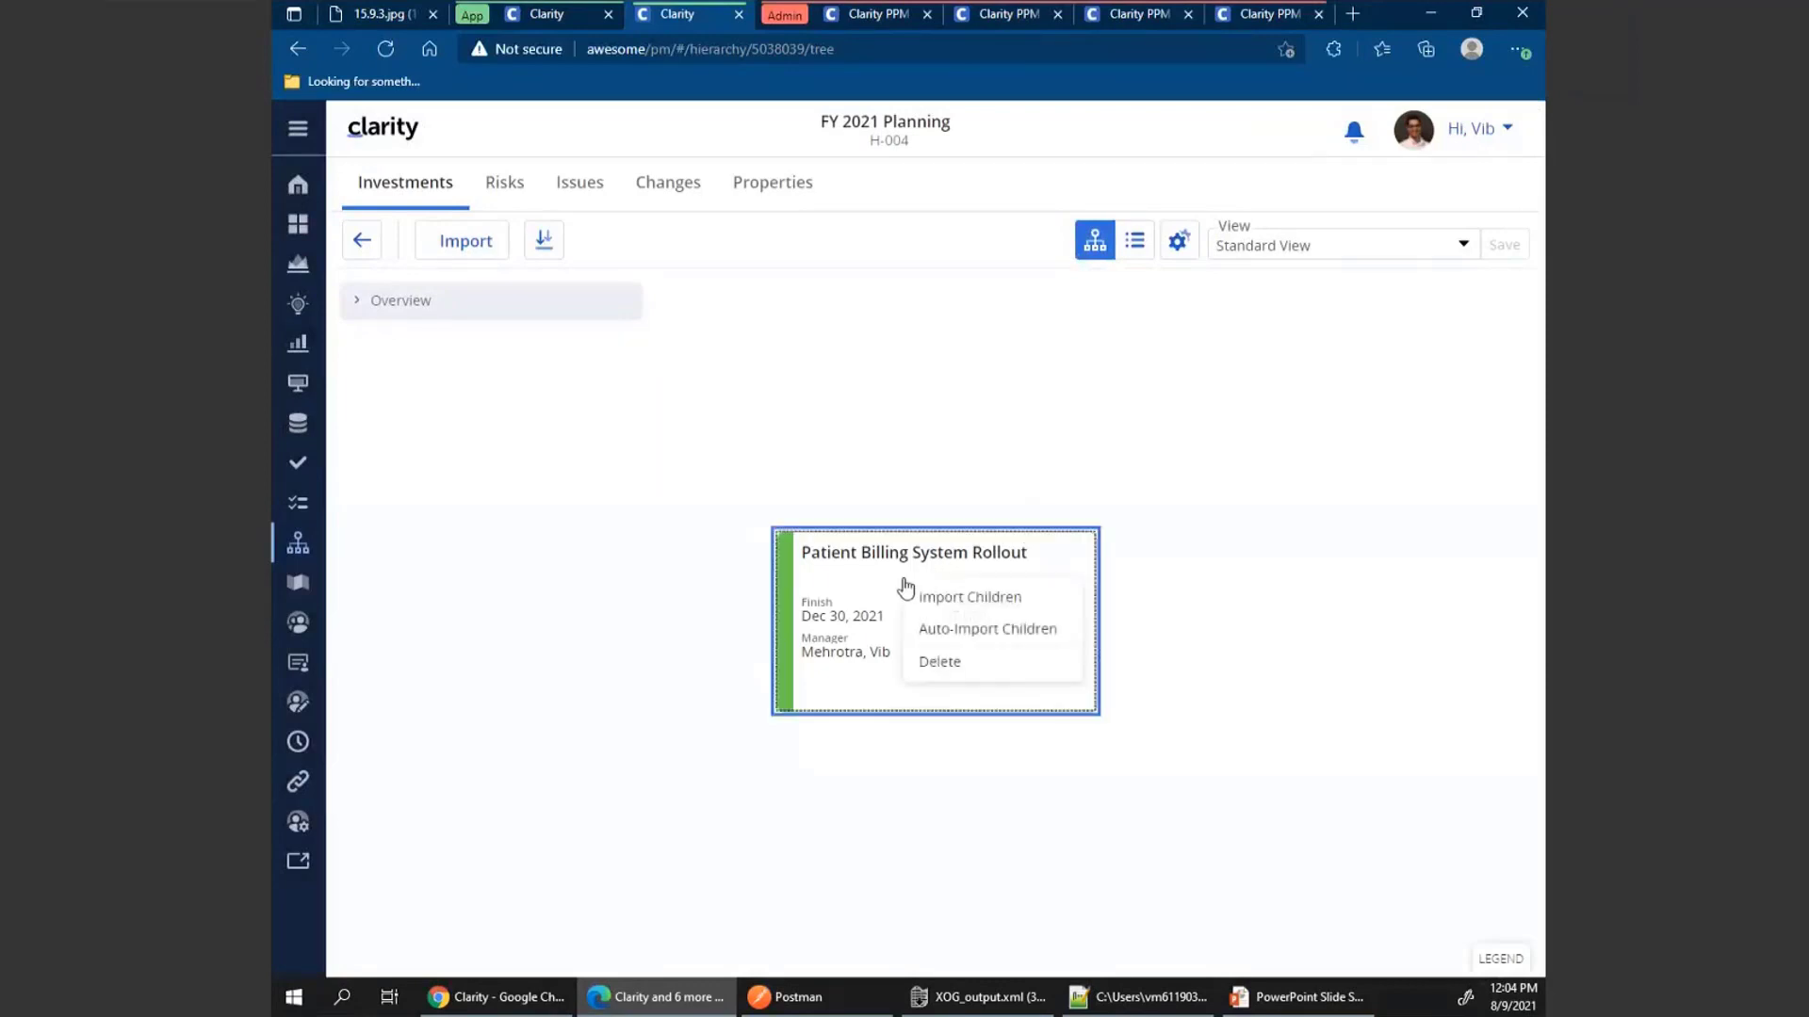
pyautogui.click(1044, 610)
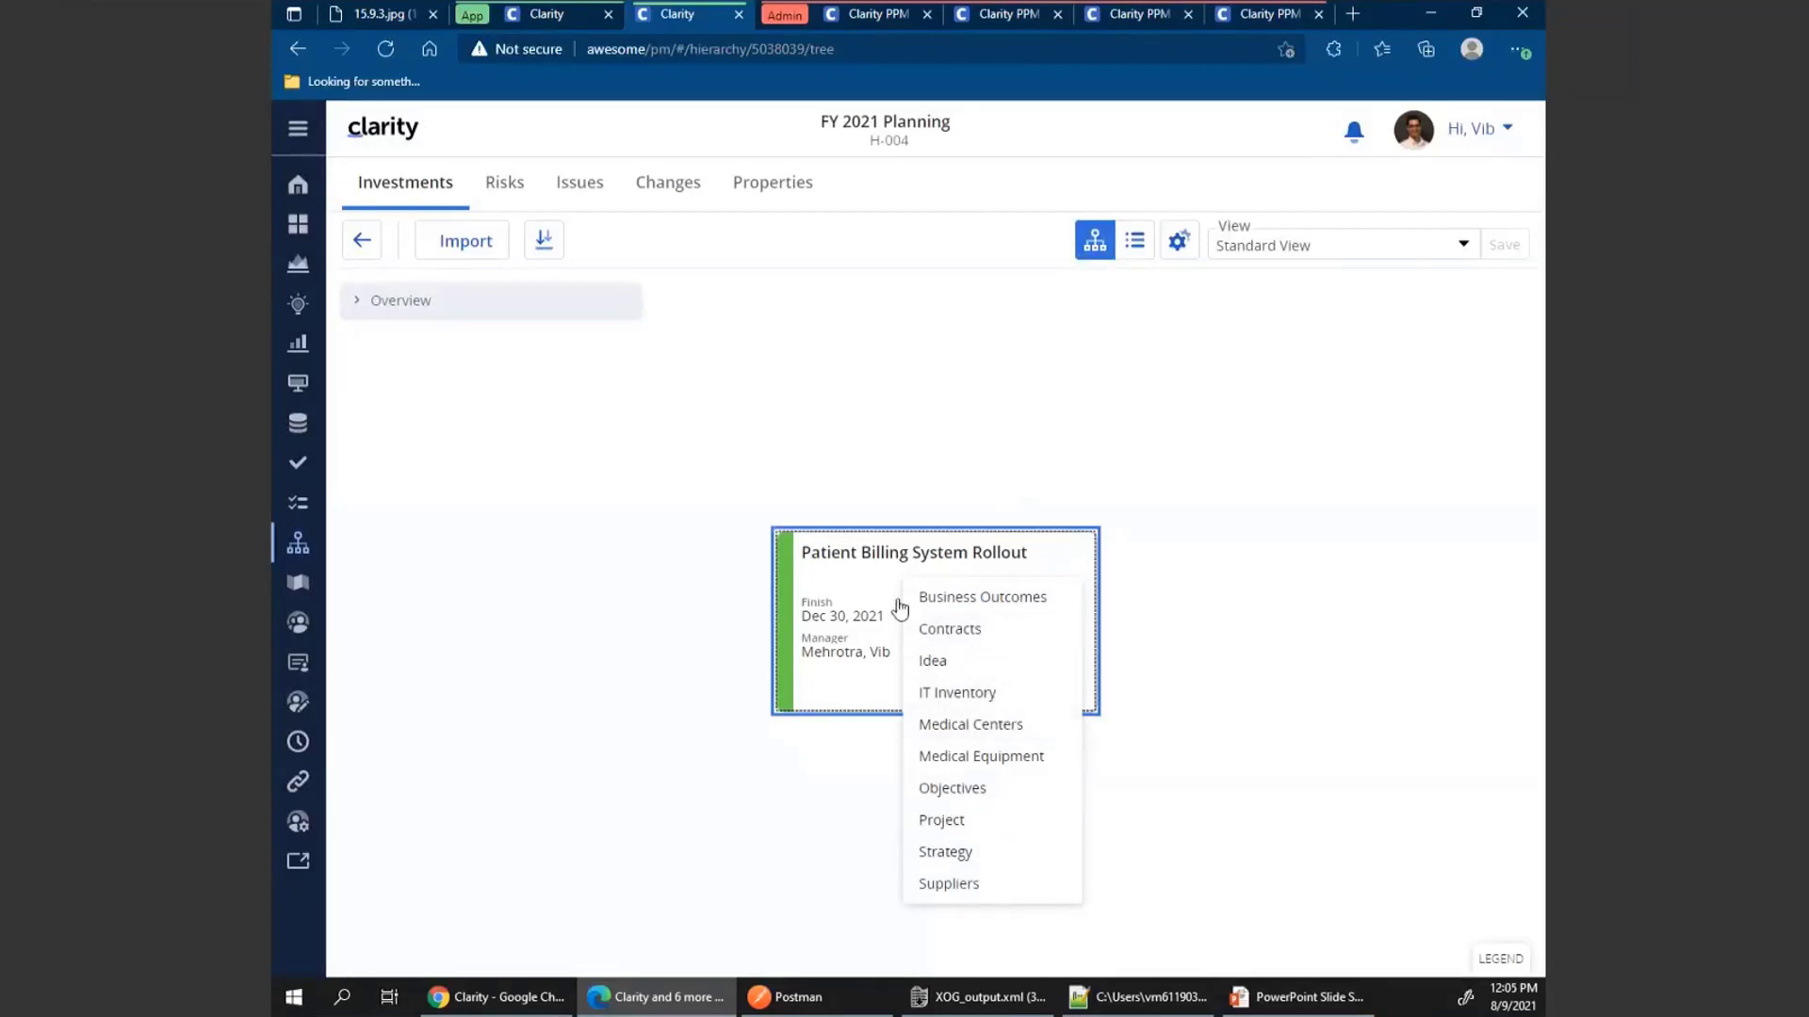
pyautogui.rightClick(866, 576)
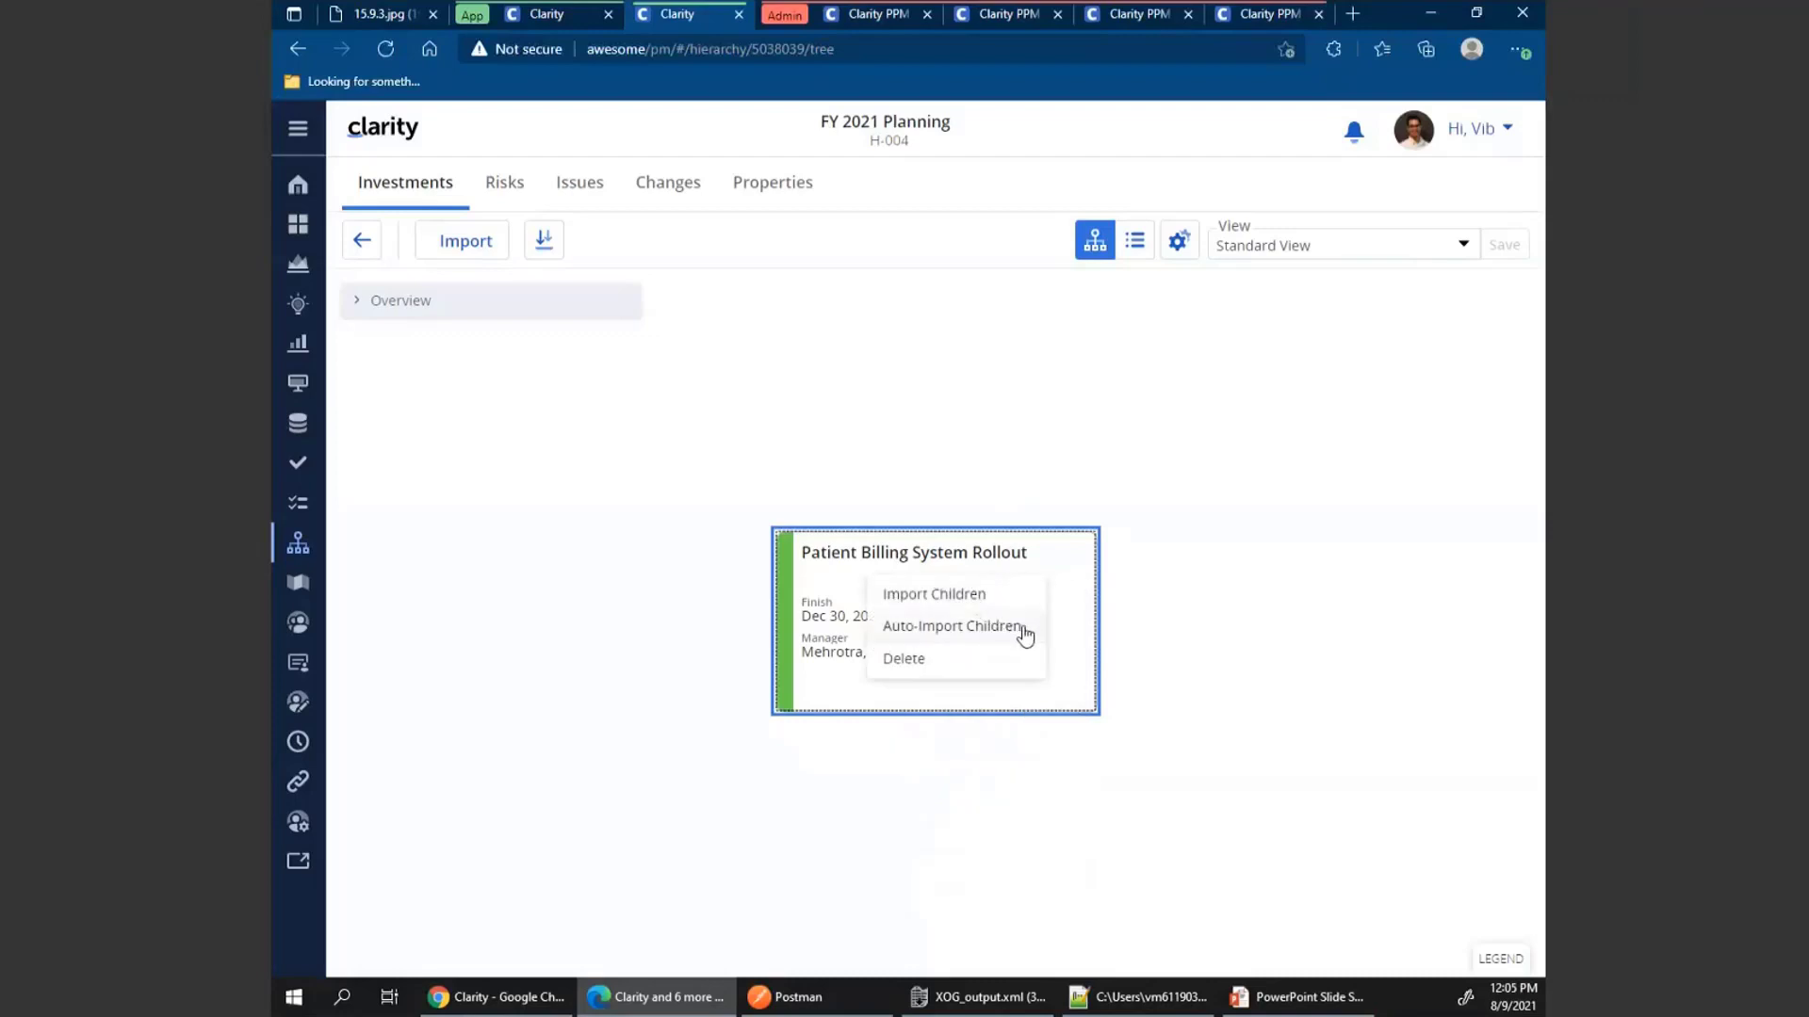
pyautogui.click(1025, 627)
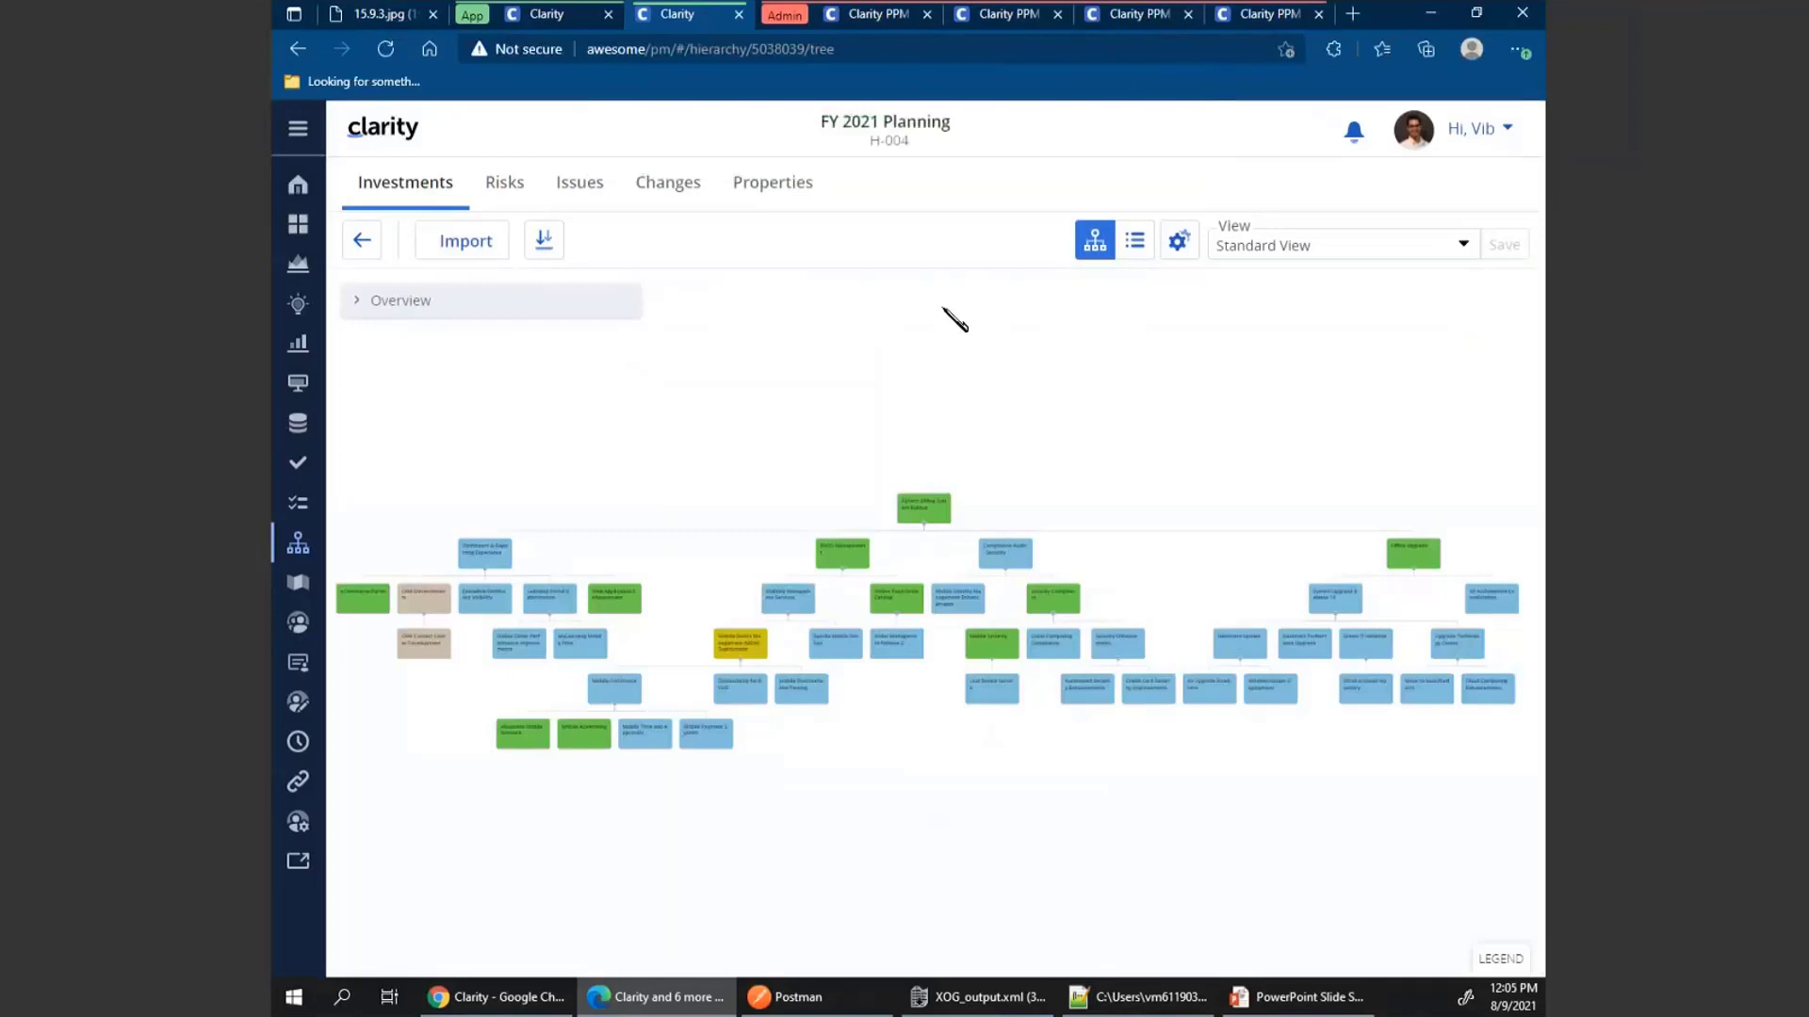
# Move Lost Device Service from under Mobile Security to under Order Management Release 2
pyautogui.moveTo(944, 495)
pyautogui.scroll(5, 1009, 521)
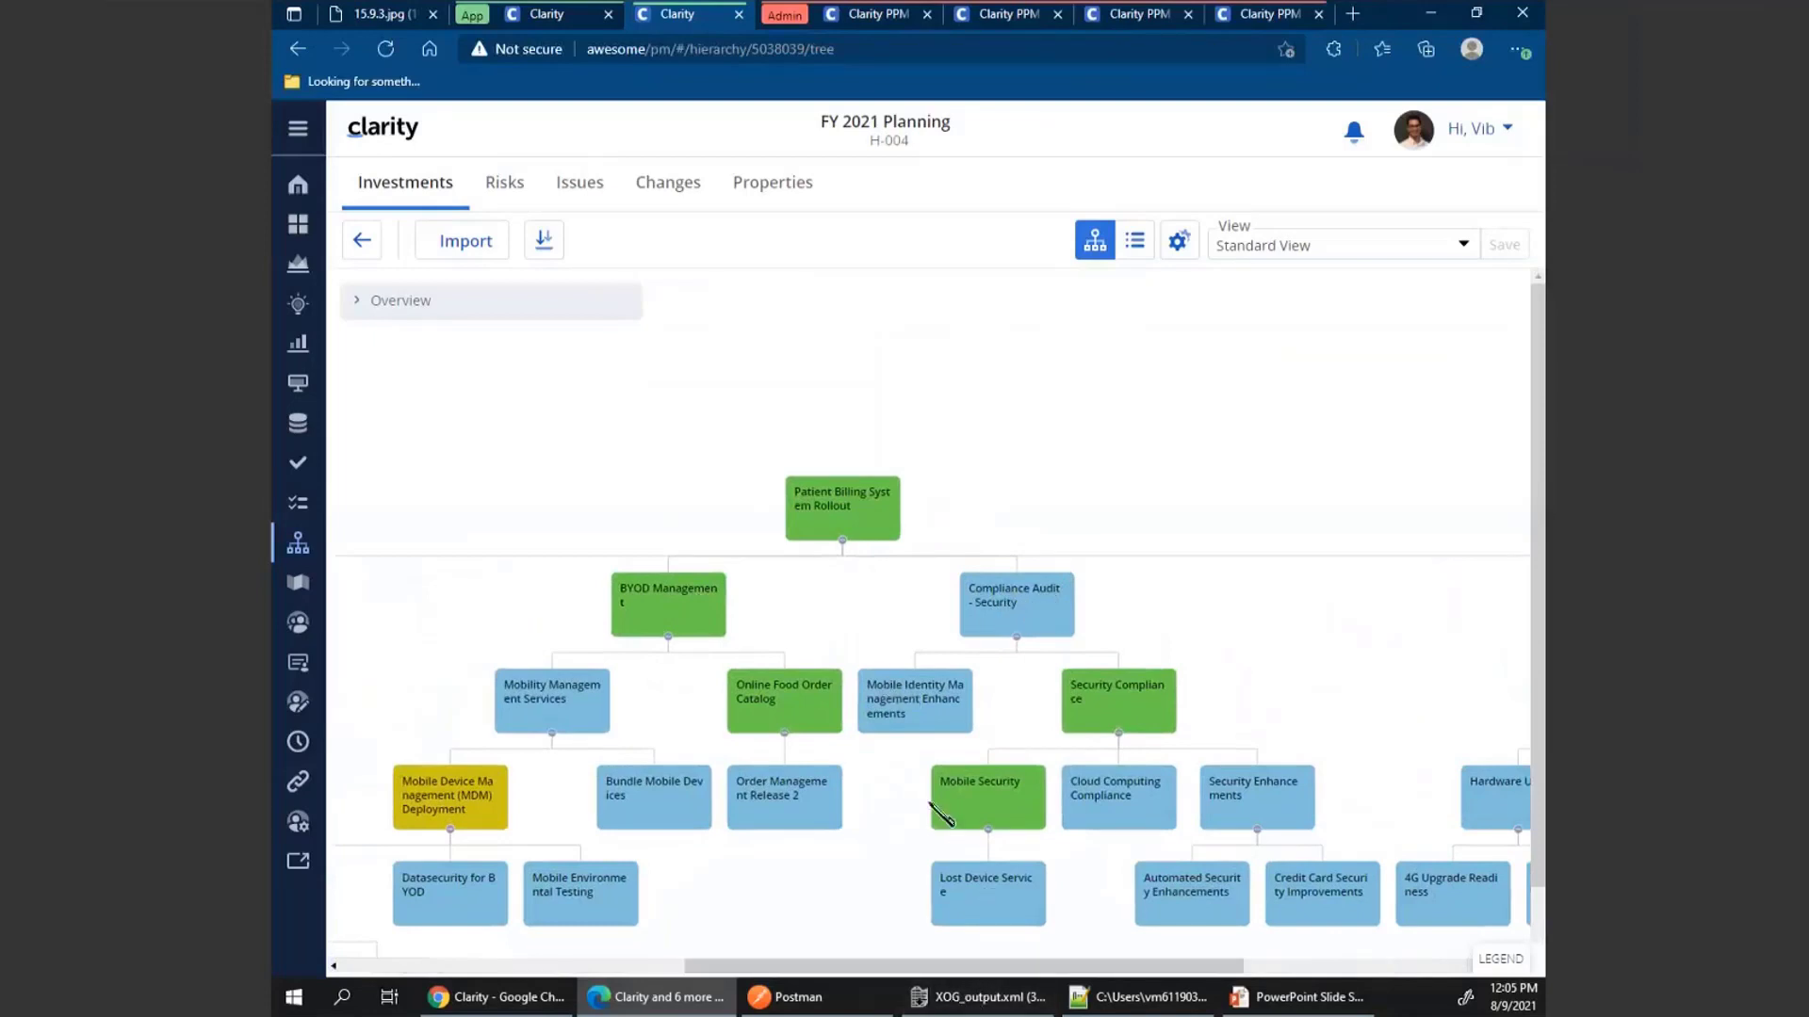
pyautogui.moveTo(841, 966)
pyautogui.mouseDown()
pyautogui.moveTo(636, 957)
pyautogui.moveTo(1189, 961)
pyautogui.moveTo(840, 959)
pyautogui.mouseUp()
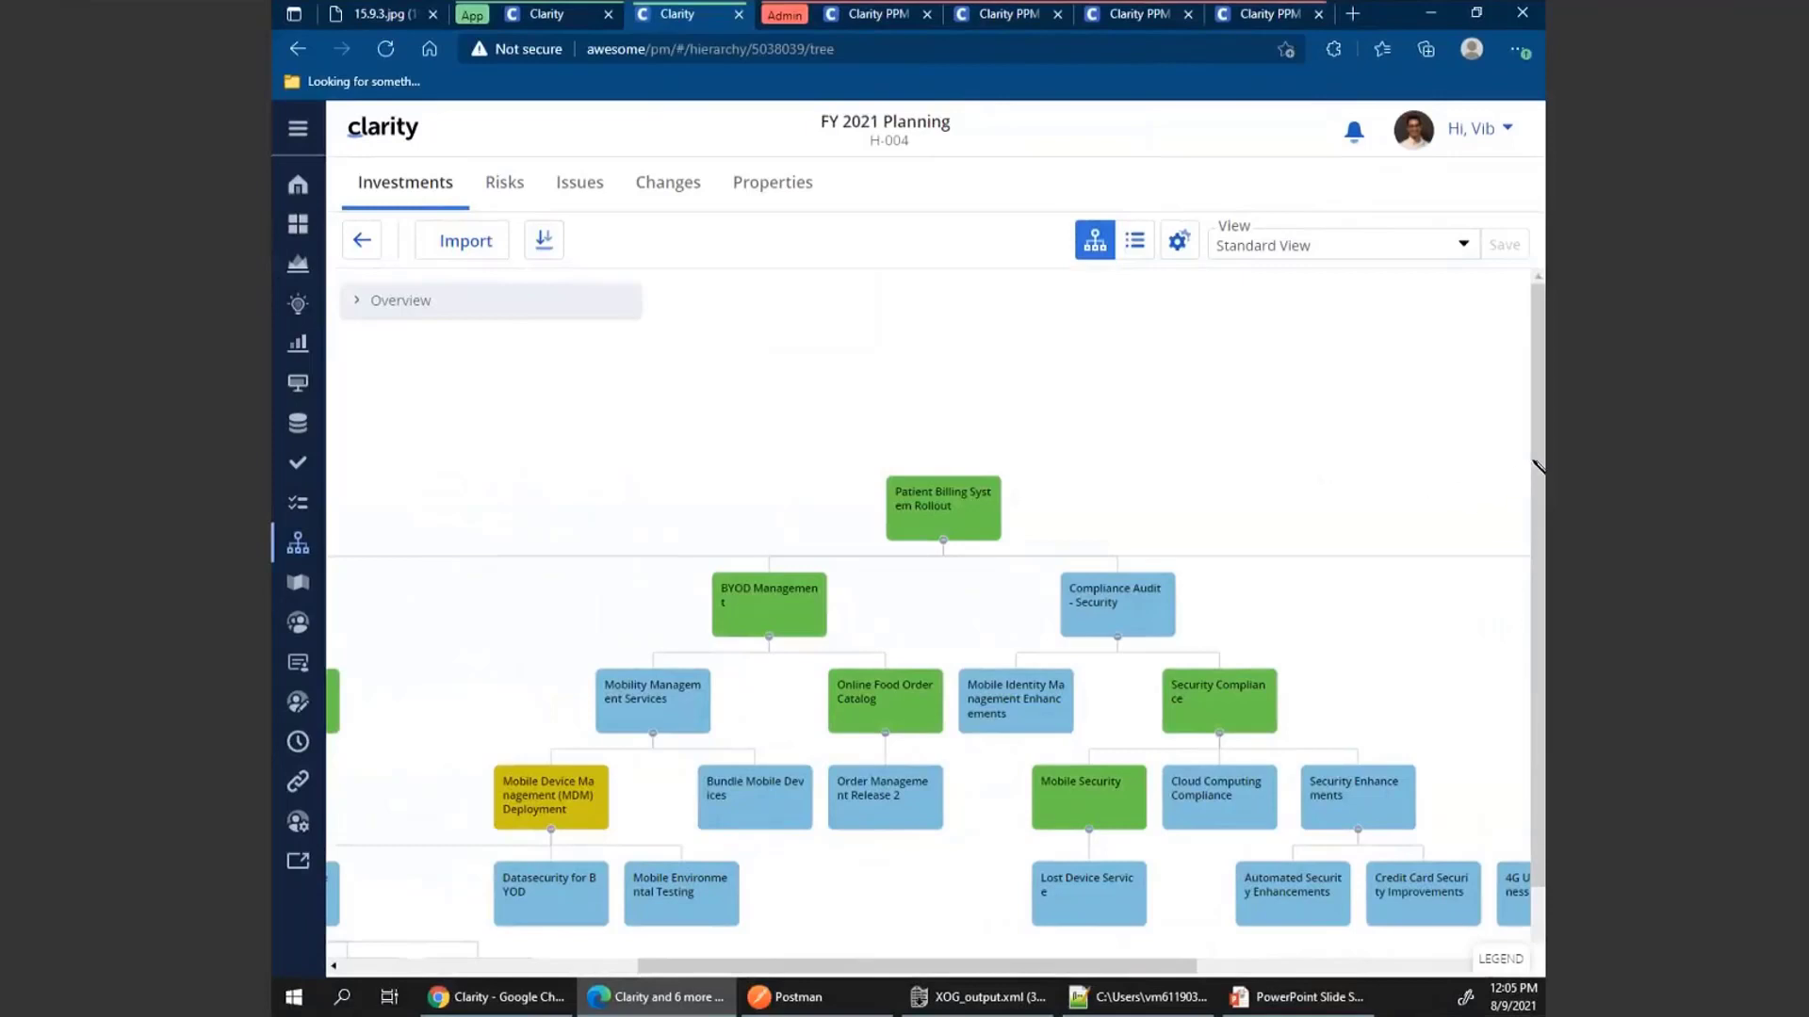
pyautogui.moveTo(1539, 476); pyautogui.dragTo(1542, 543)
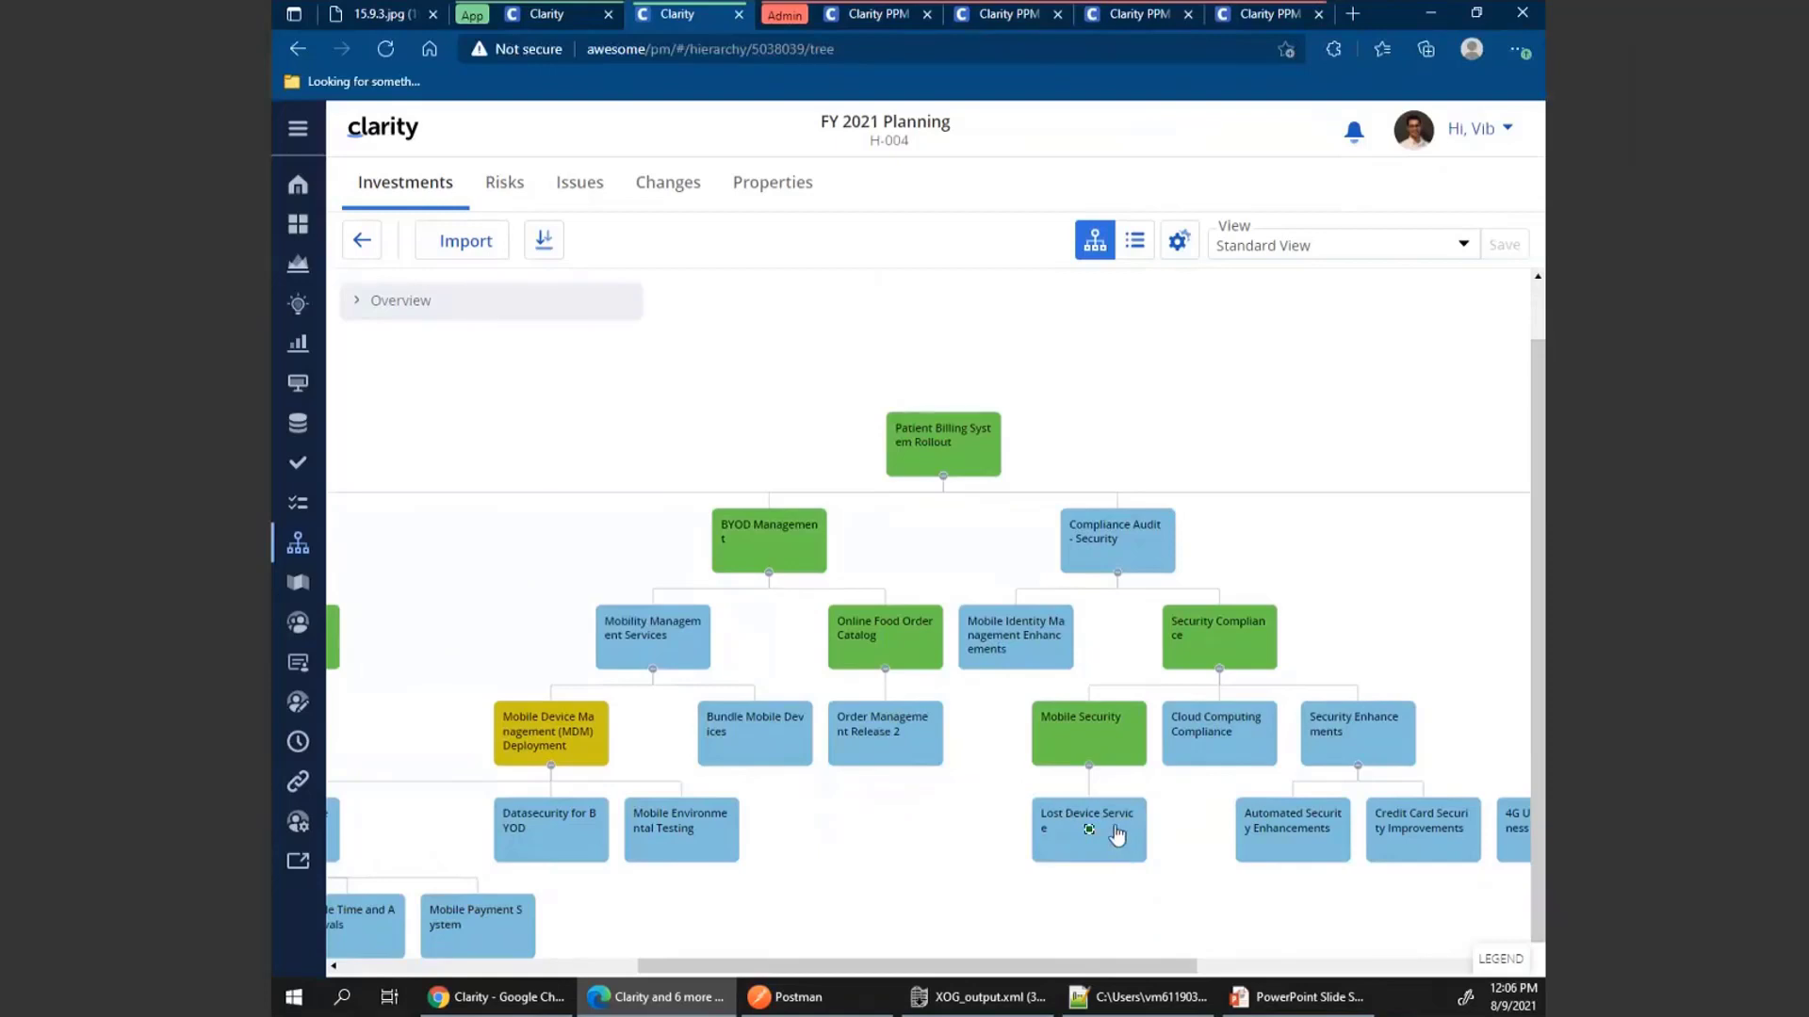
pyautogui.moveTo(1089, 829); pyautogui.dragTo(878, 757)
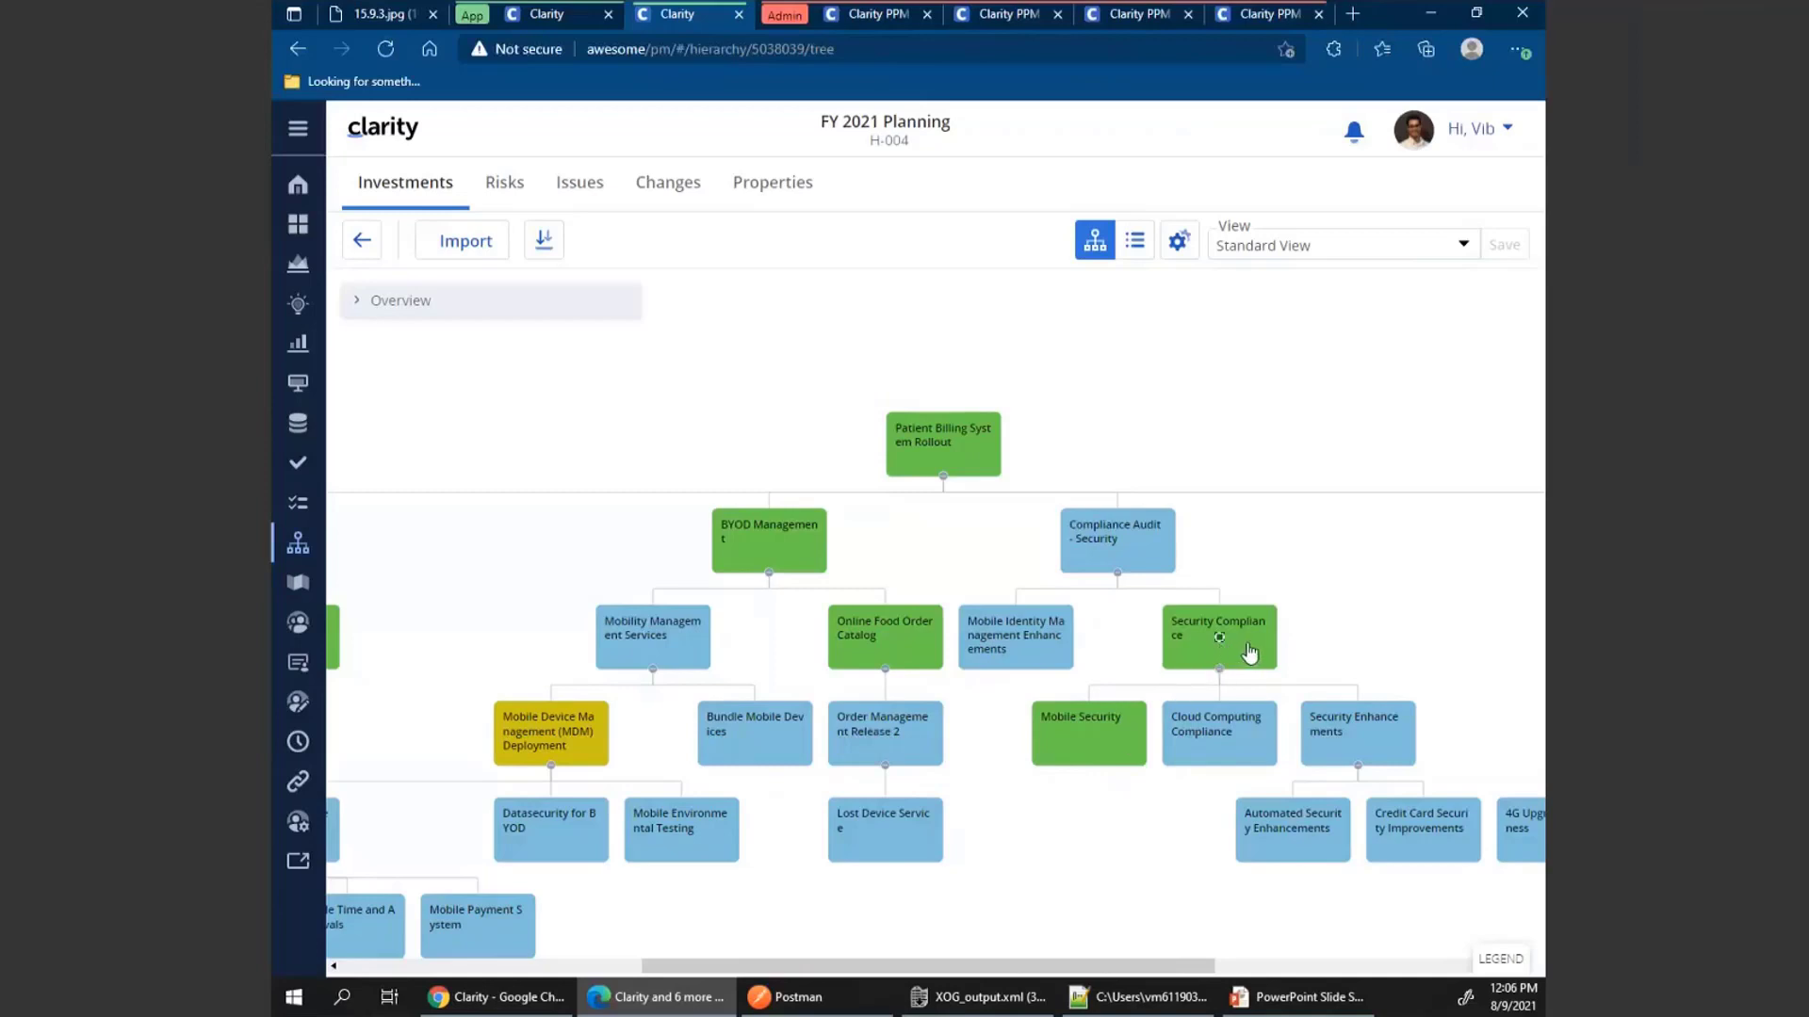
# Import the Cloud Computing Enhancements 2 project as a child of Mobile Identity Management Enhancements
pyautogui.rightClick(1037, 650)
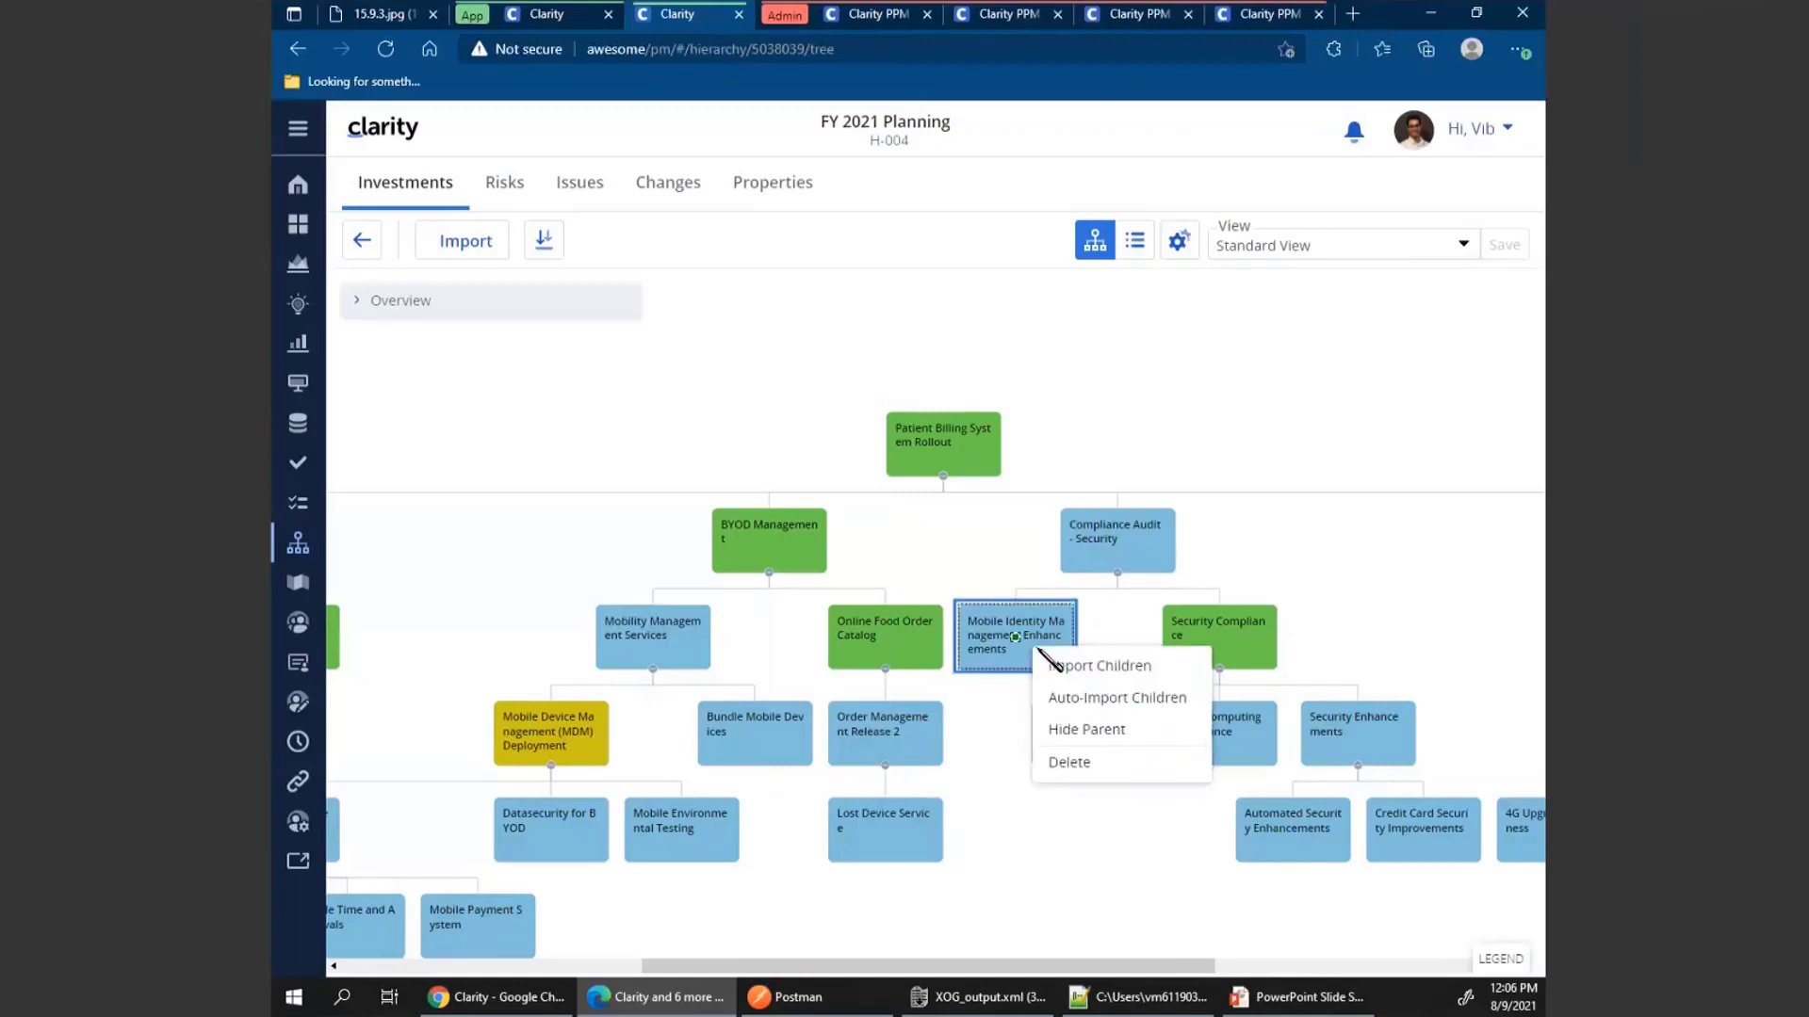
pyautogui.click(1127, 672)
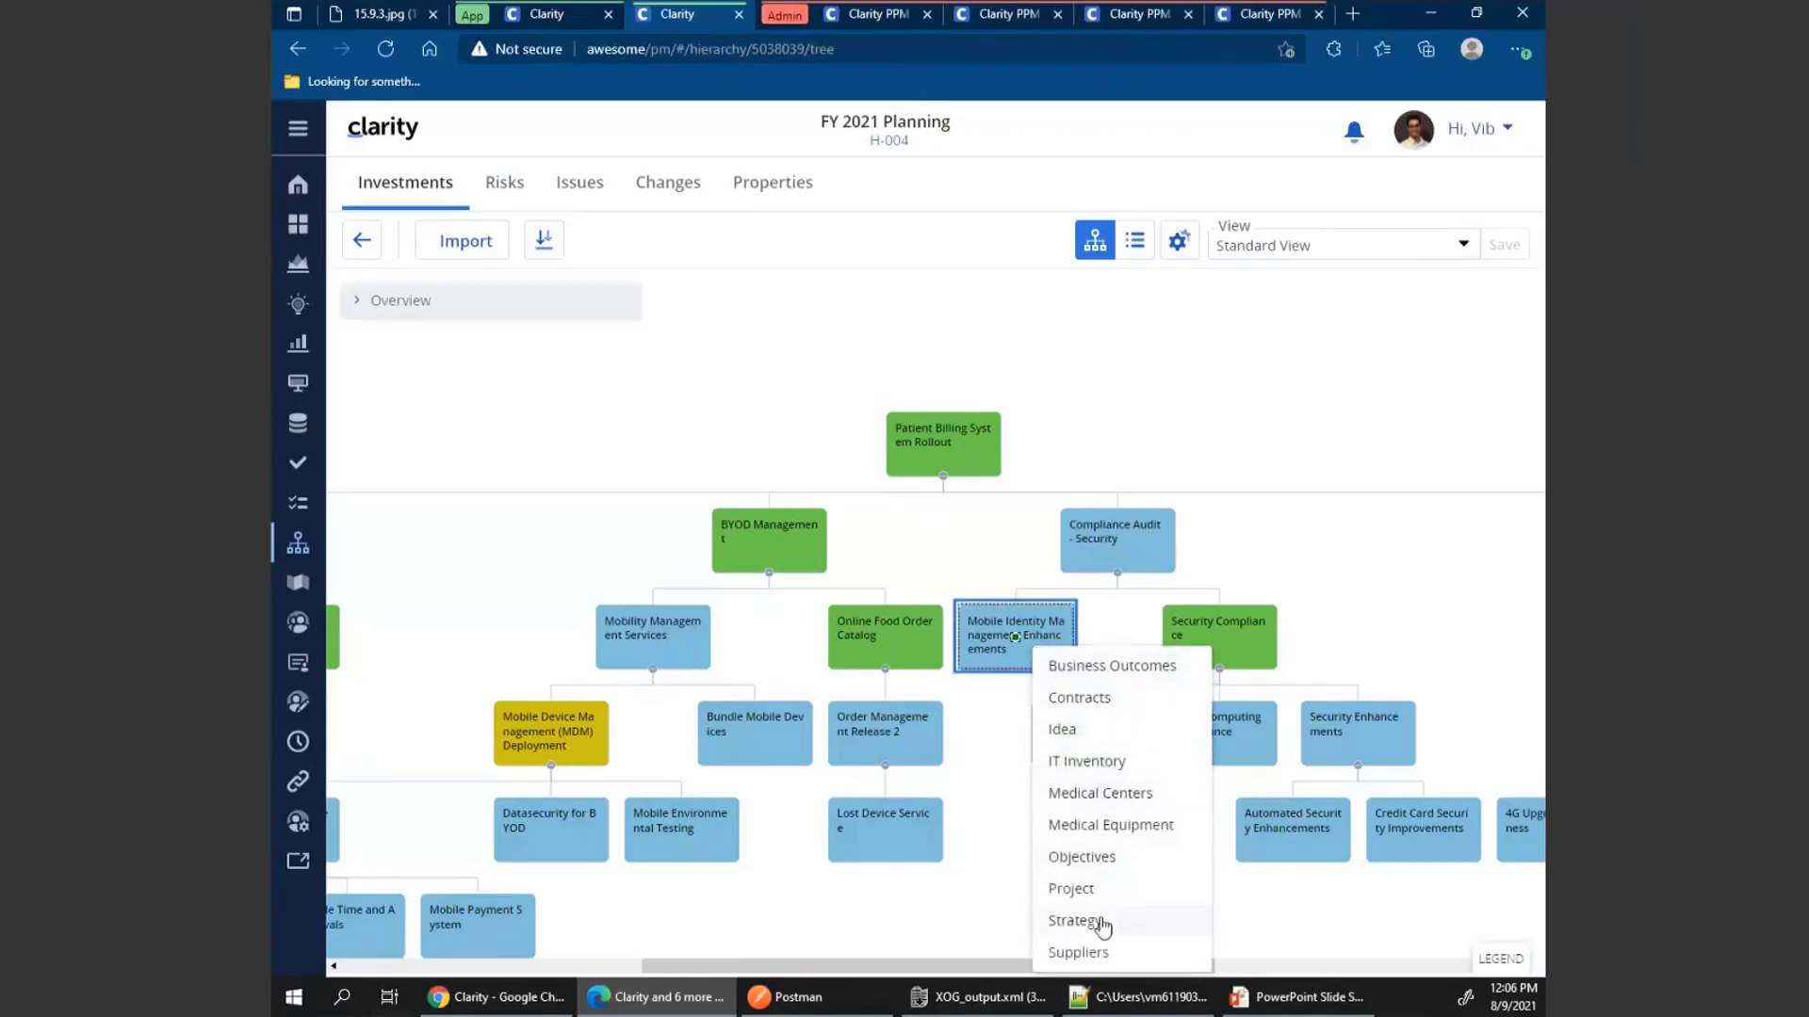
pyautogui.click(1070, 889)
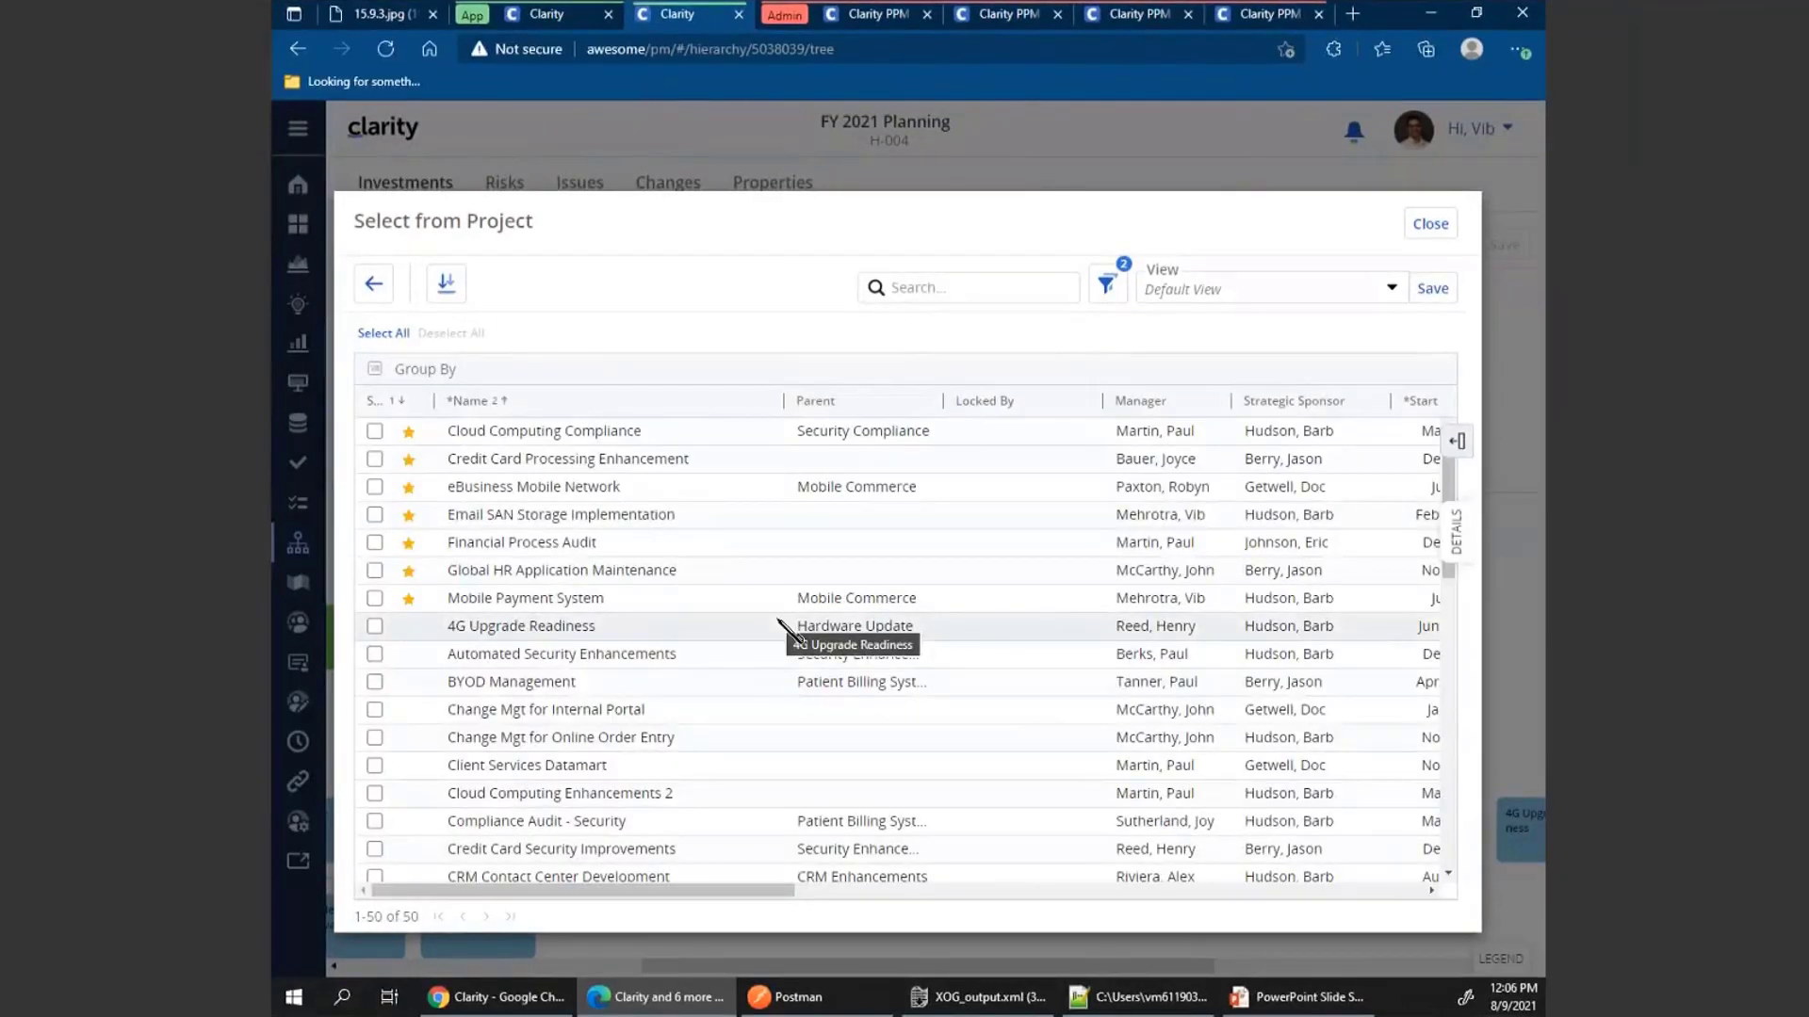
pyautogui.click(375, 794)
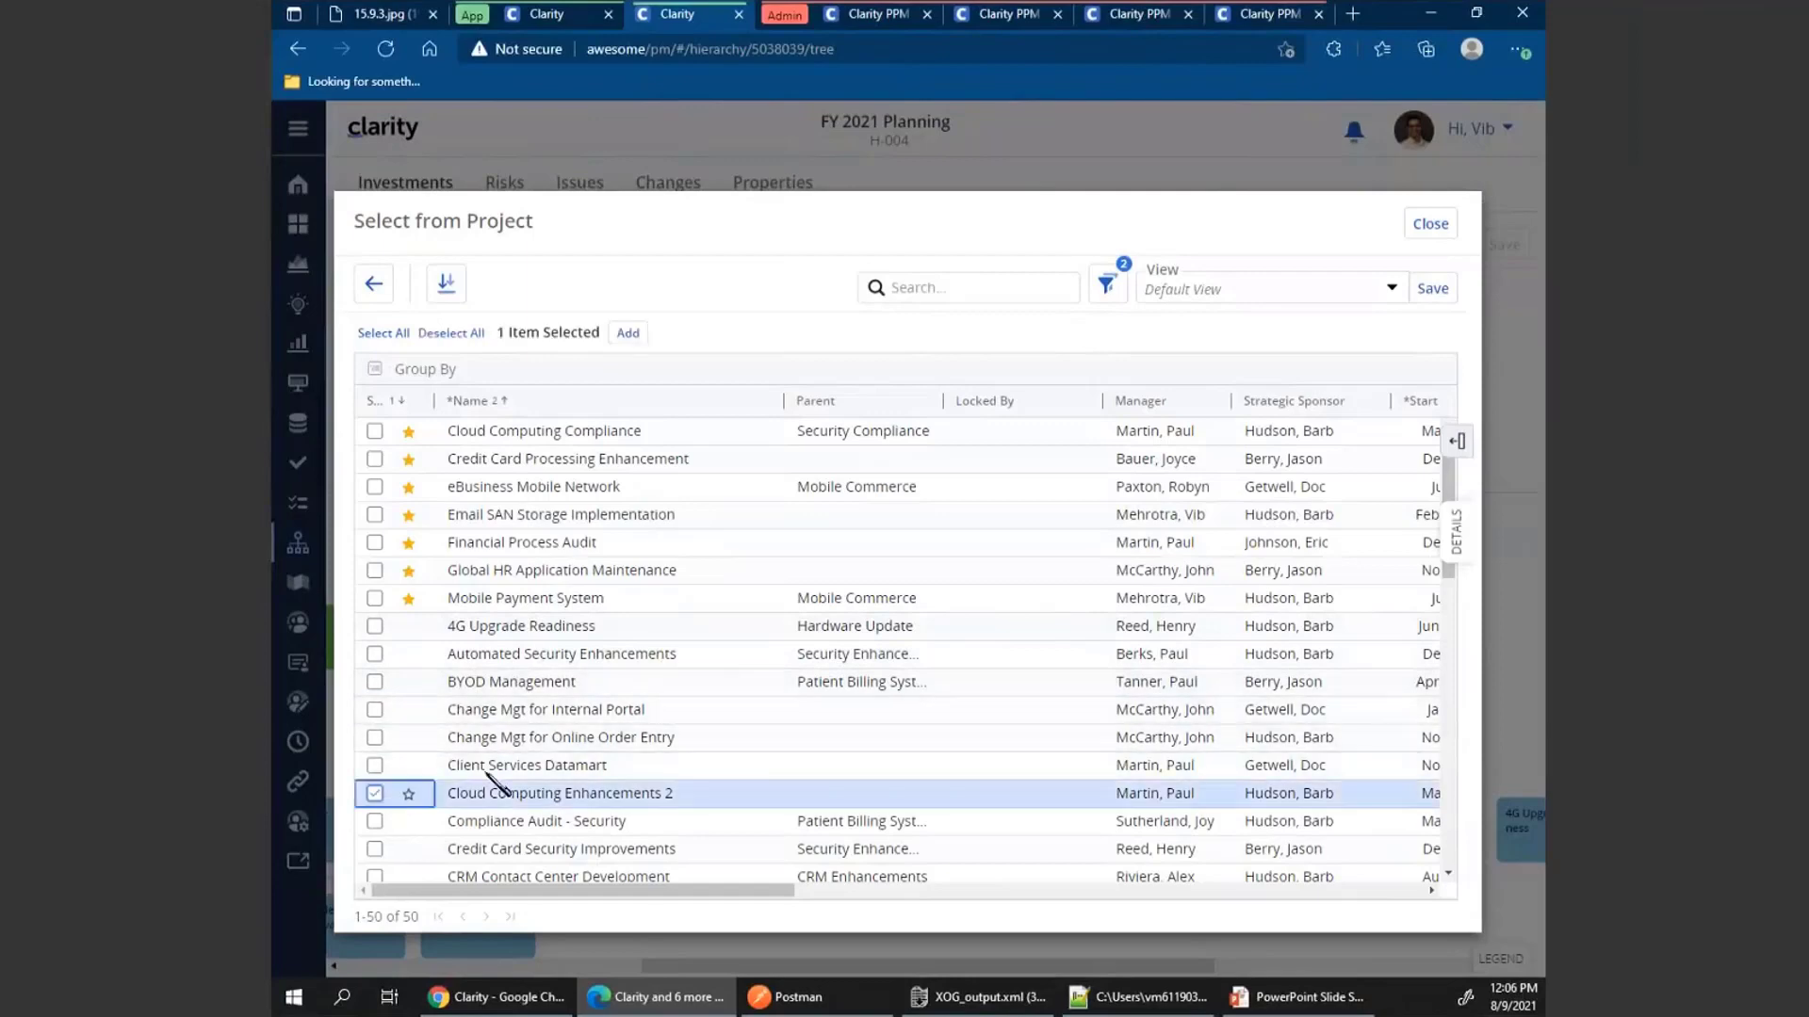
pyautogui.click(631, 337)
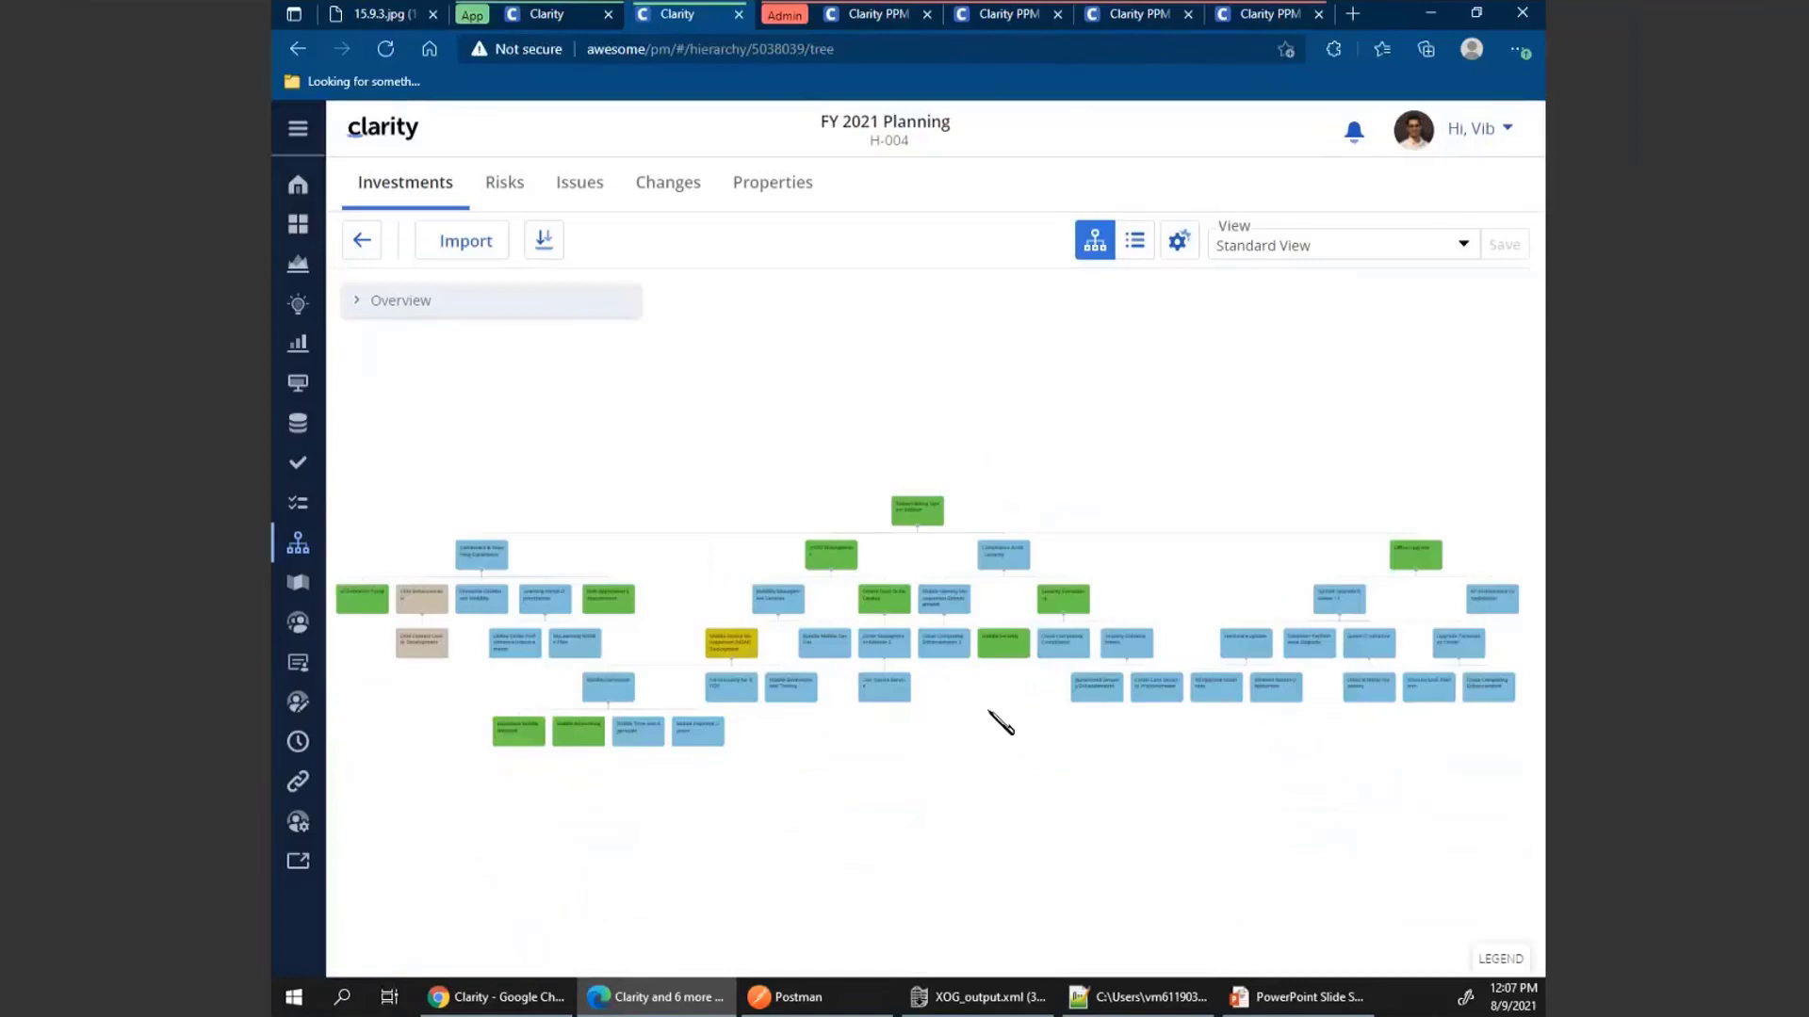
# Delete all the investments beneath Compliance Audit - Security from the hierarchy together
pyautogui.scroll(5, 999, 722)
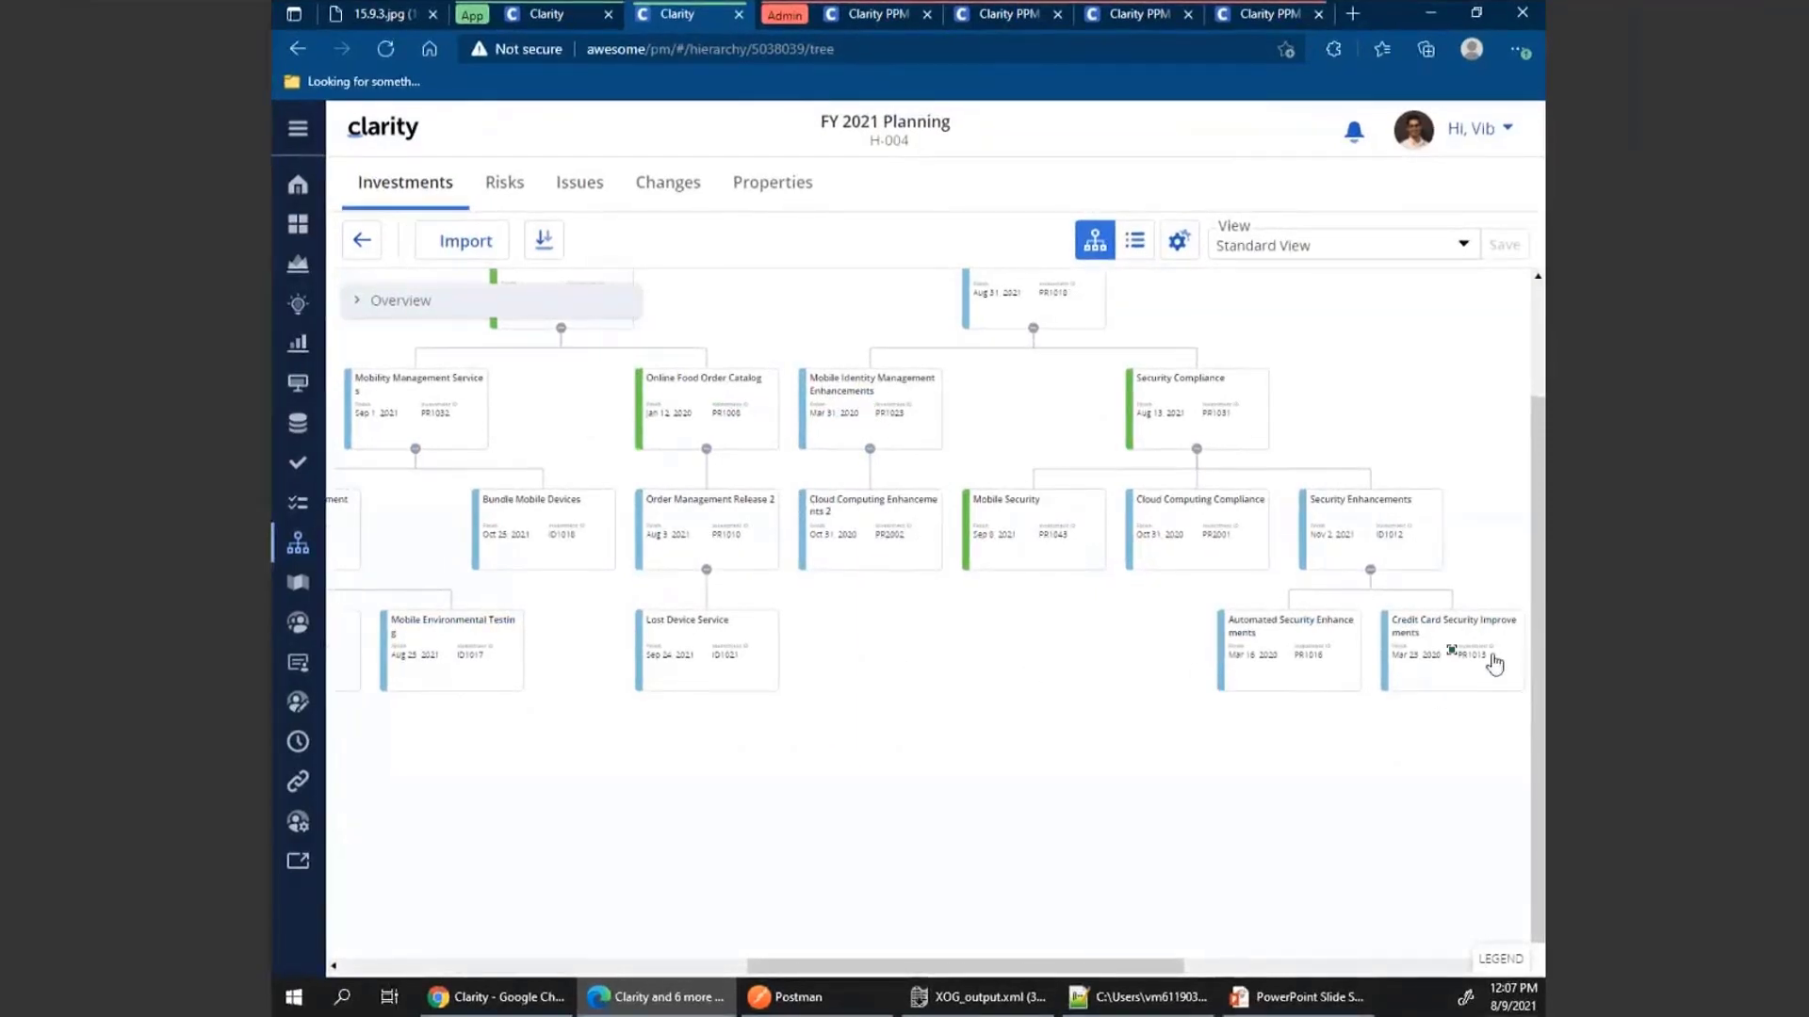
pyautogui.scroll(3, 686, 558)
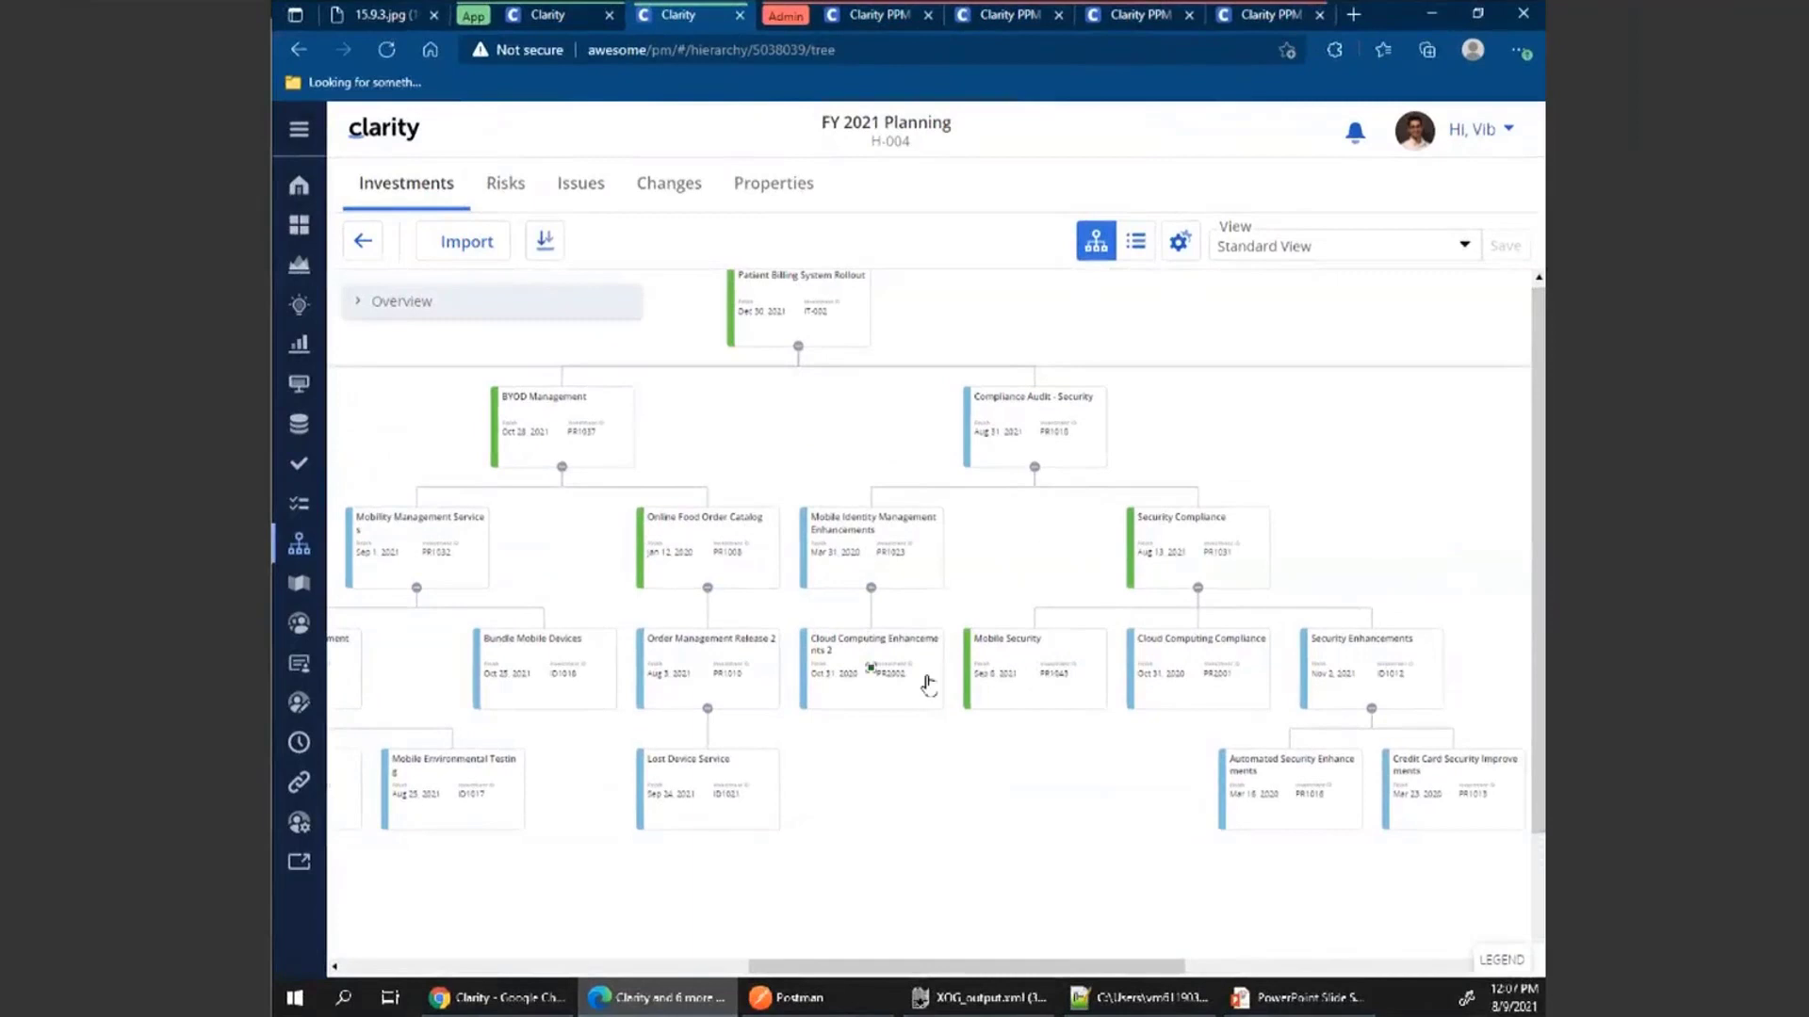
pyautogui.moveTo(883, 966); pyautogui.dragTo(928, 970)
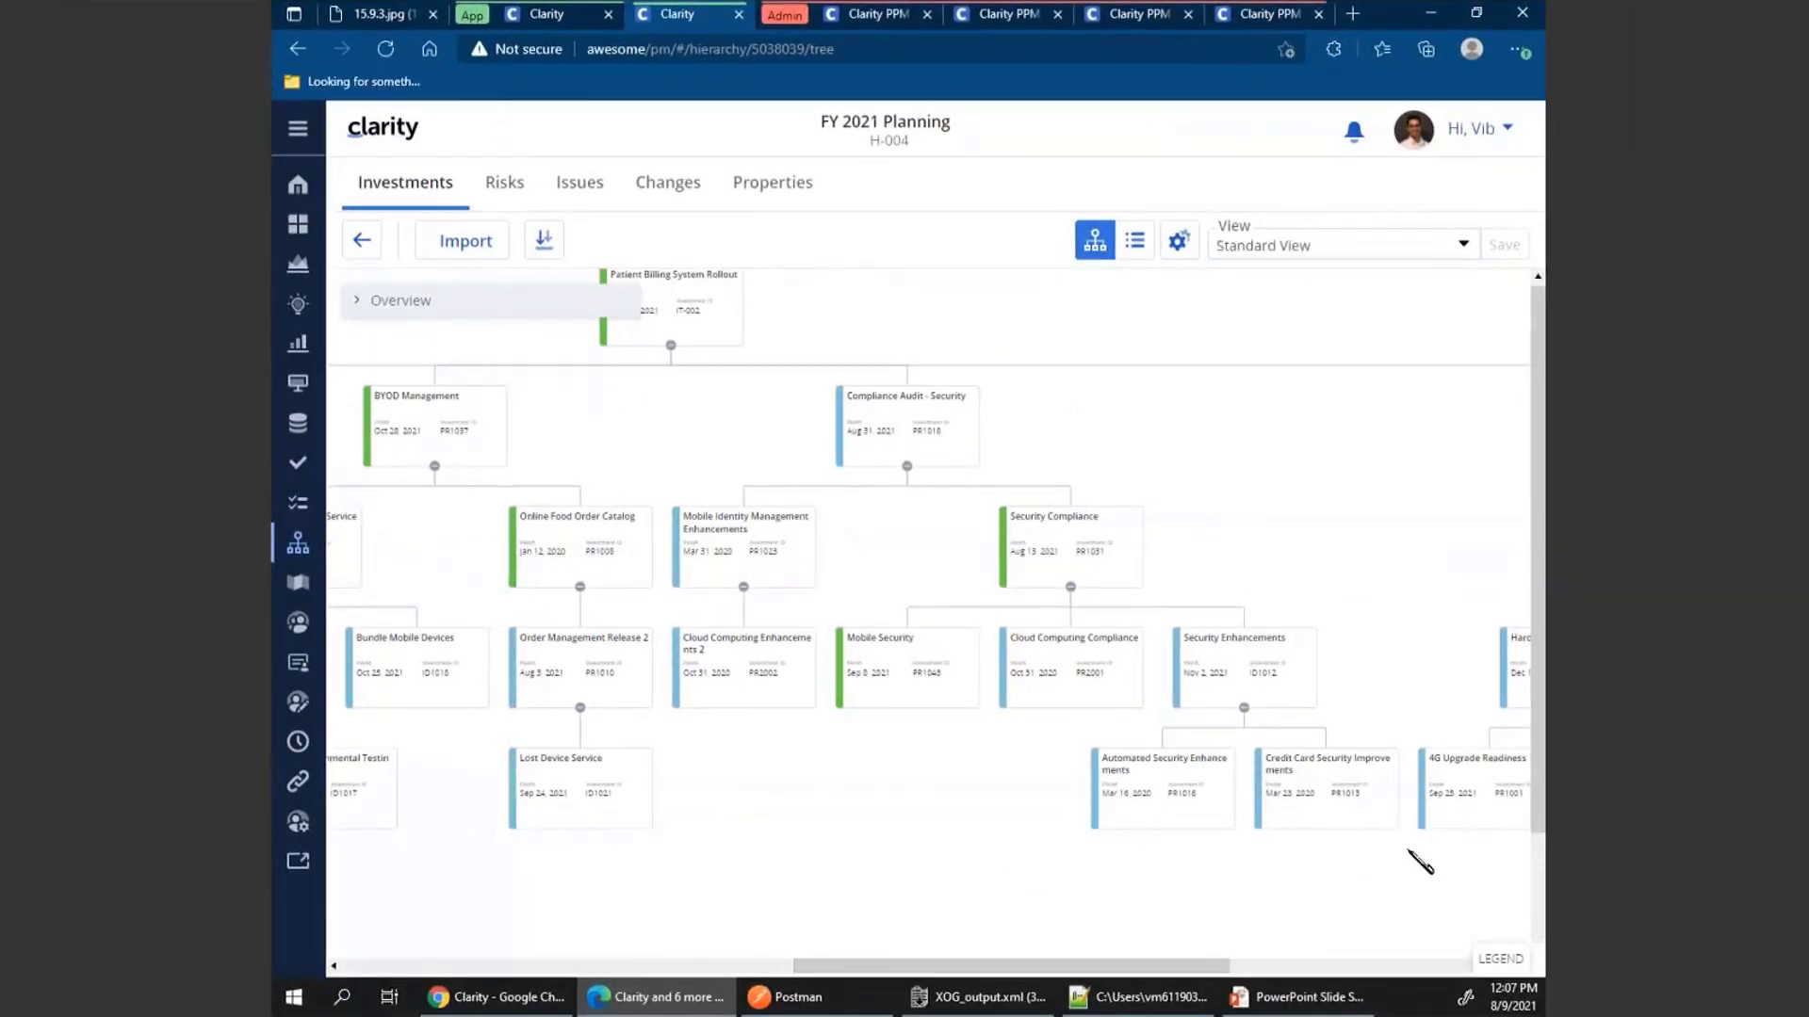
pyautogui.moveTo(1409, 850); pyautogui.dragTo(670, 487)
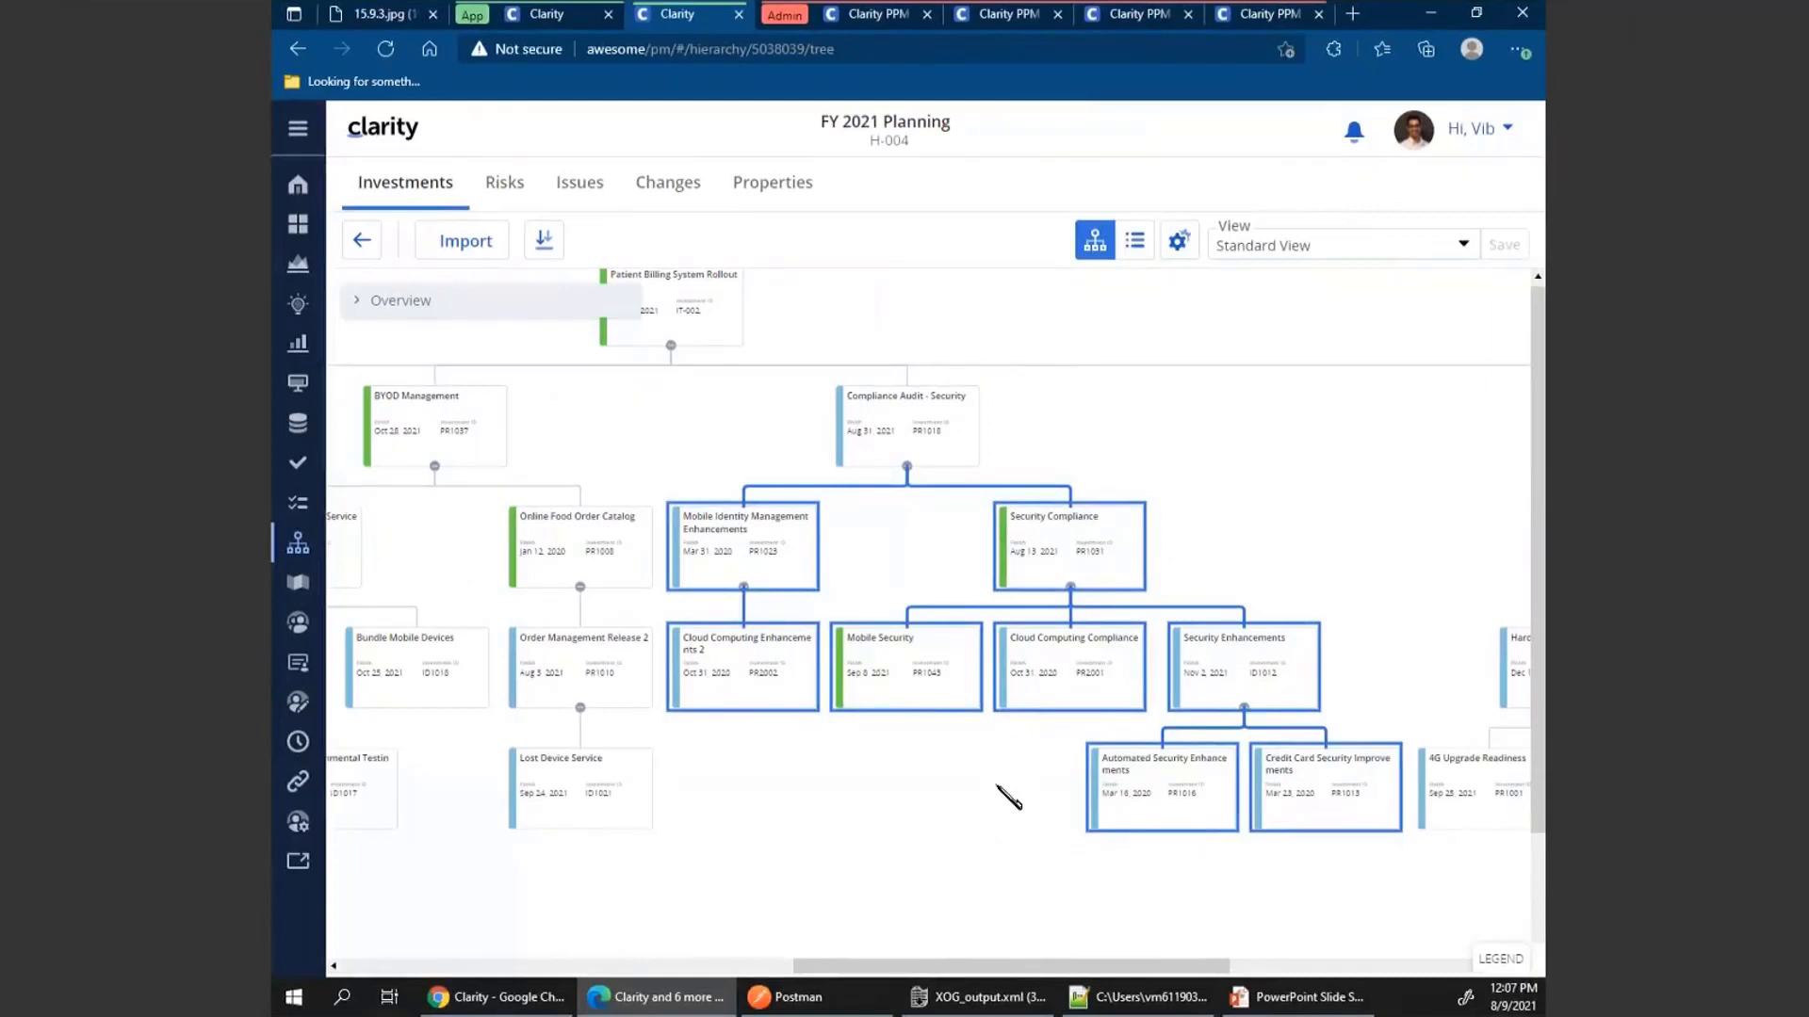
pyautogui.press('Delete')
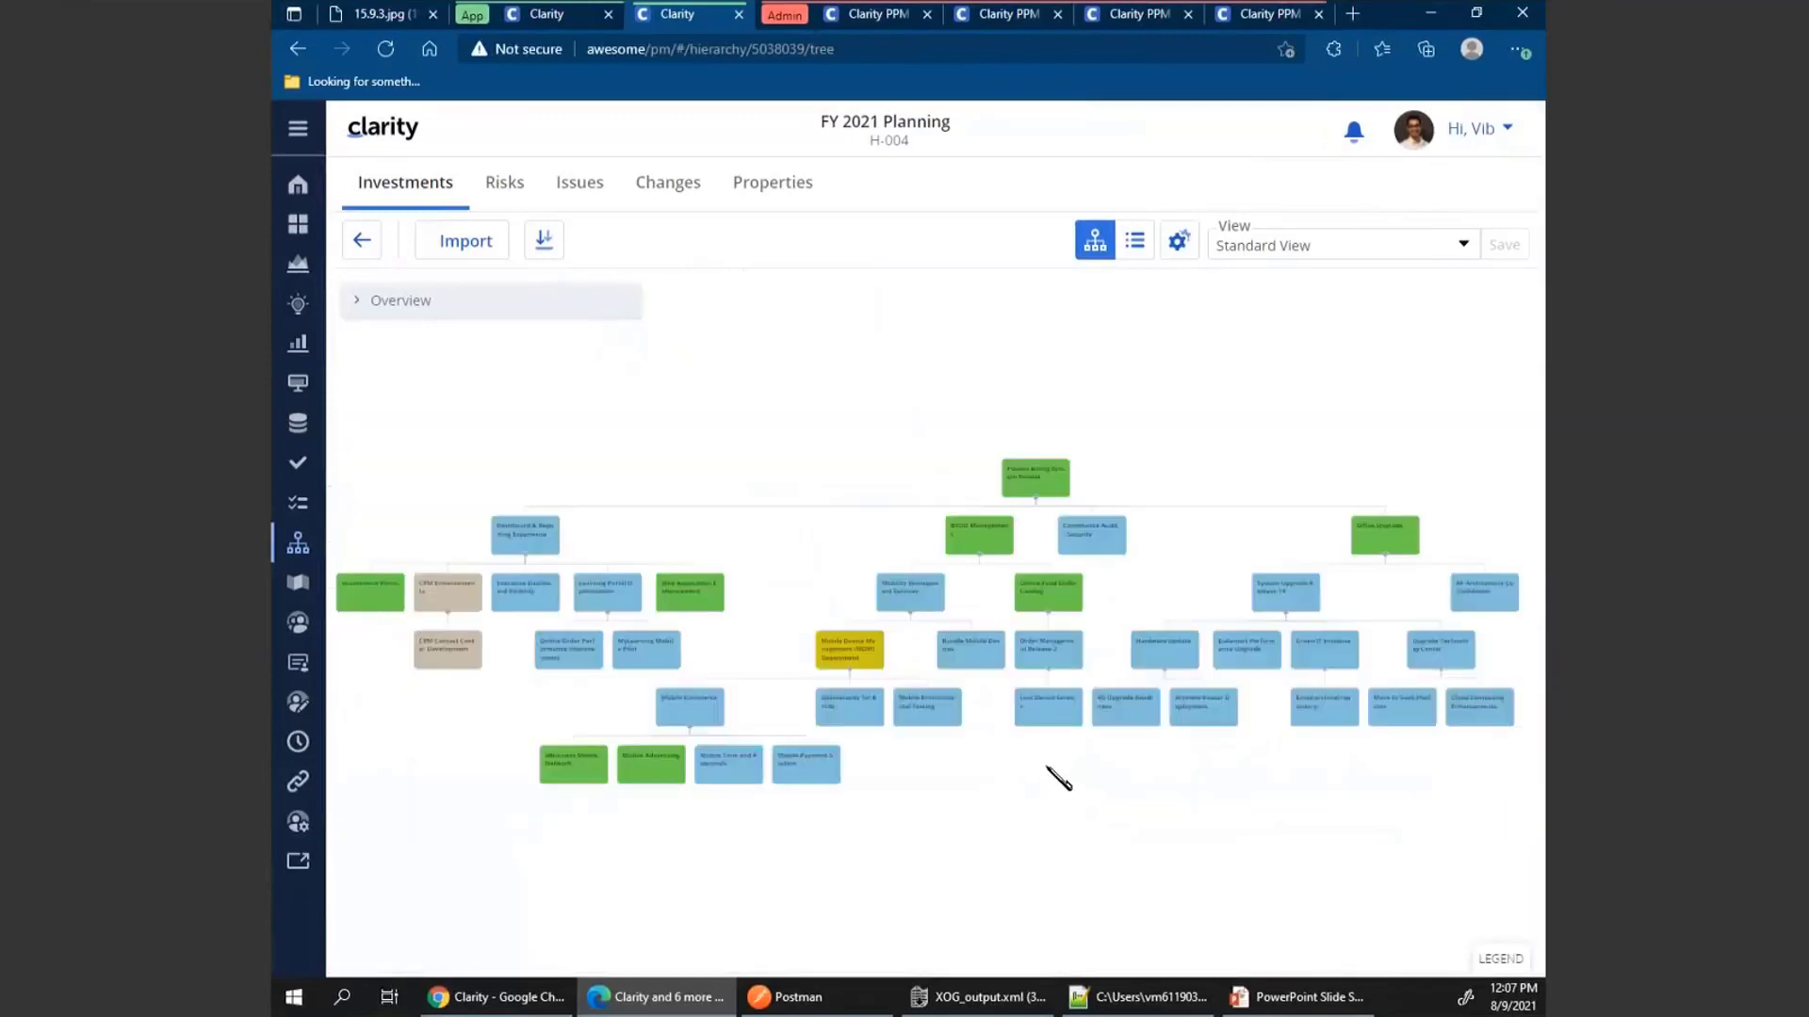
# Auto-import the children of Compliance Audit - Security
pyautogui.scroll(5, 1060, 773)
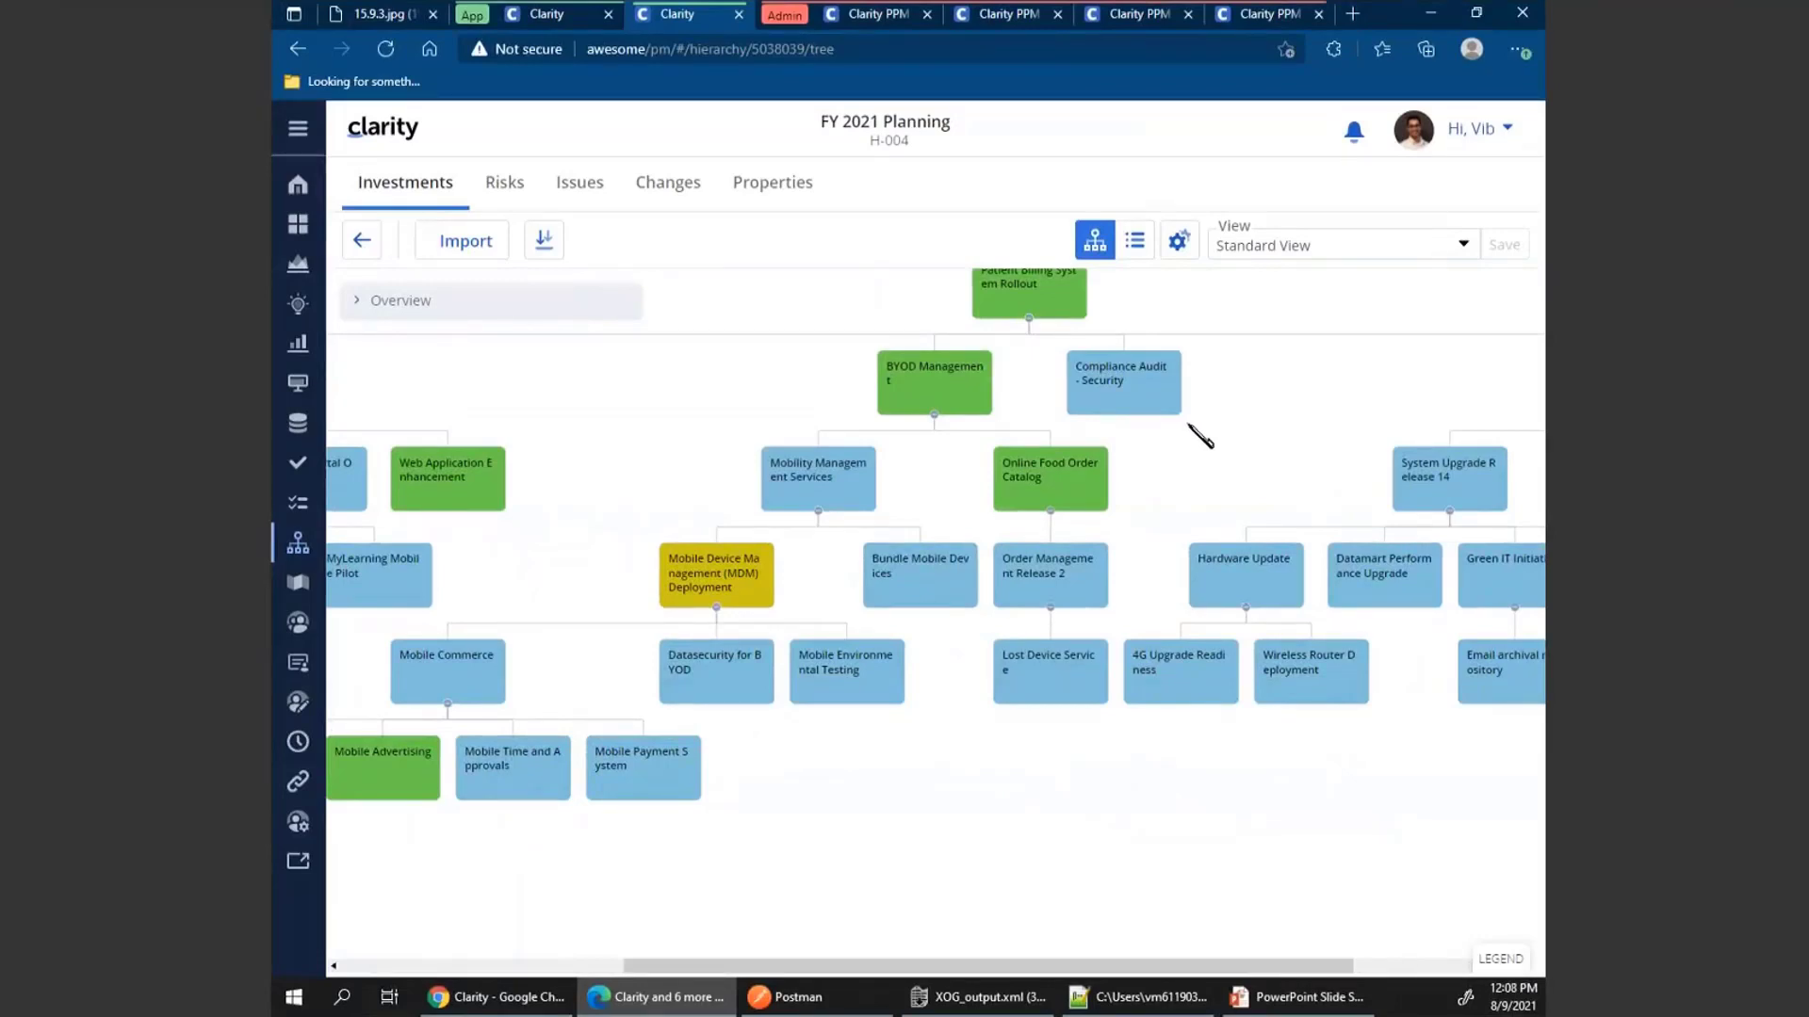
pyautogui.rightClick(1140, 403)
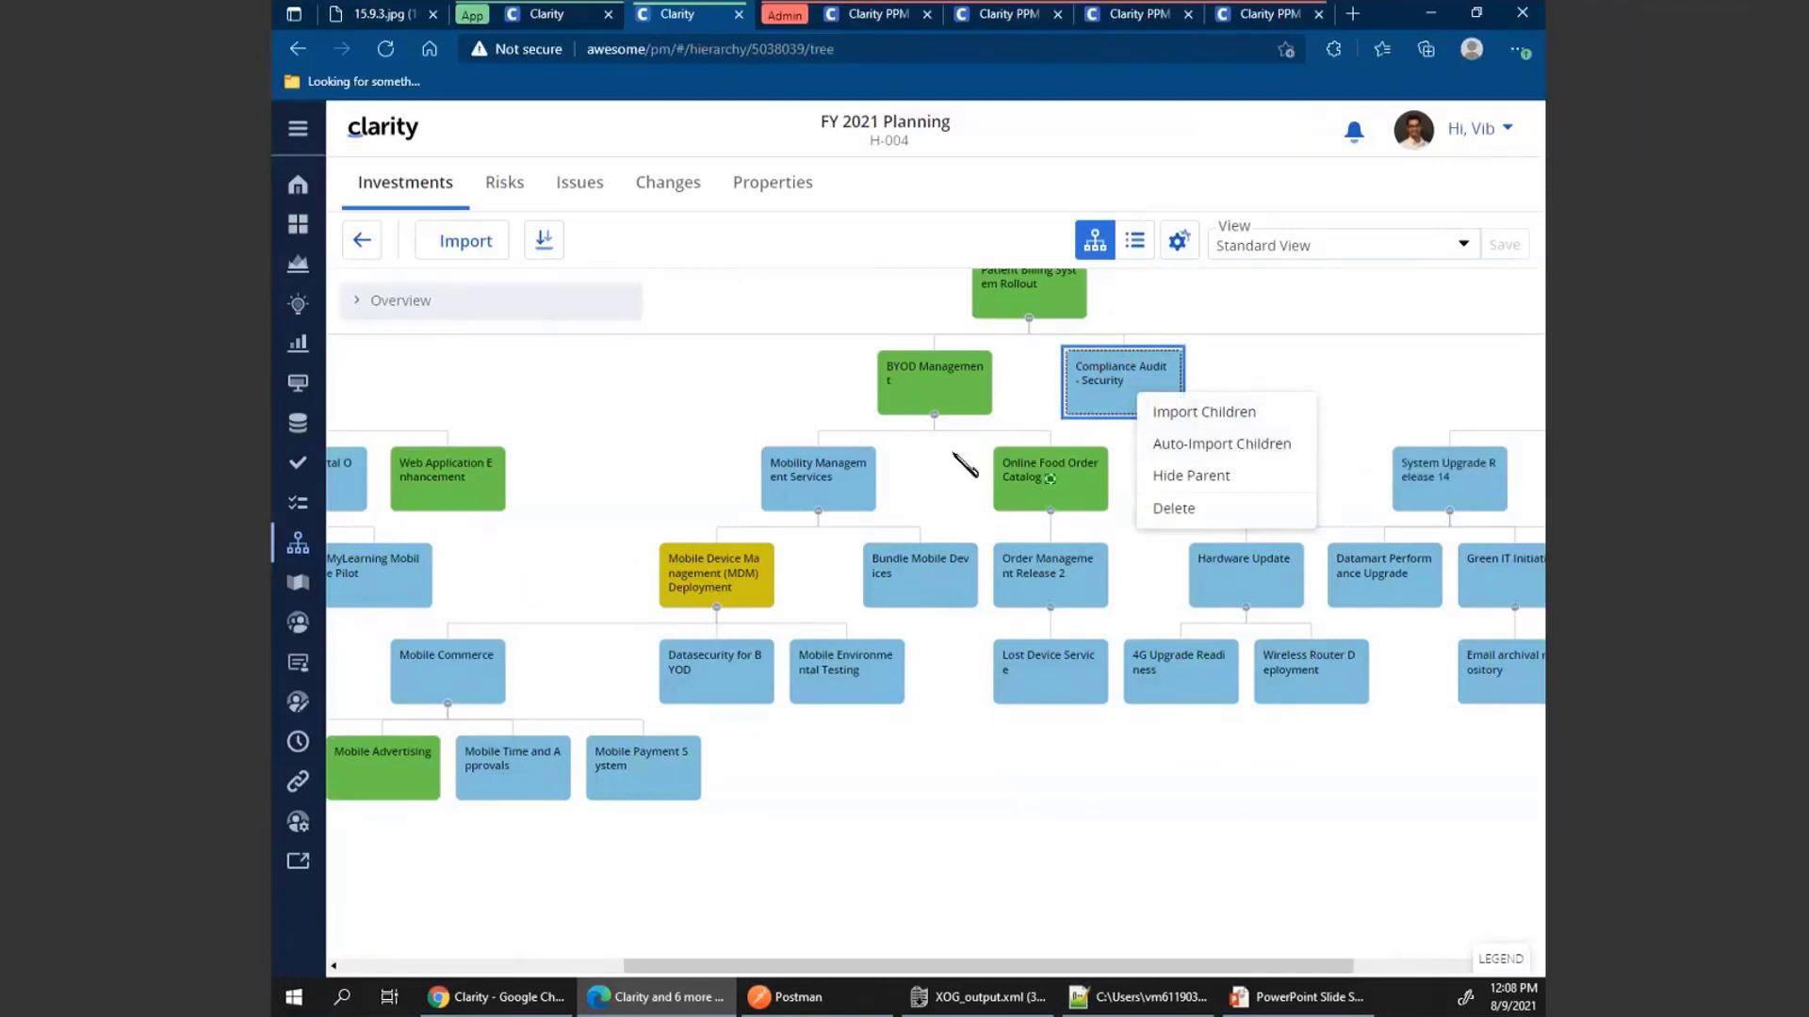
pyautogui.click(1200, 467)
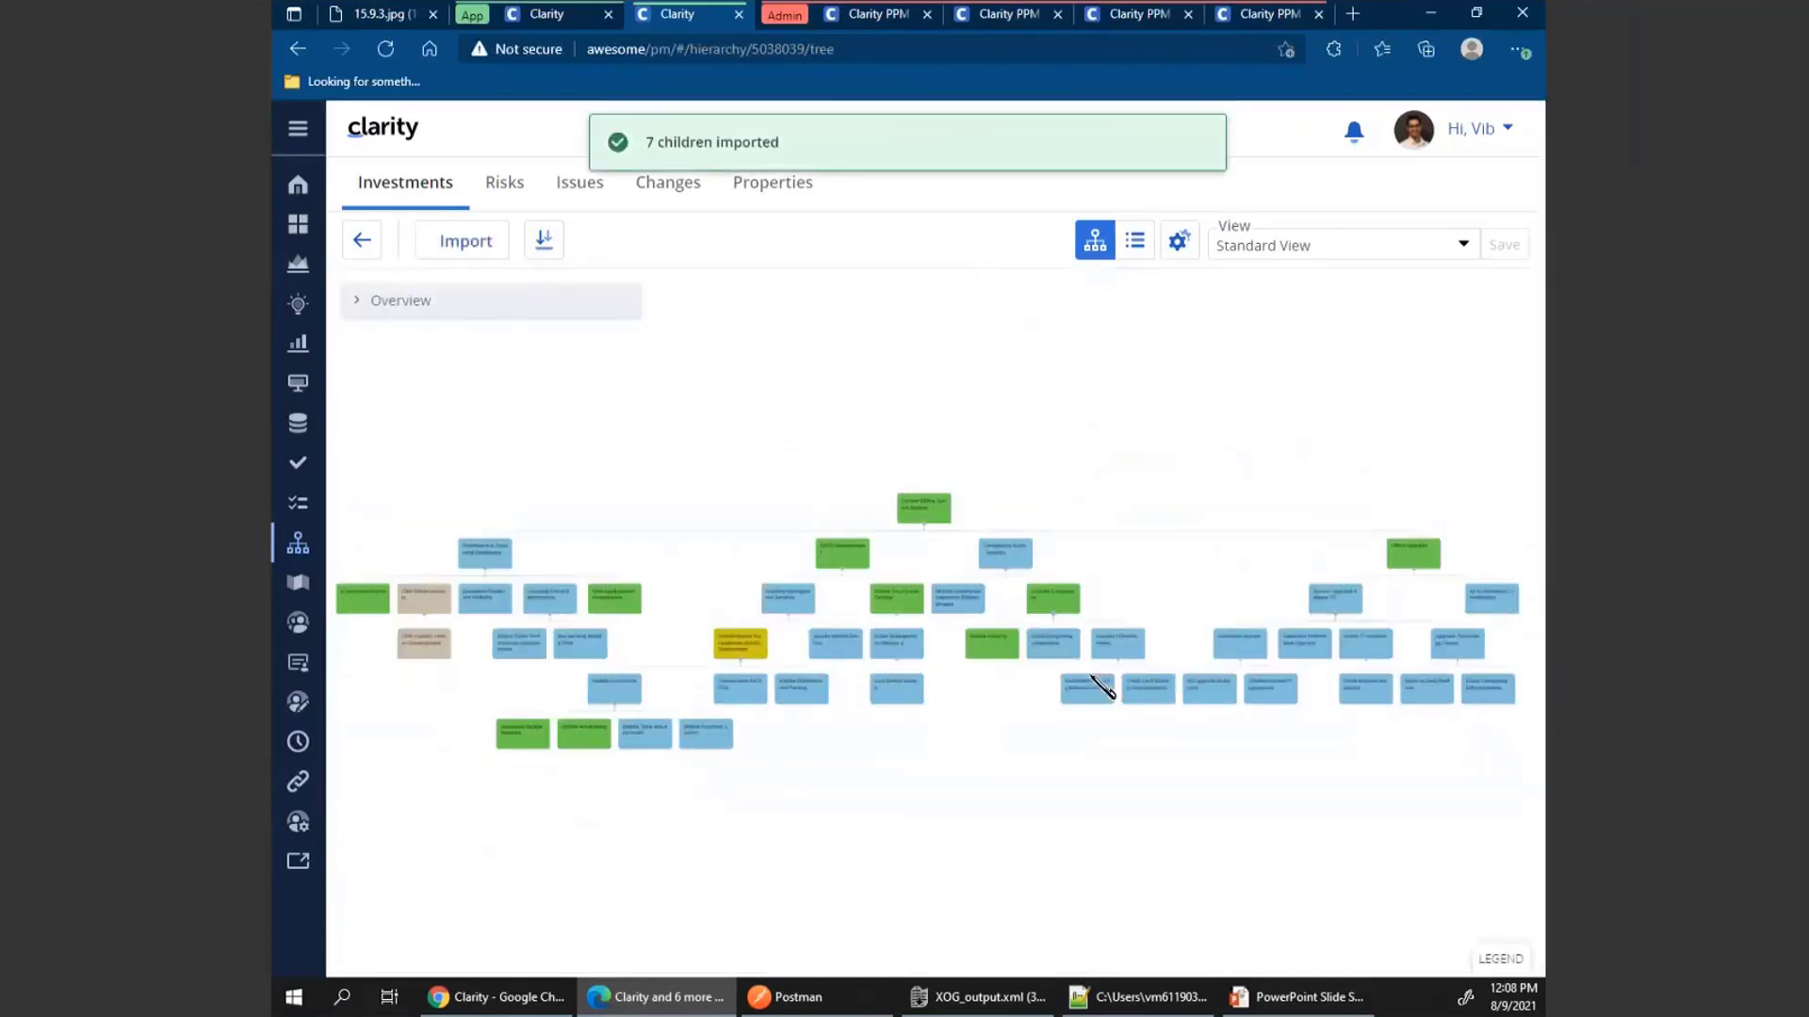
# Try to auto-import children for Lost Device Service under Order Management Release 2
pyautogui.scroll(5, 1026, 699)
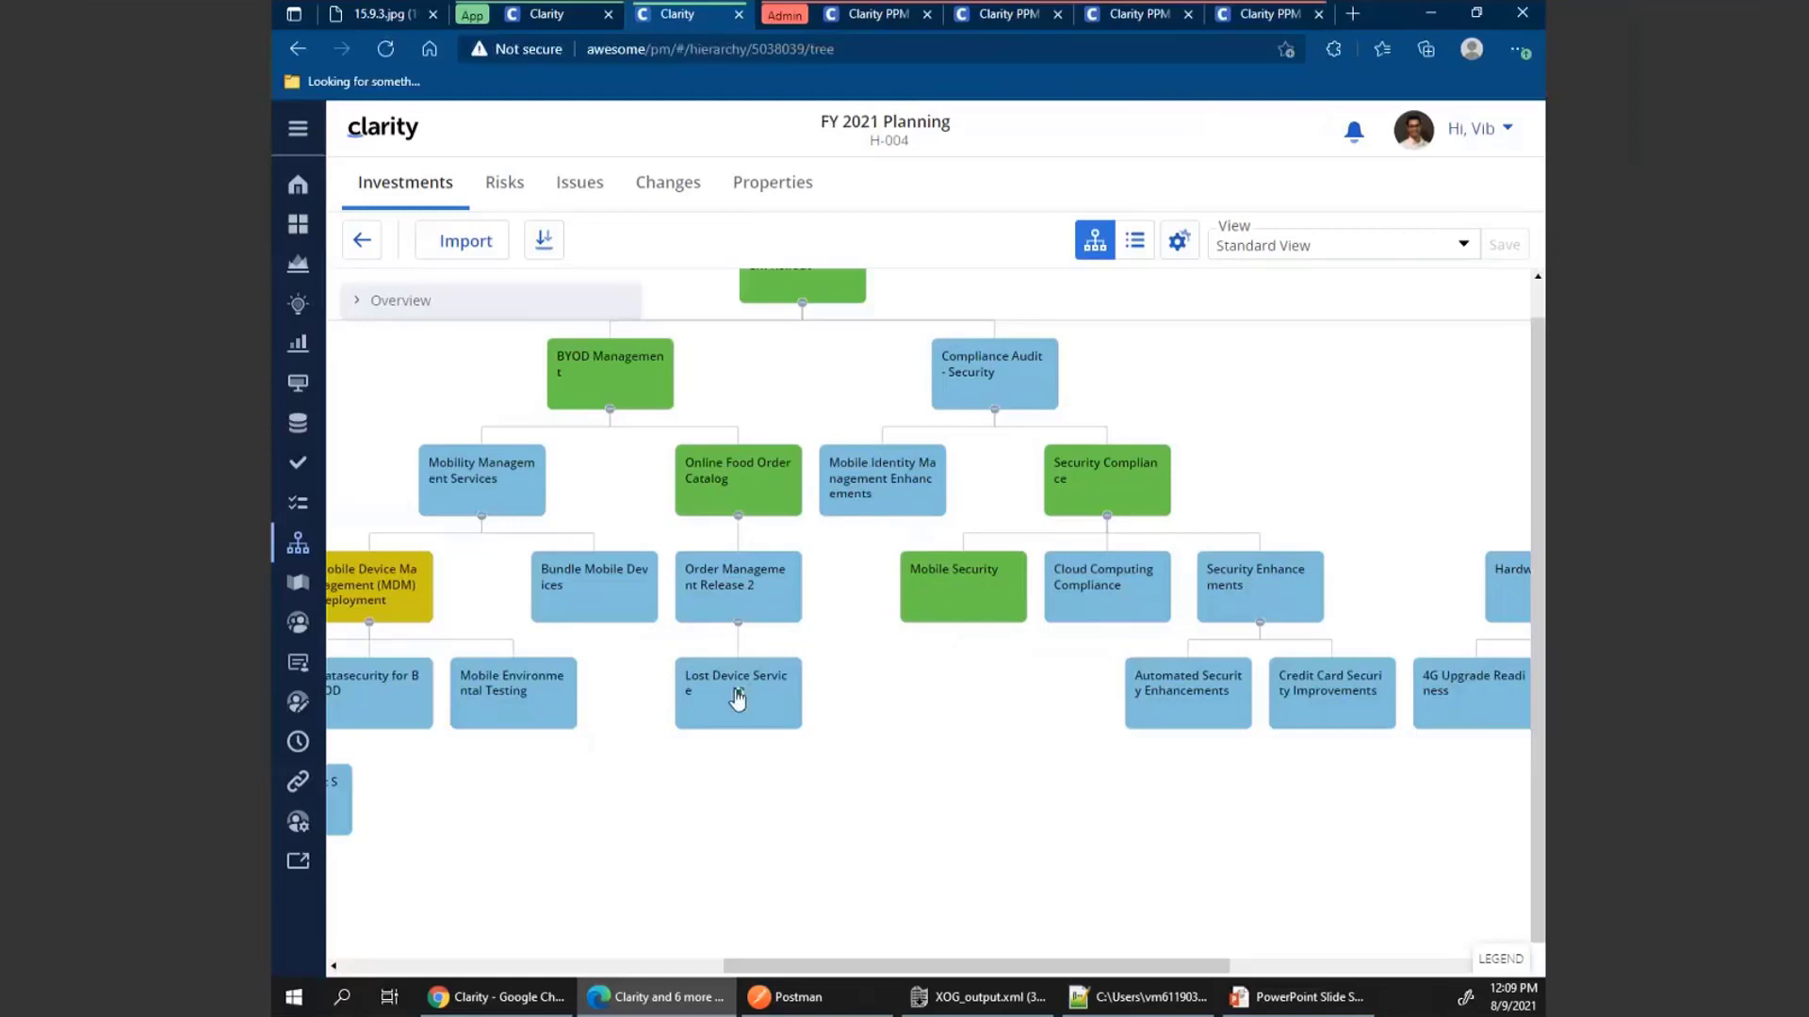
pyautogui.rightClick(768, 705)
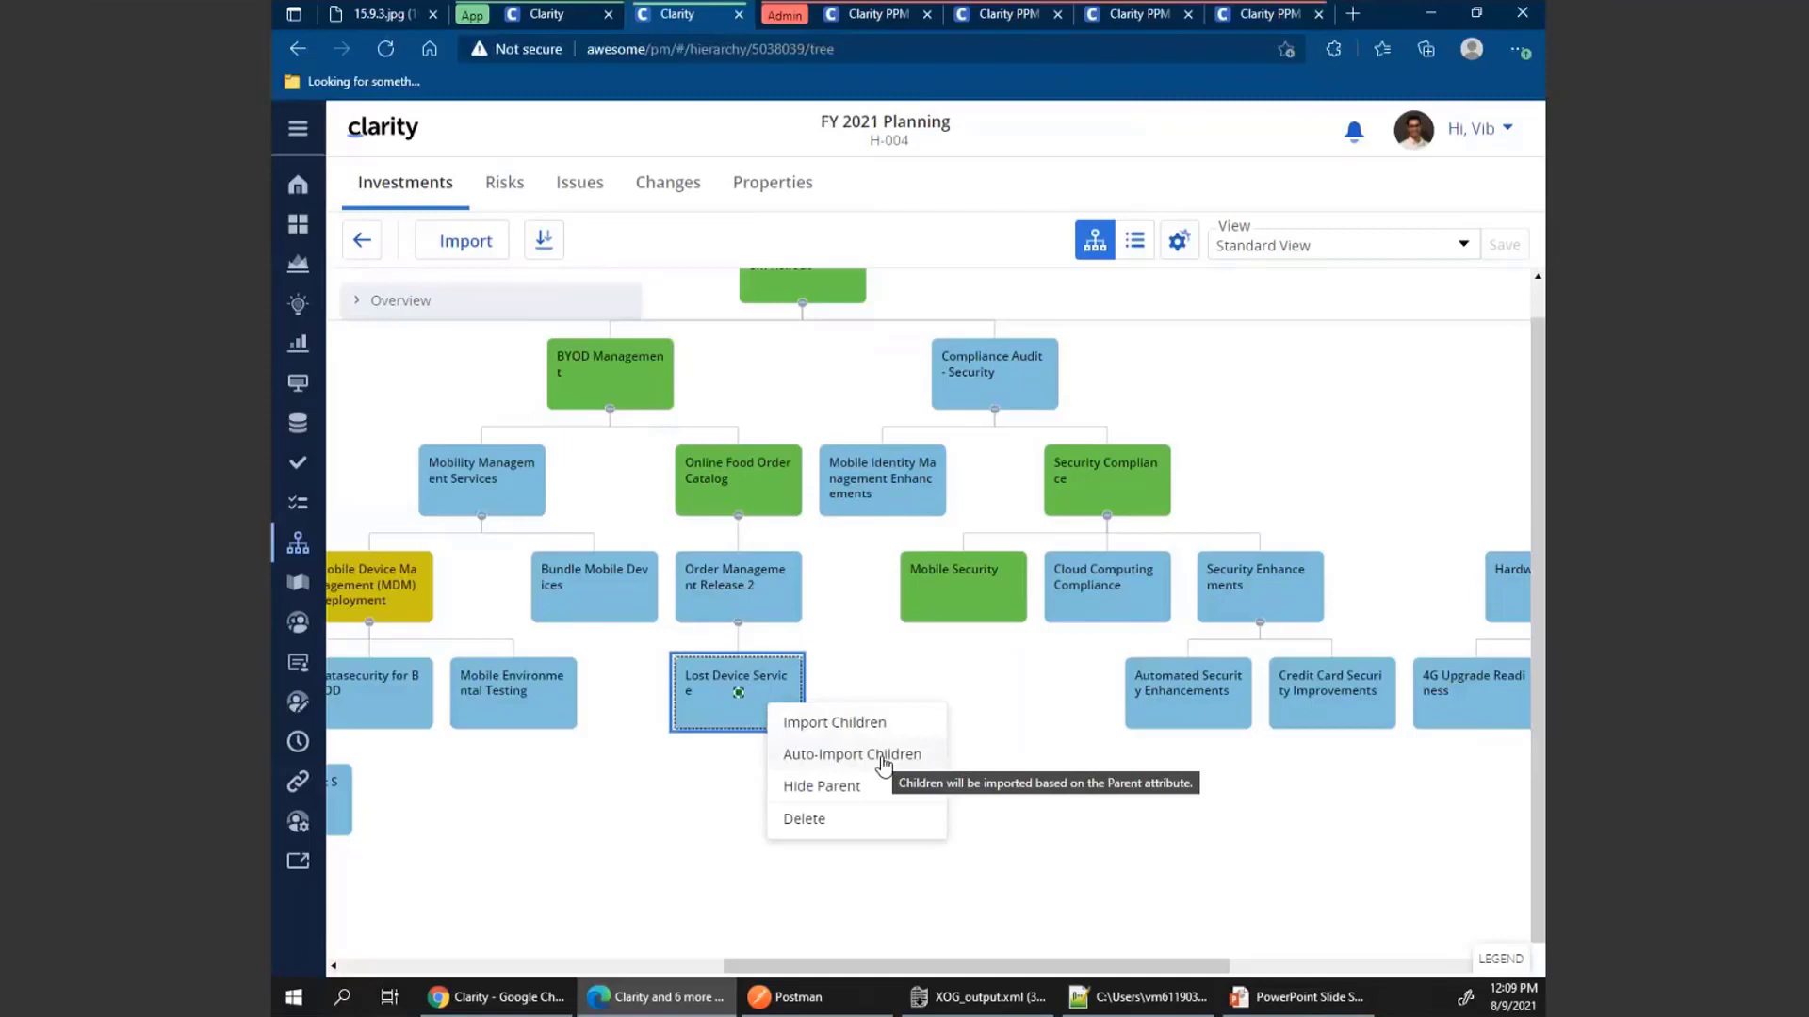
pyautogui.click(882, 763)
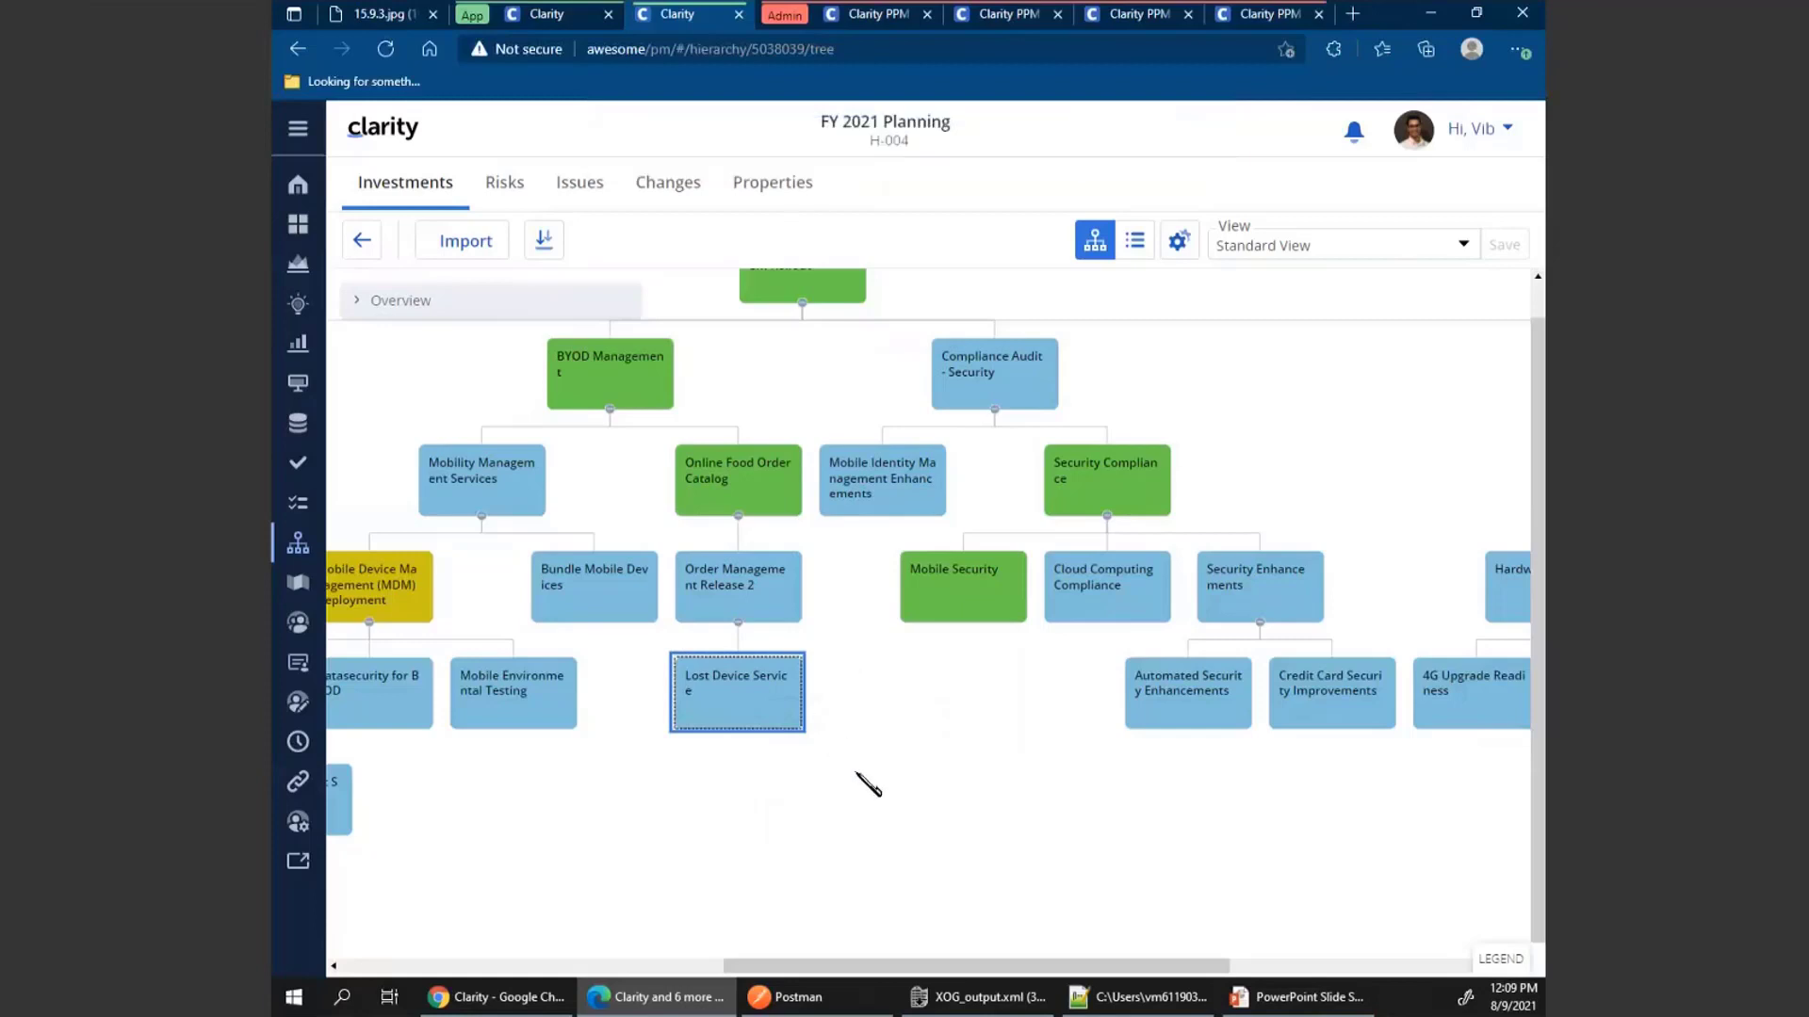
# Look at the FY 2021 Planning risks, and open the IT Rollout hierarchy in its tree layout
pyautogui.click(507, 186)
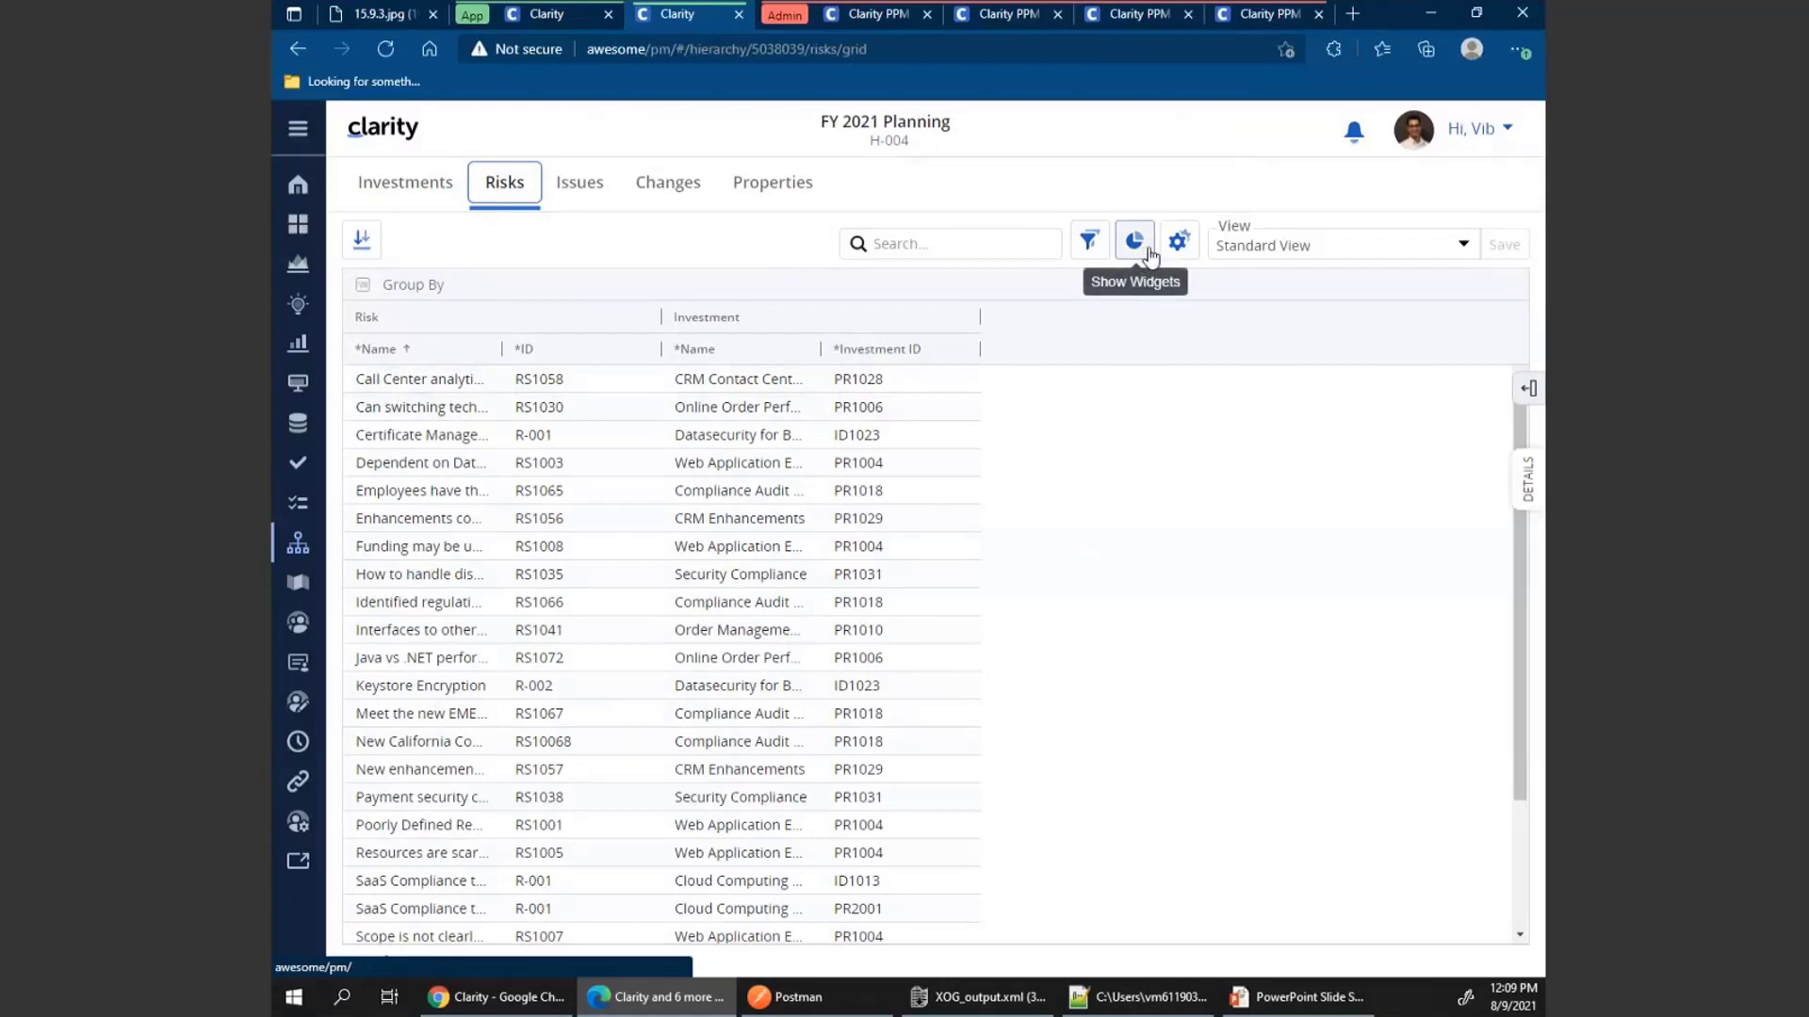
pyautogui.click(298, 552)
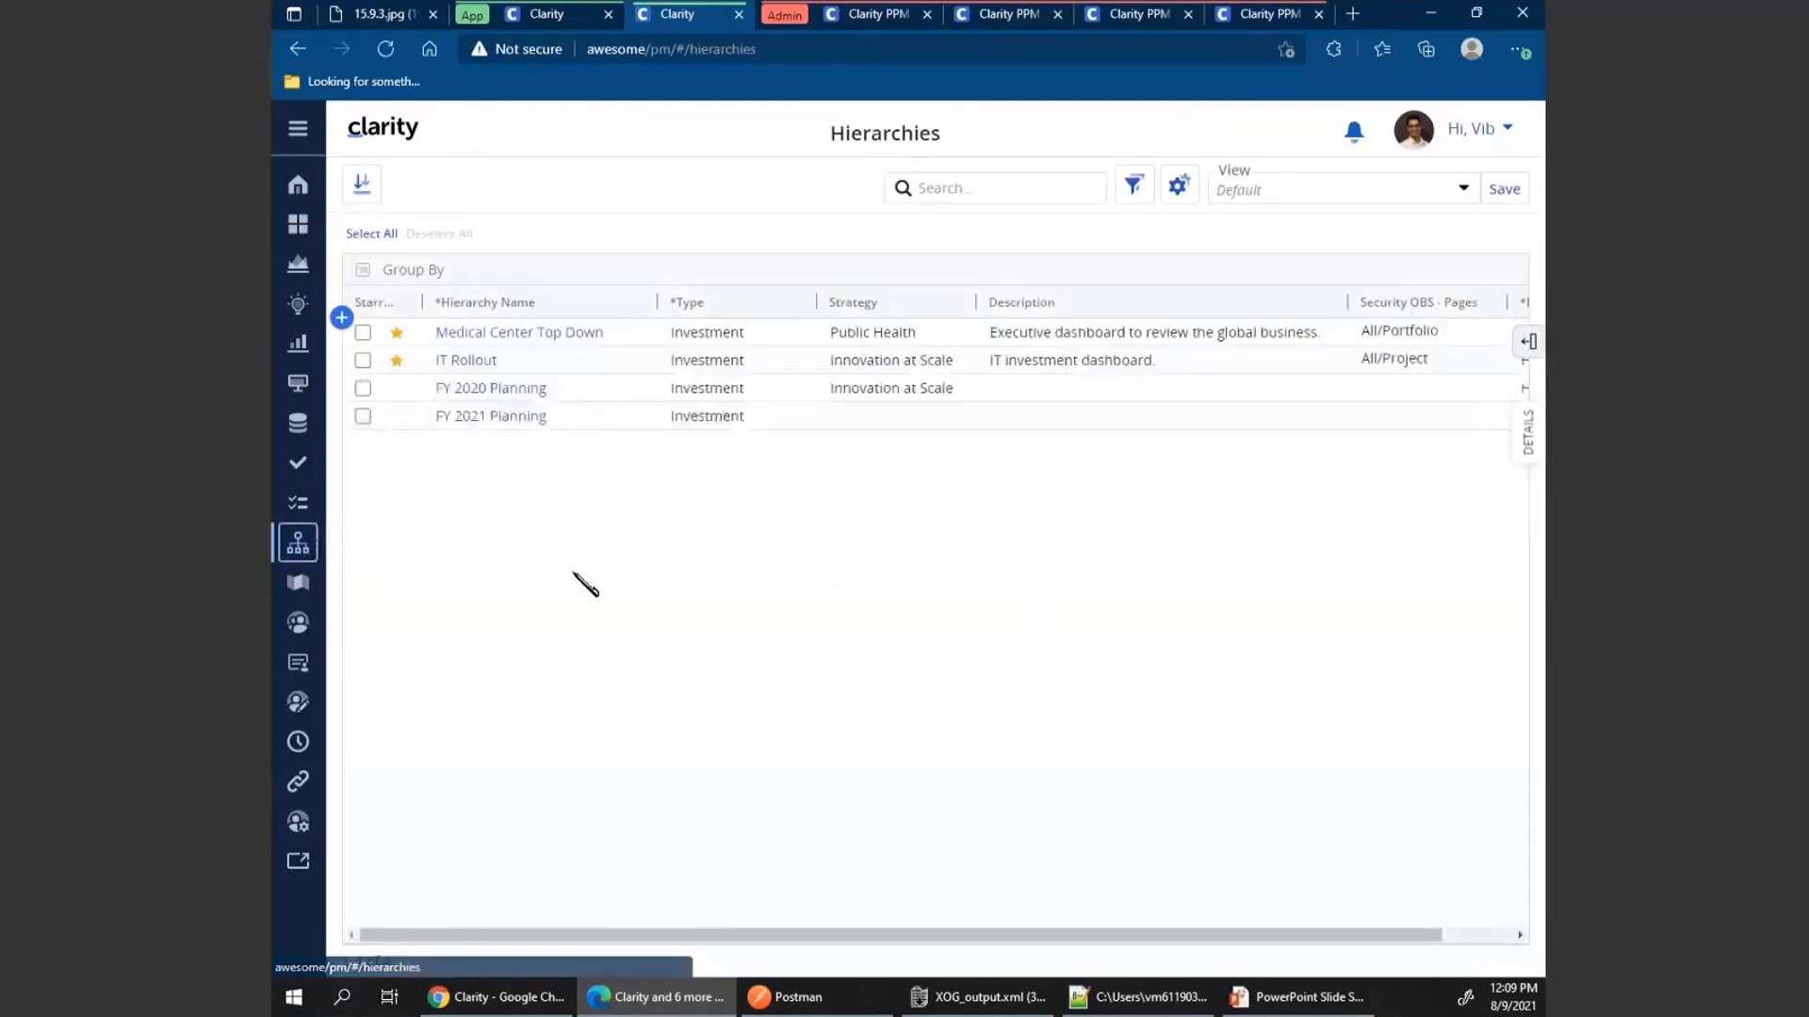
pyautogui.click(468, 365)
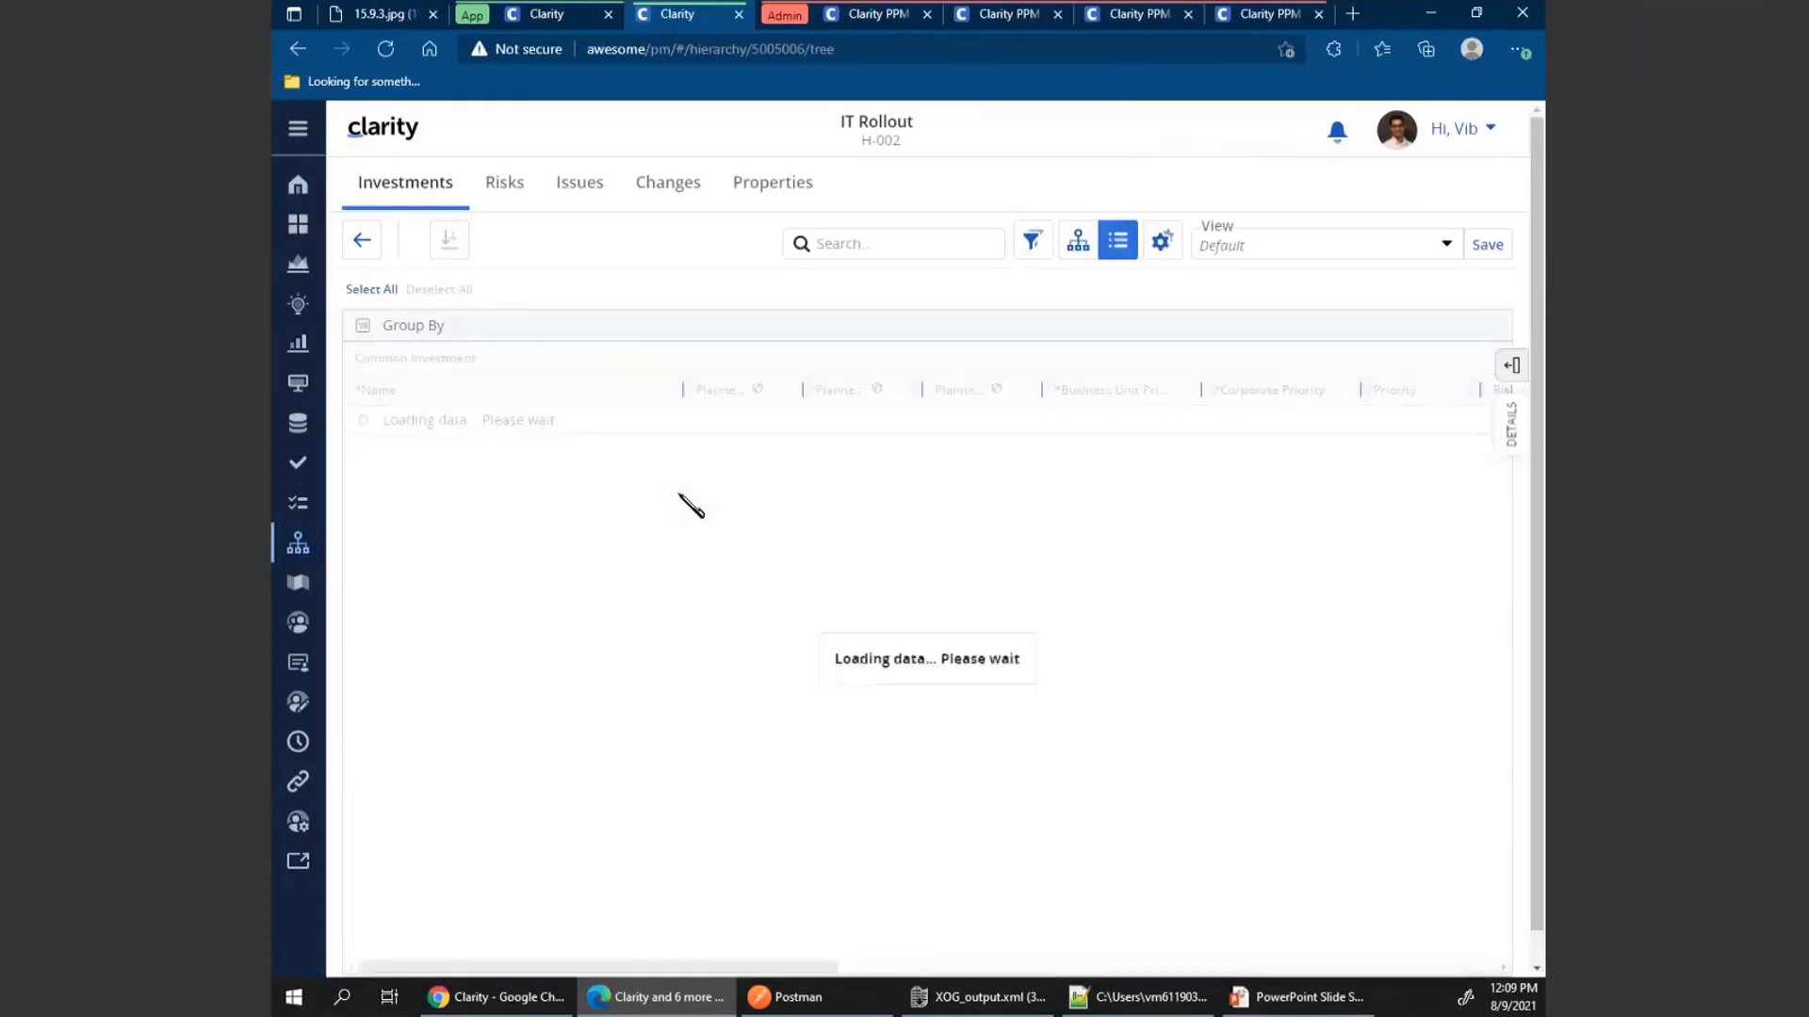
pyautogui.click(1097, 243)
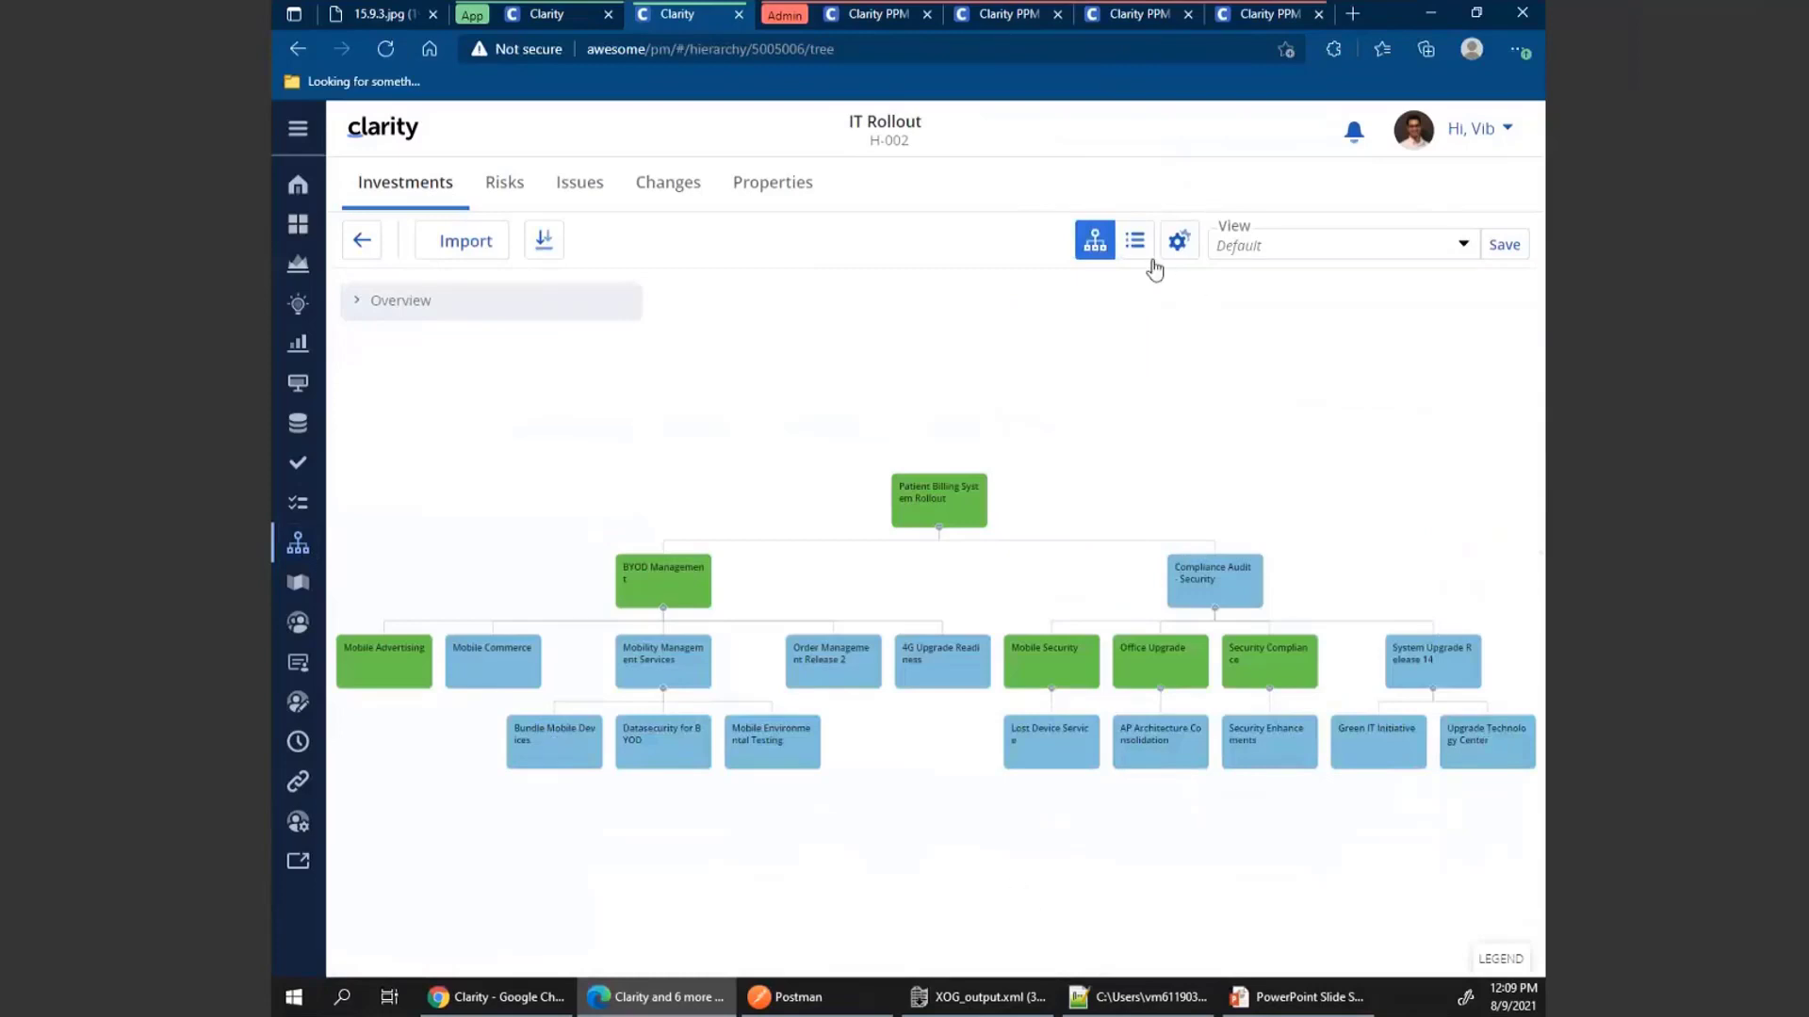
# Show the risks of the IT Rollout hierarchy using the Default saved view
pyautogui.click(506, 184)
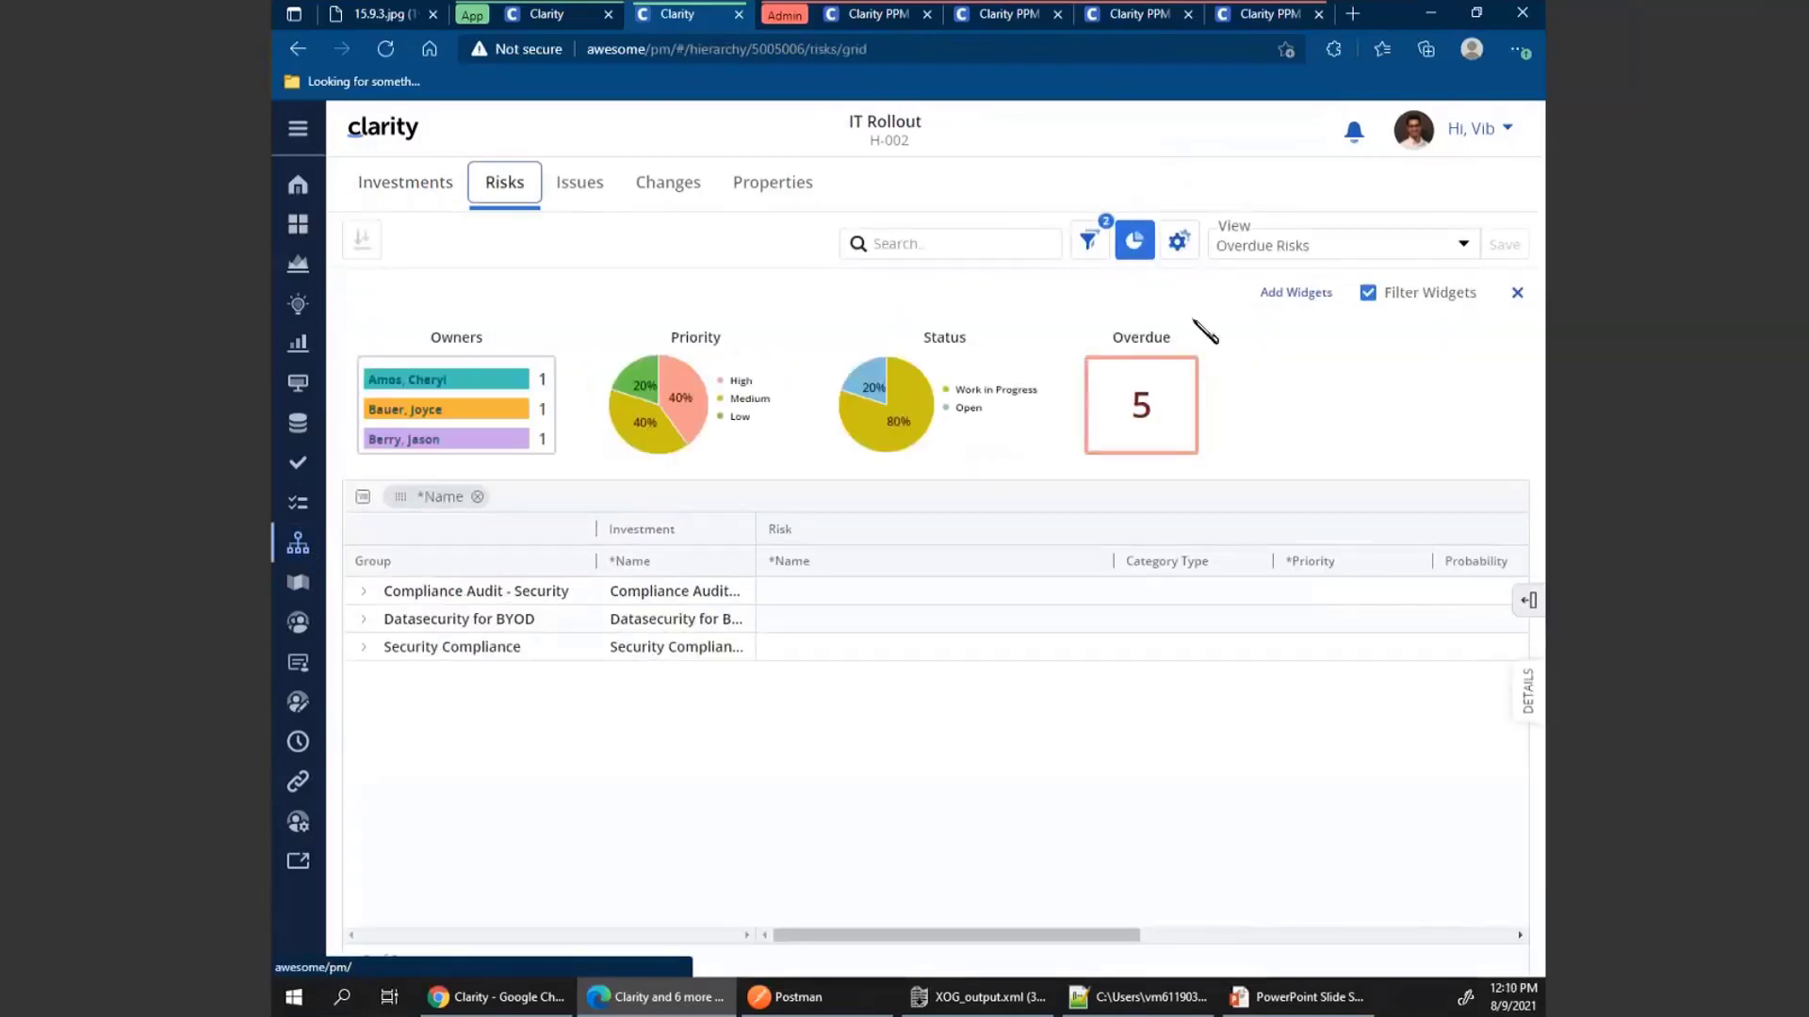
pyautogui.click(1466, 248)
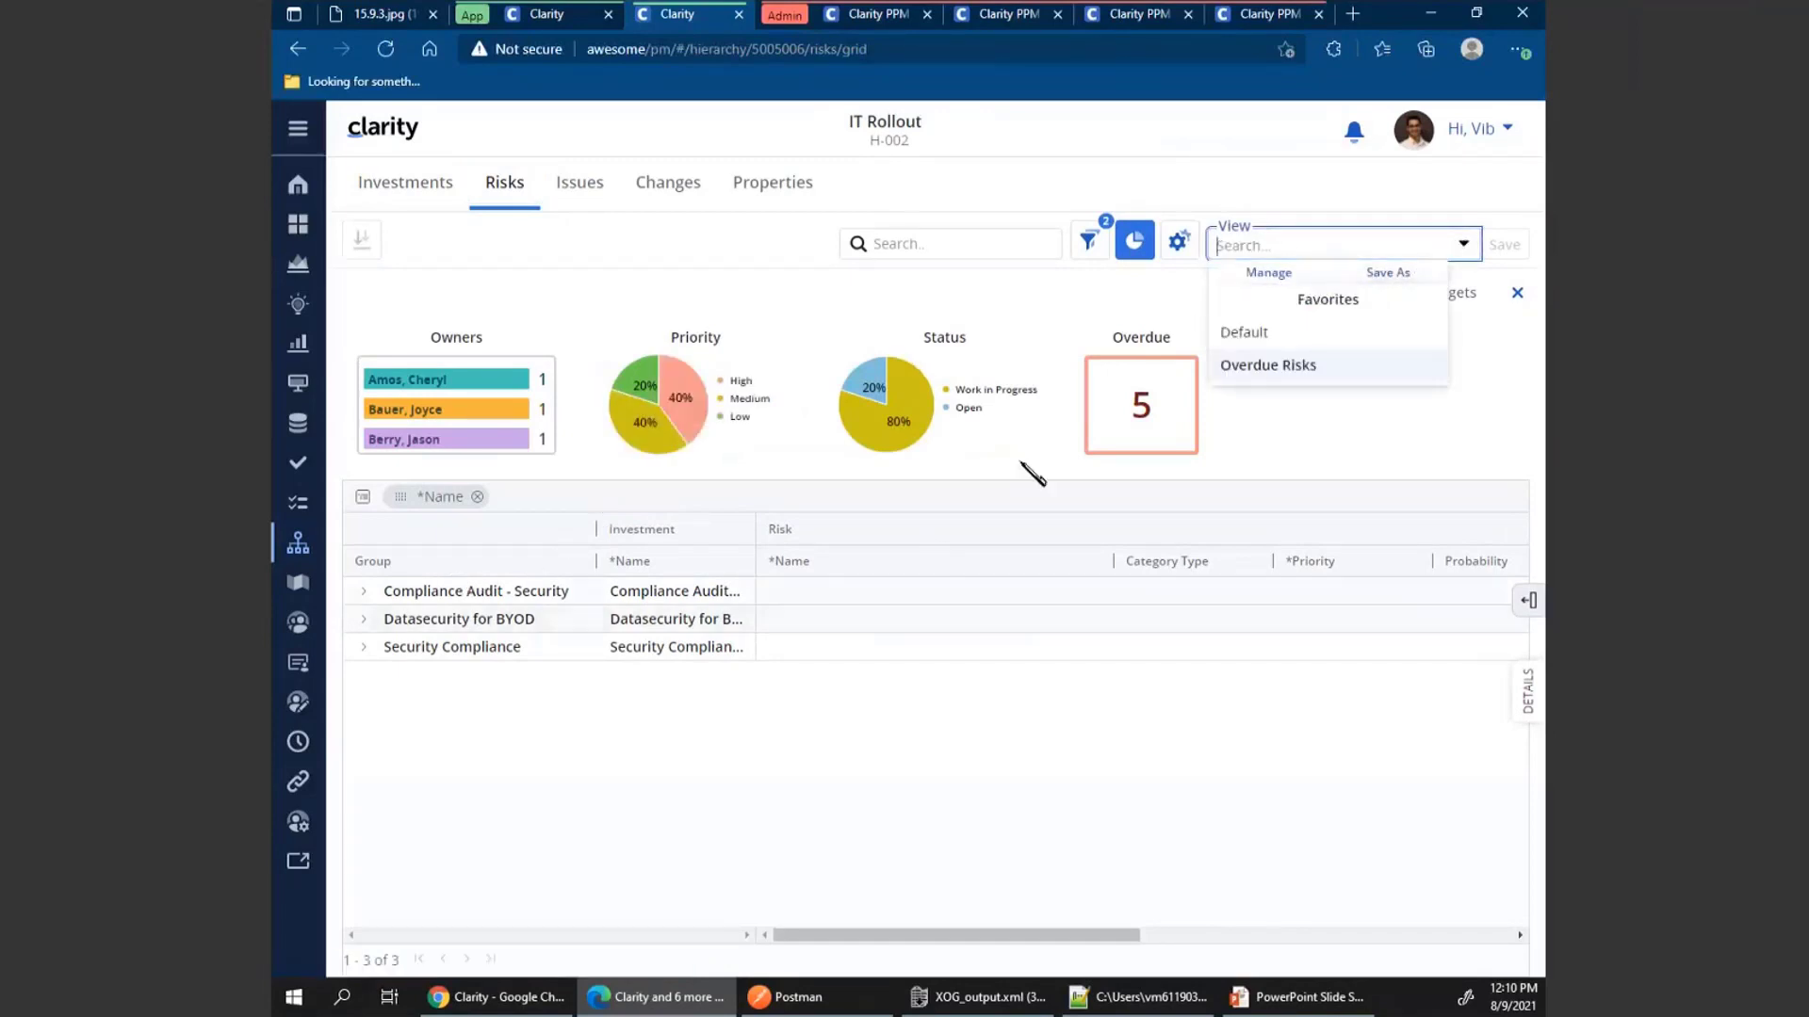
pyautogui.click(1294, 342)
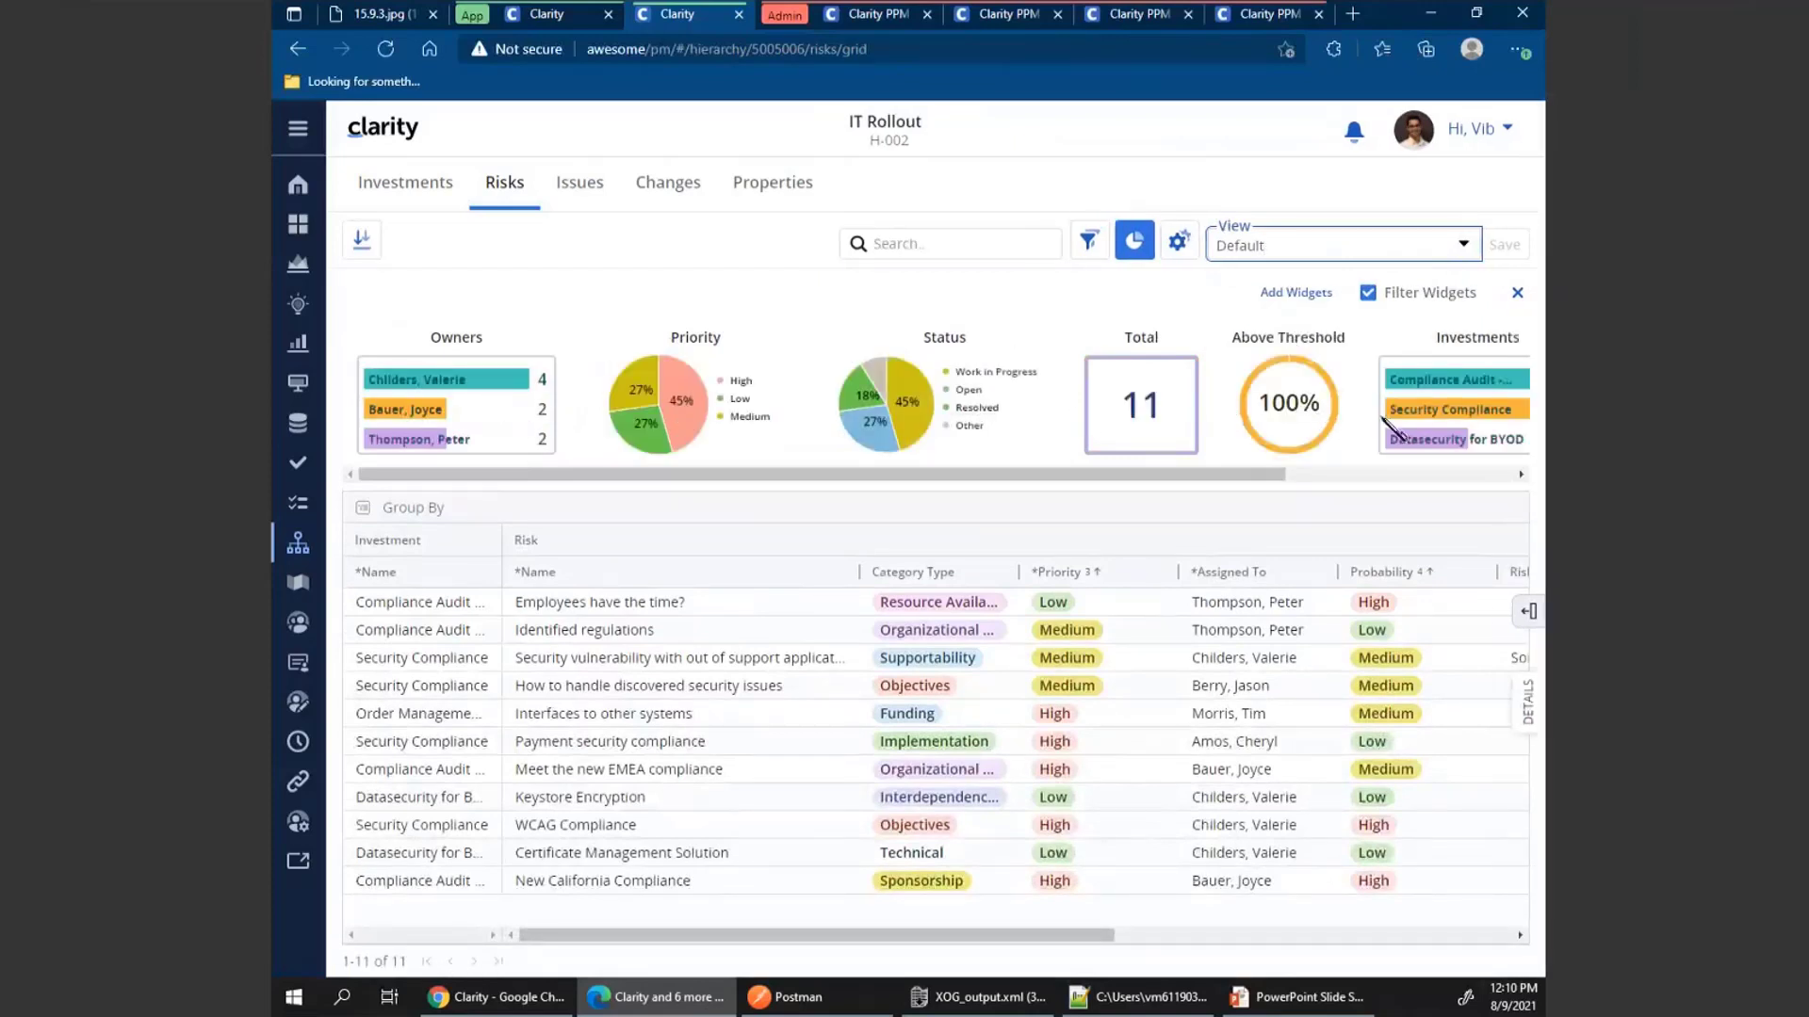
pyautogui.moveTo(1206, 485); pyautogui.dragTo(1030, 484)
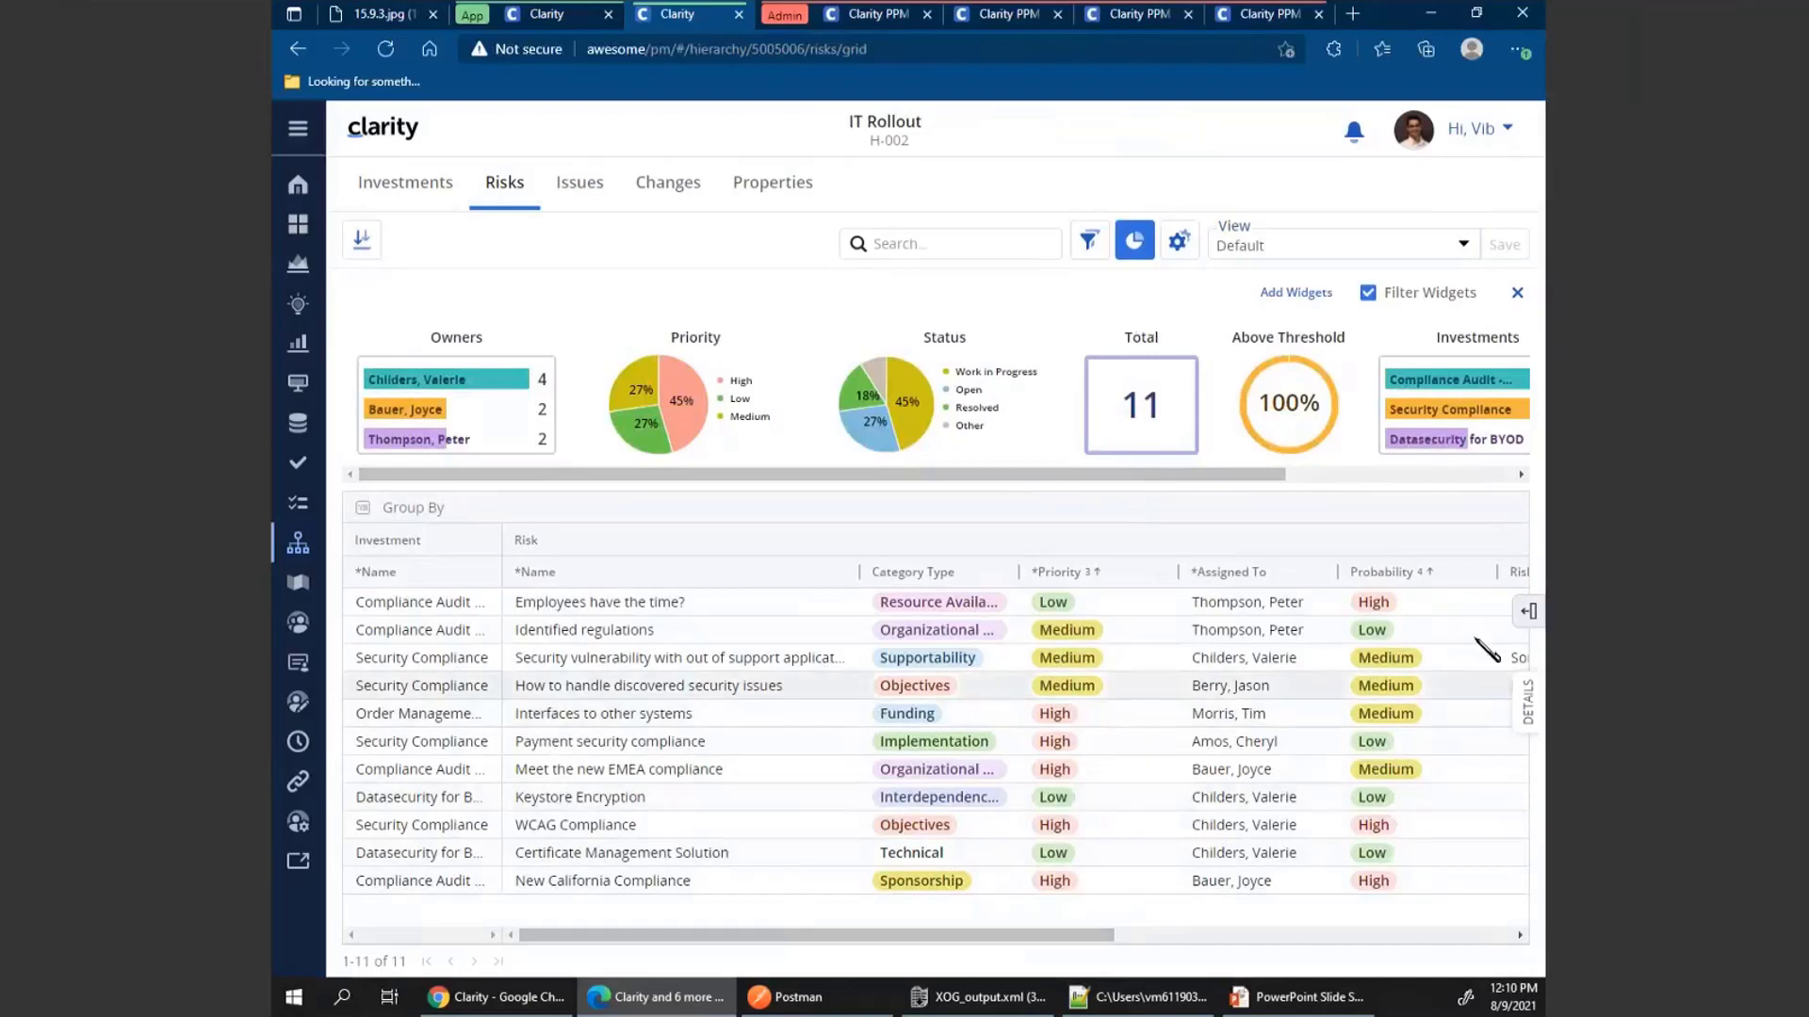
# Examine which Risk and Investment attributes are available as columns for the risks grid
pyautogui.click(1528, 612)
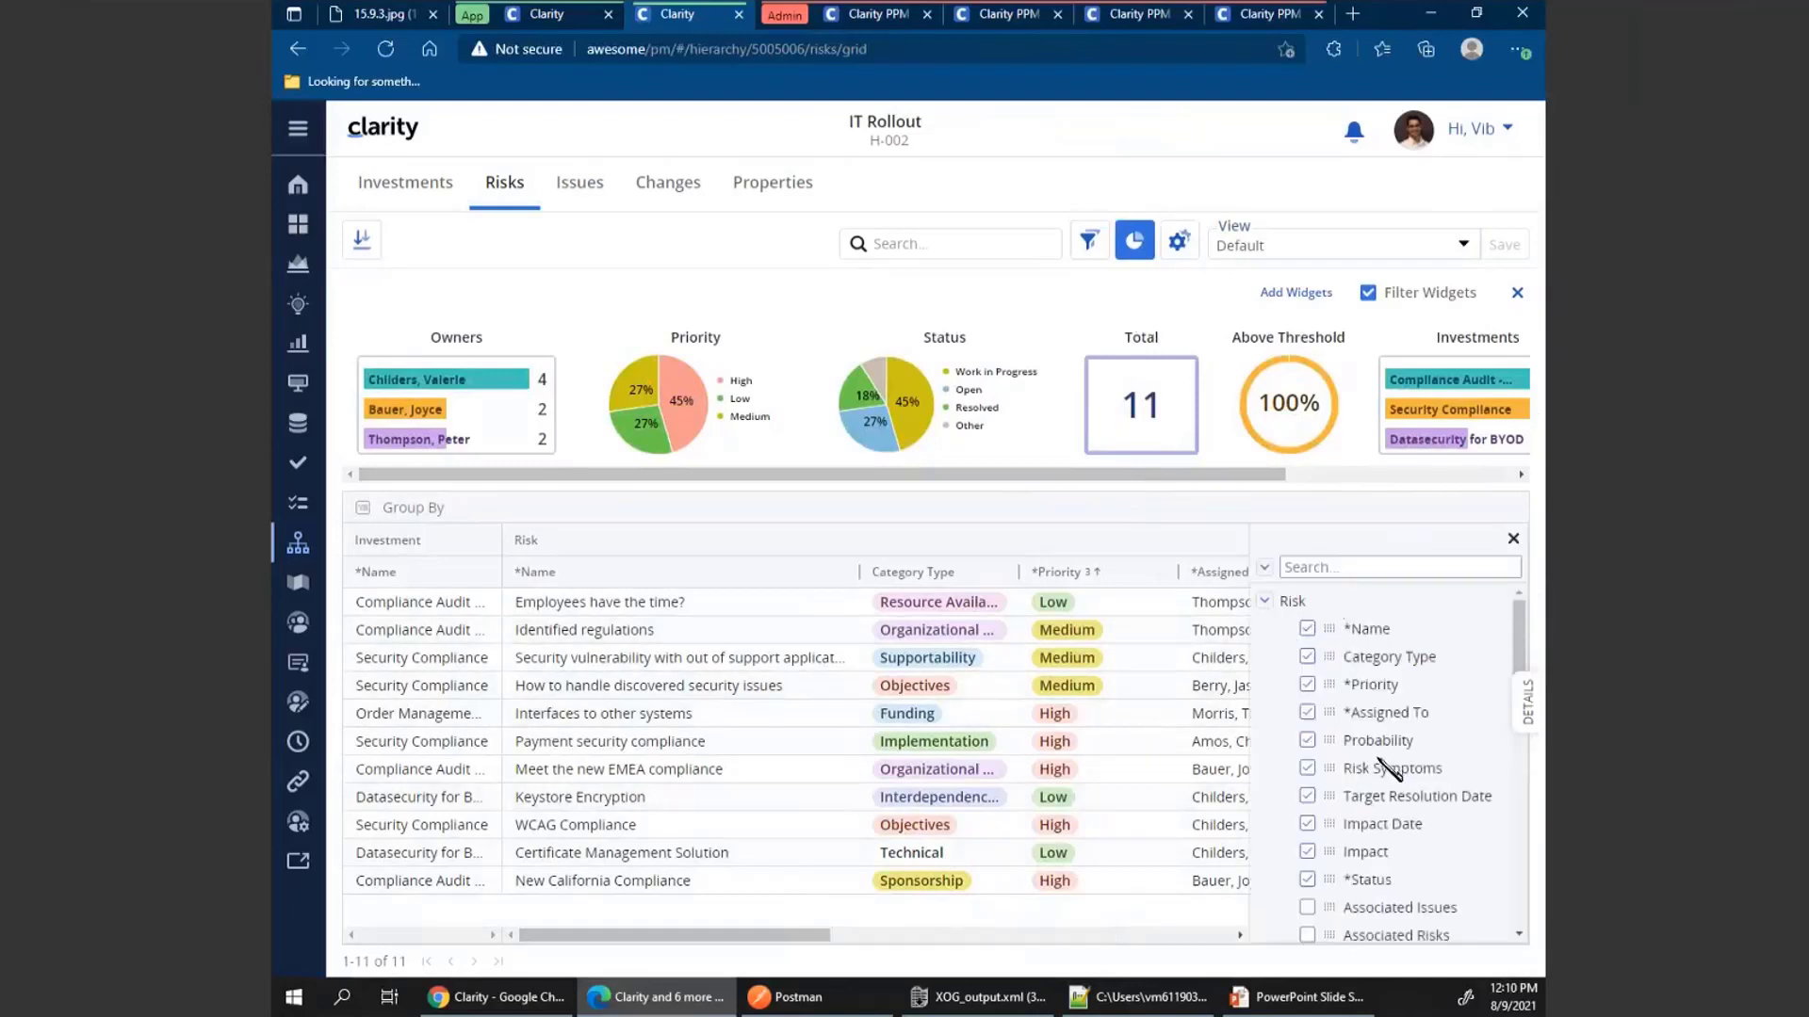
pyautogui.click(1264, 603)
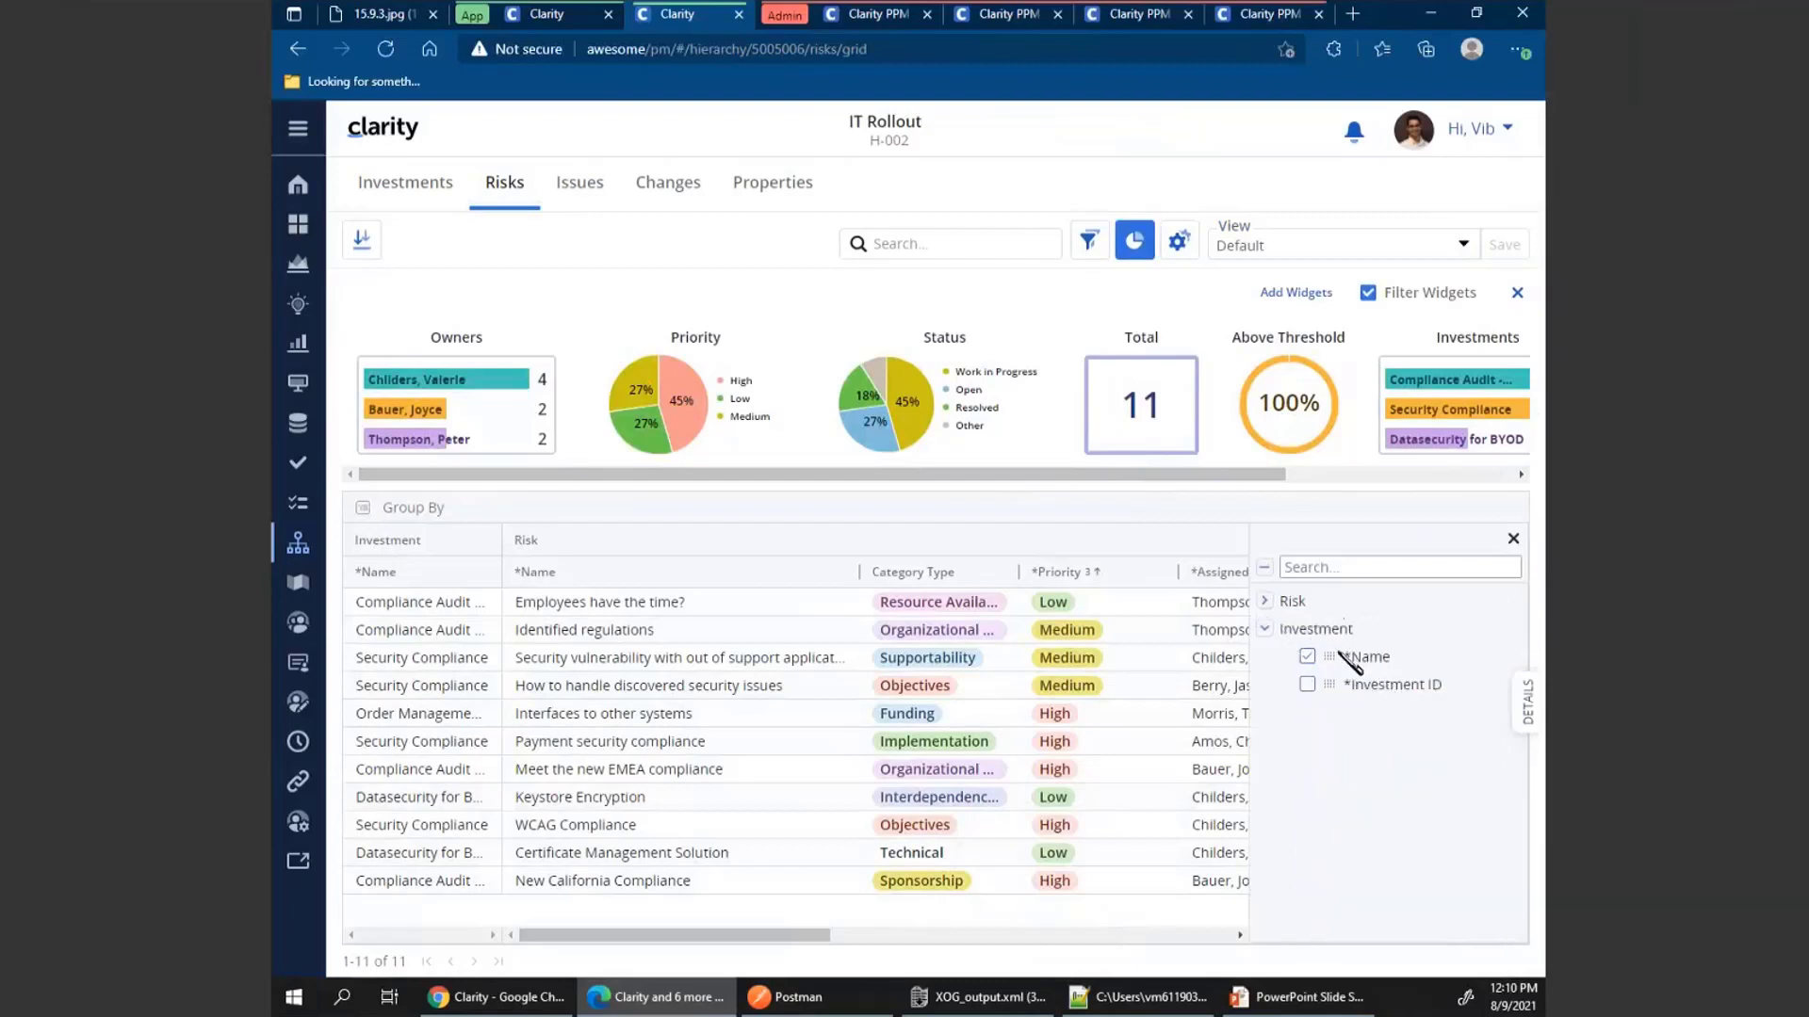
pyautogui.click(1265, 601)
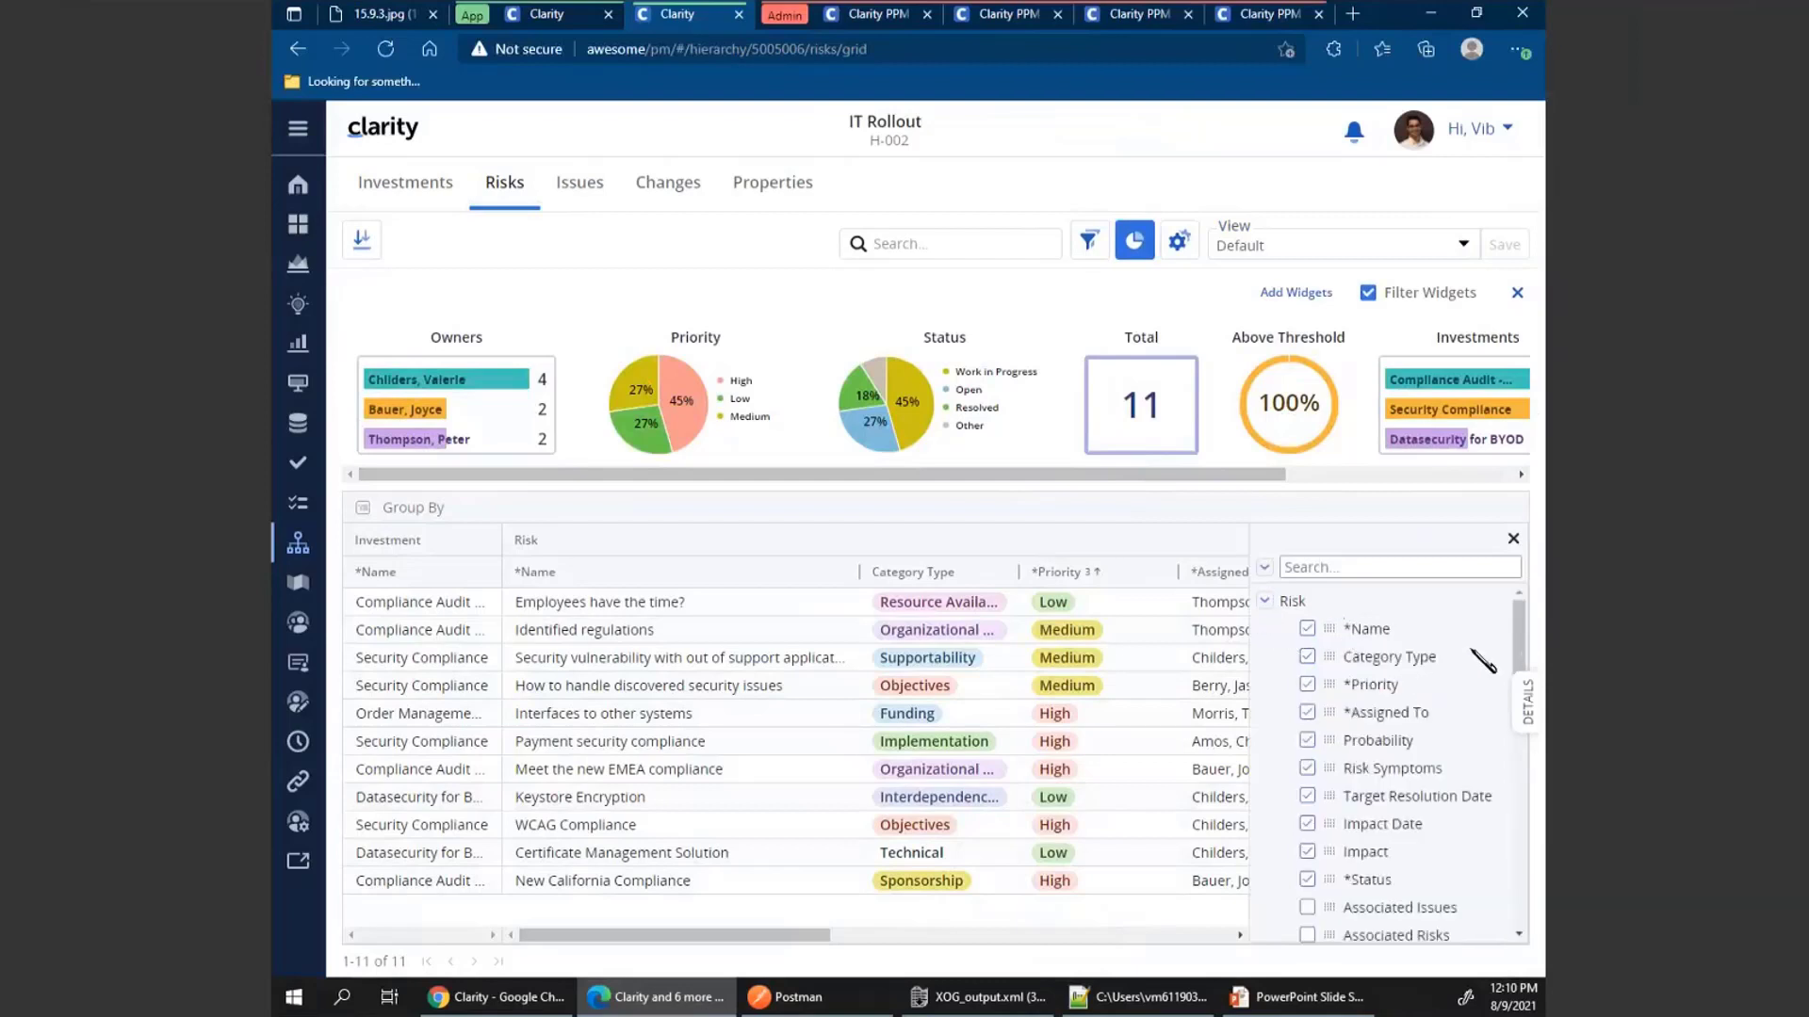
# Finish reviewing the available risk columns and open the details of the Security Compliance risk about the out-of-support security vulnerability
pyautogui.moveTo(1520, 626); pyautogui.dragTo(1516, 801)
pyautogui.click(1514, 539)
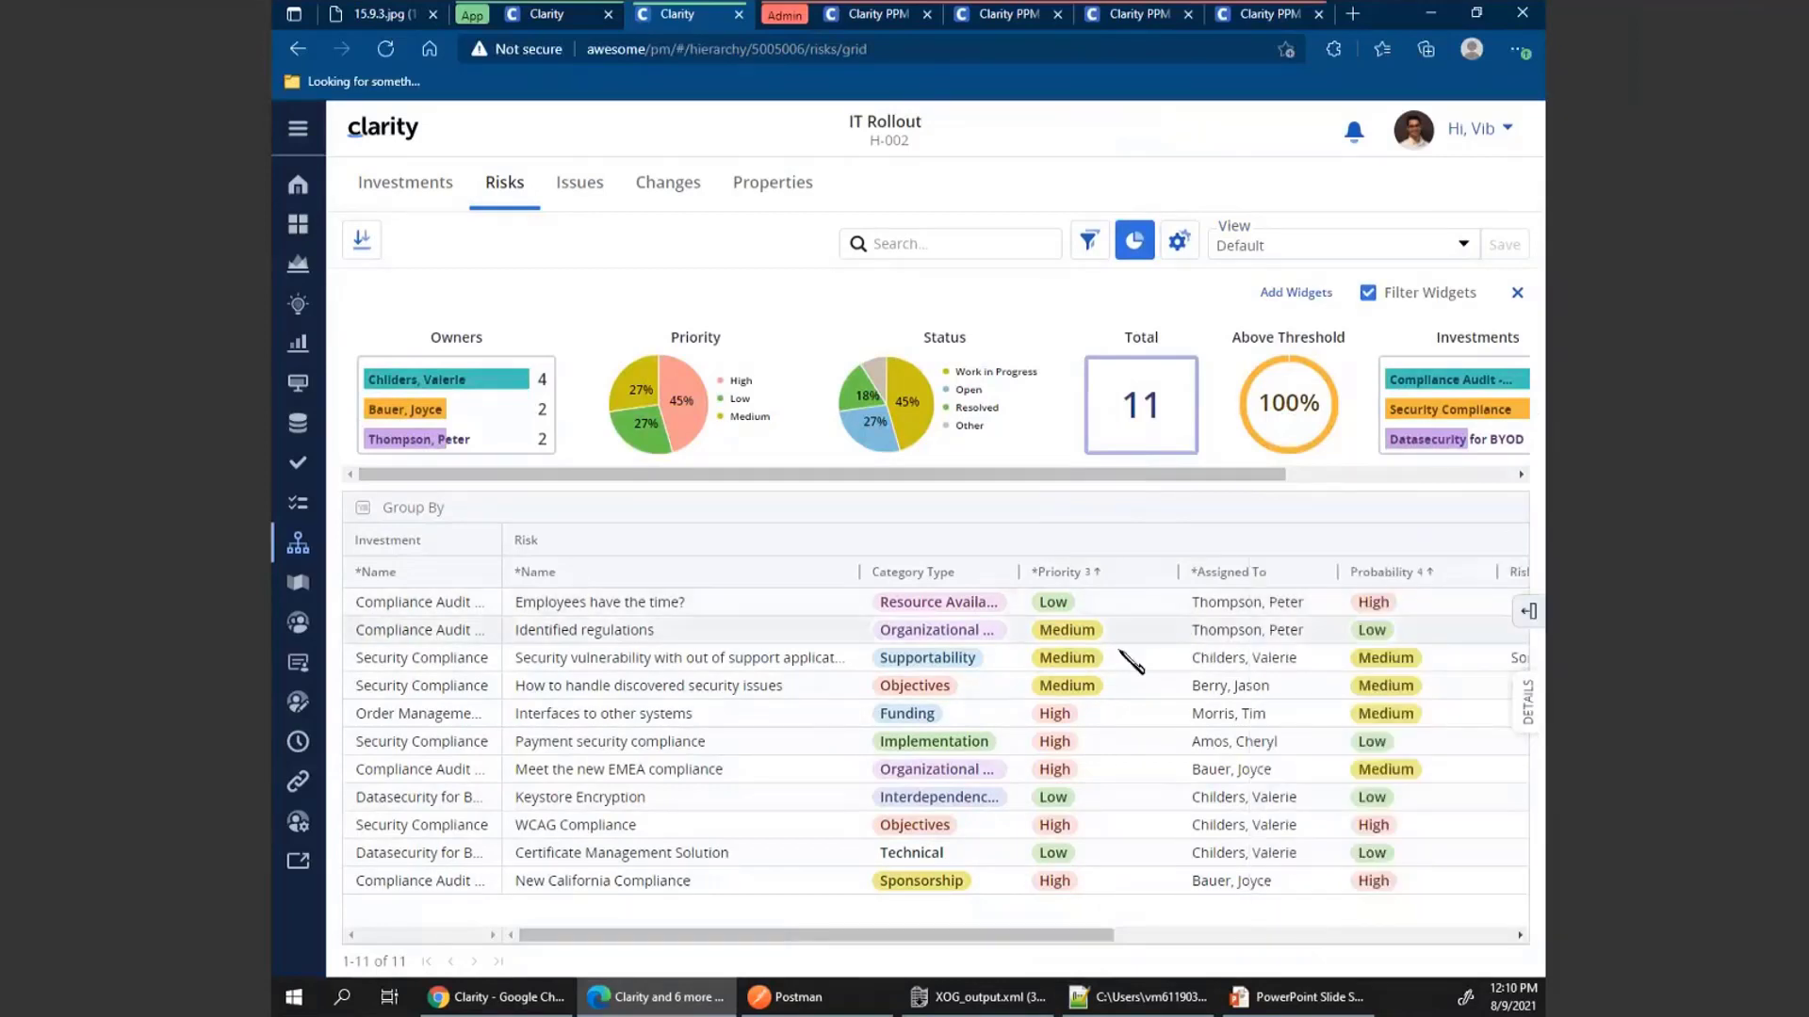
pyautogui.click(1107, 660)
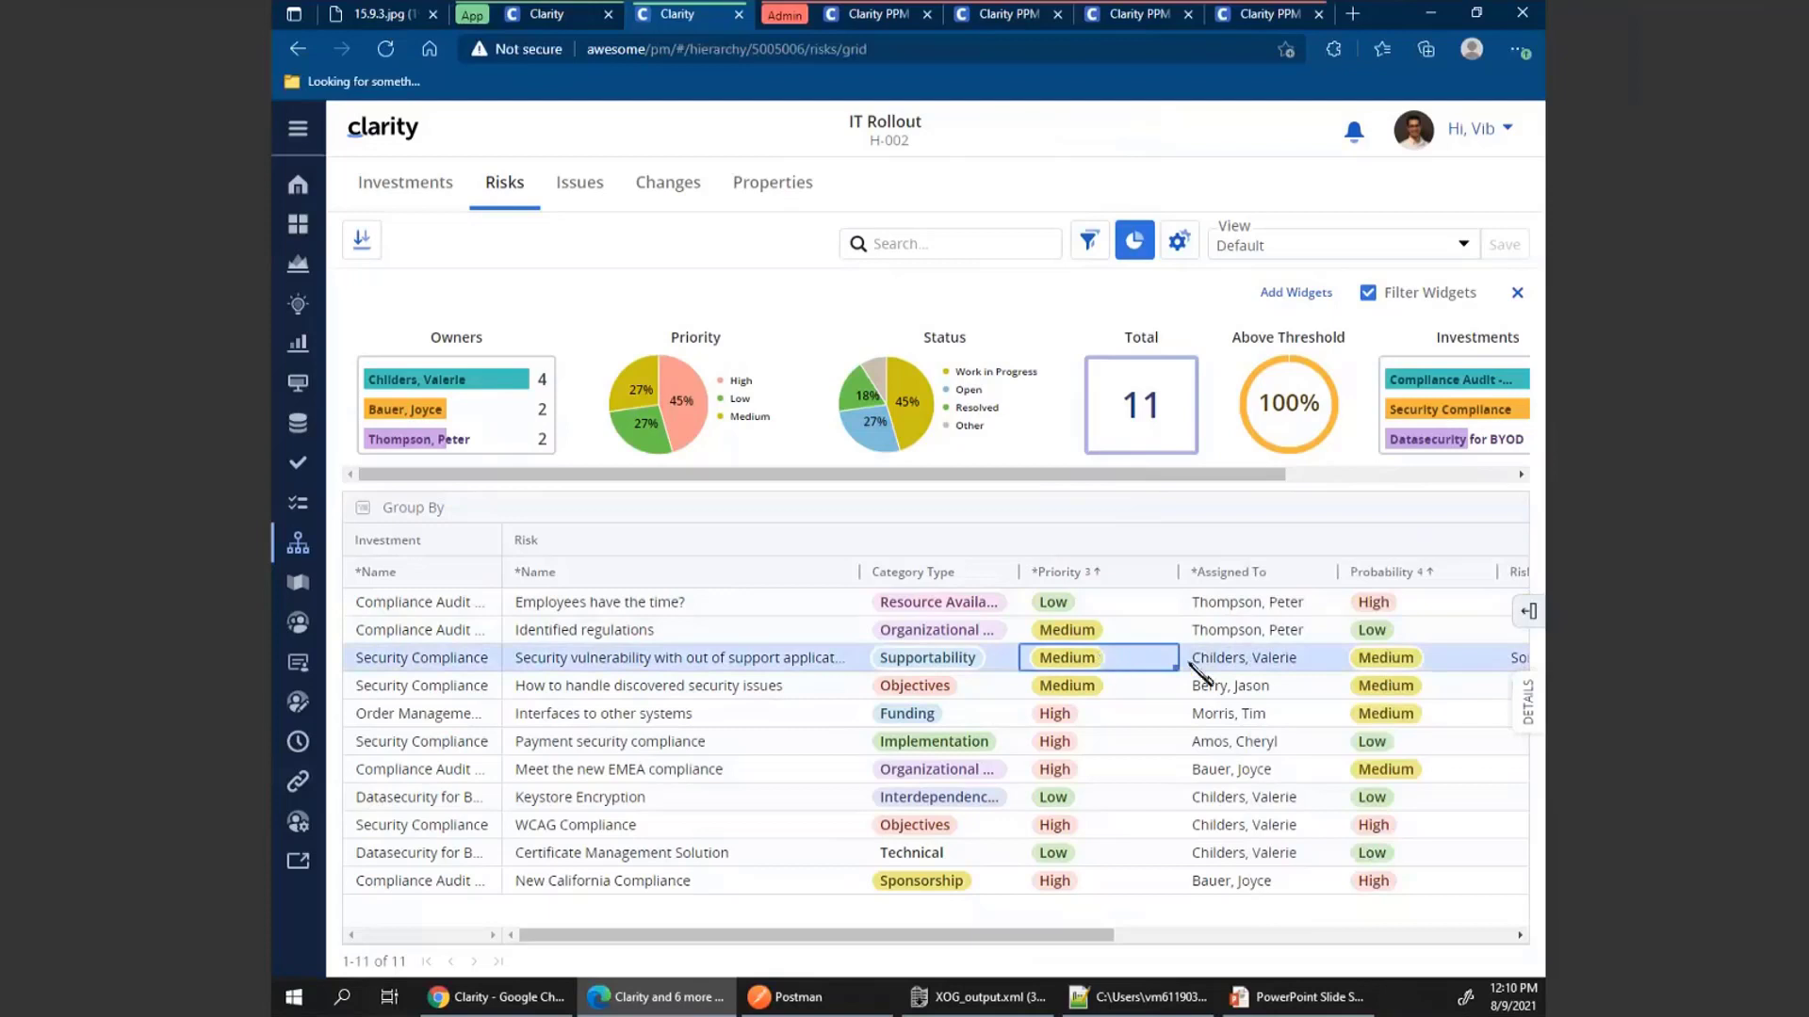
pyautogui.click(1527, 701)
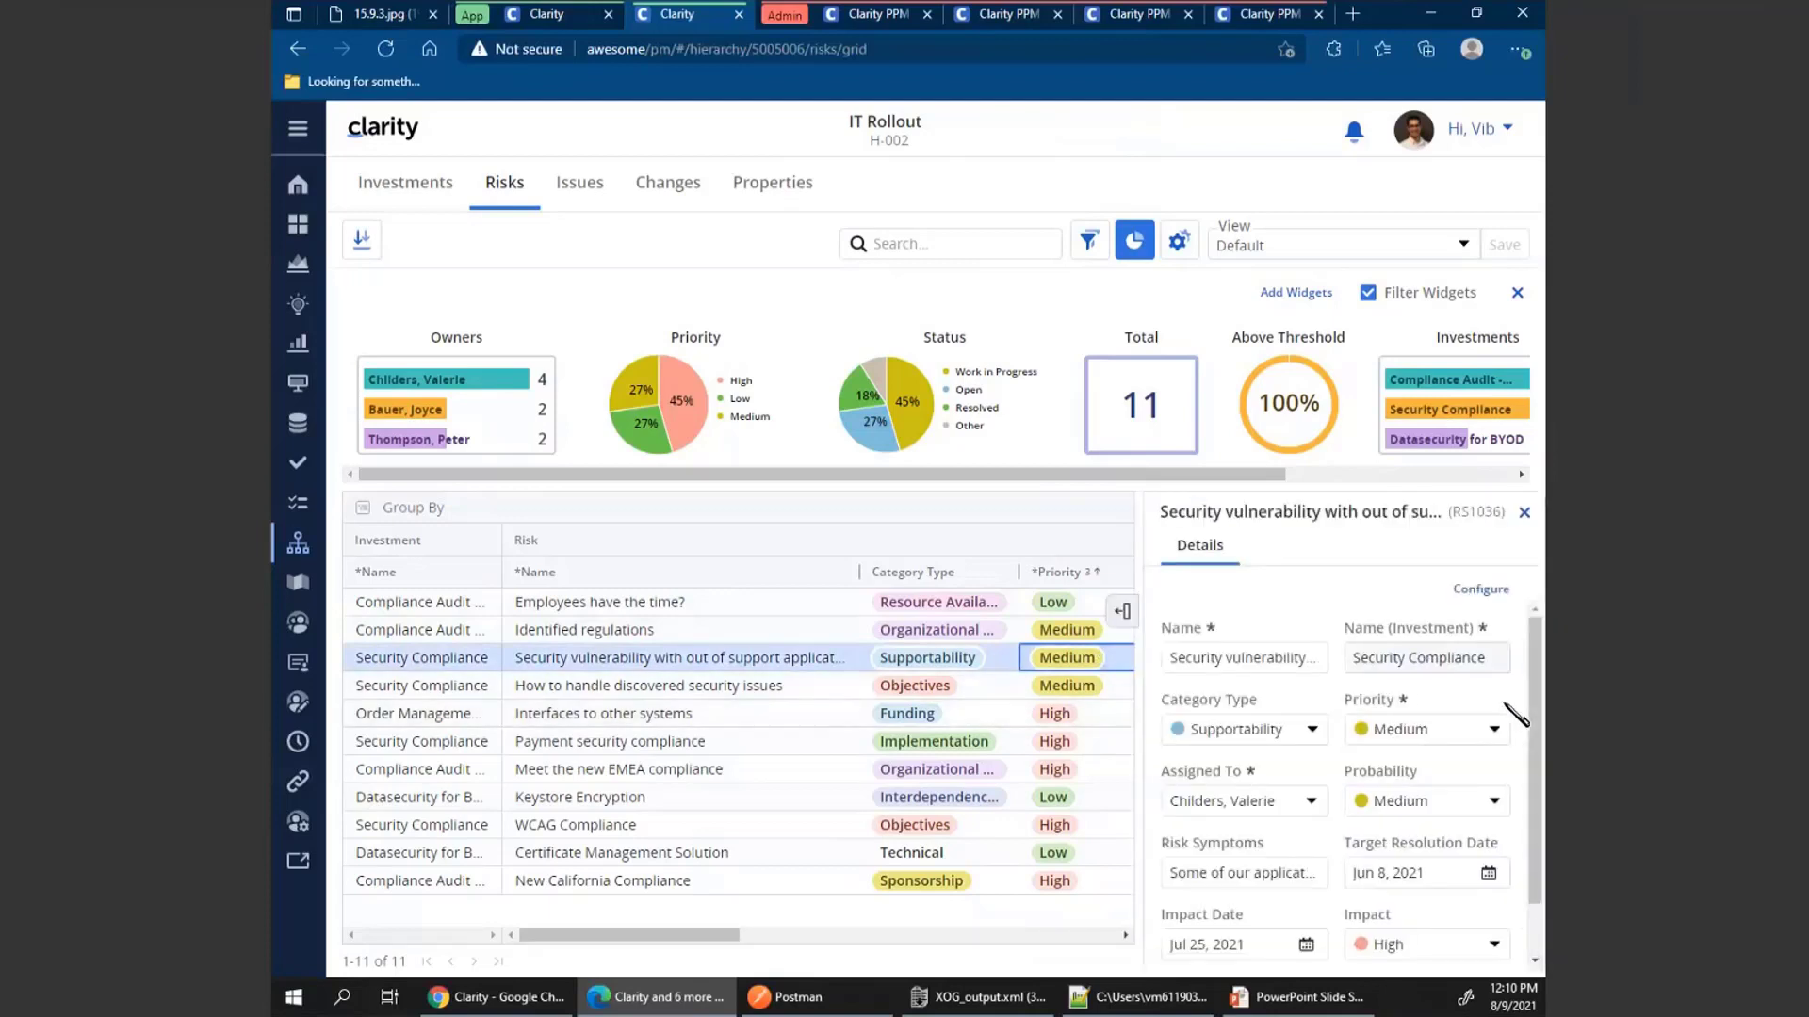
# Set the priority of the out-of-support security vulnerability risk to Low in its details
pyautogui.click(1498, 730)
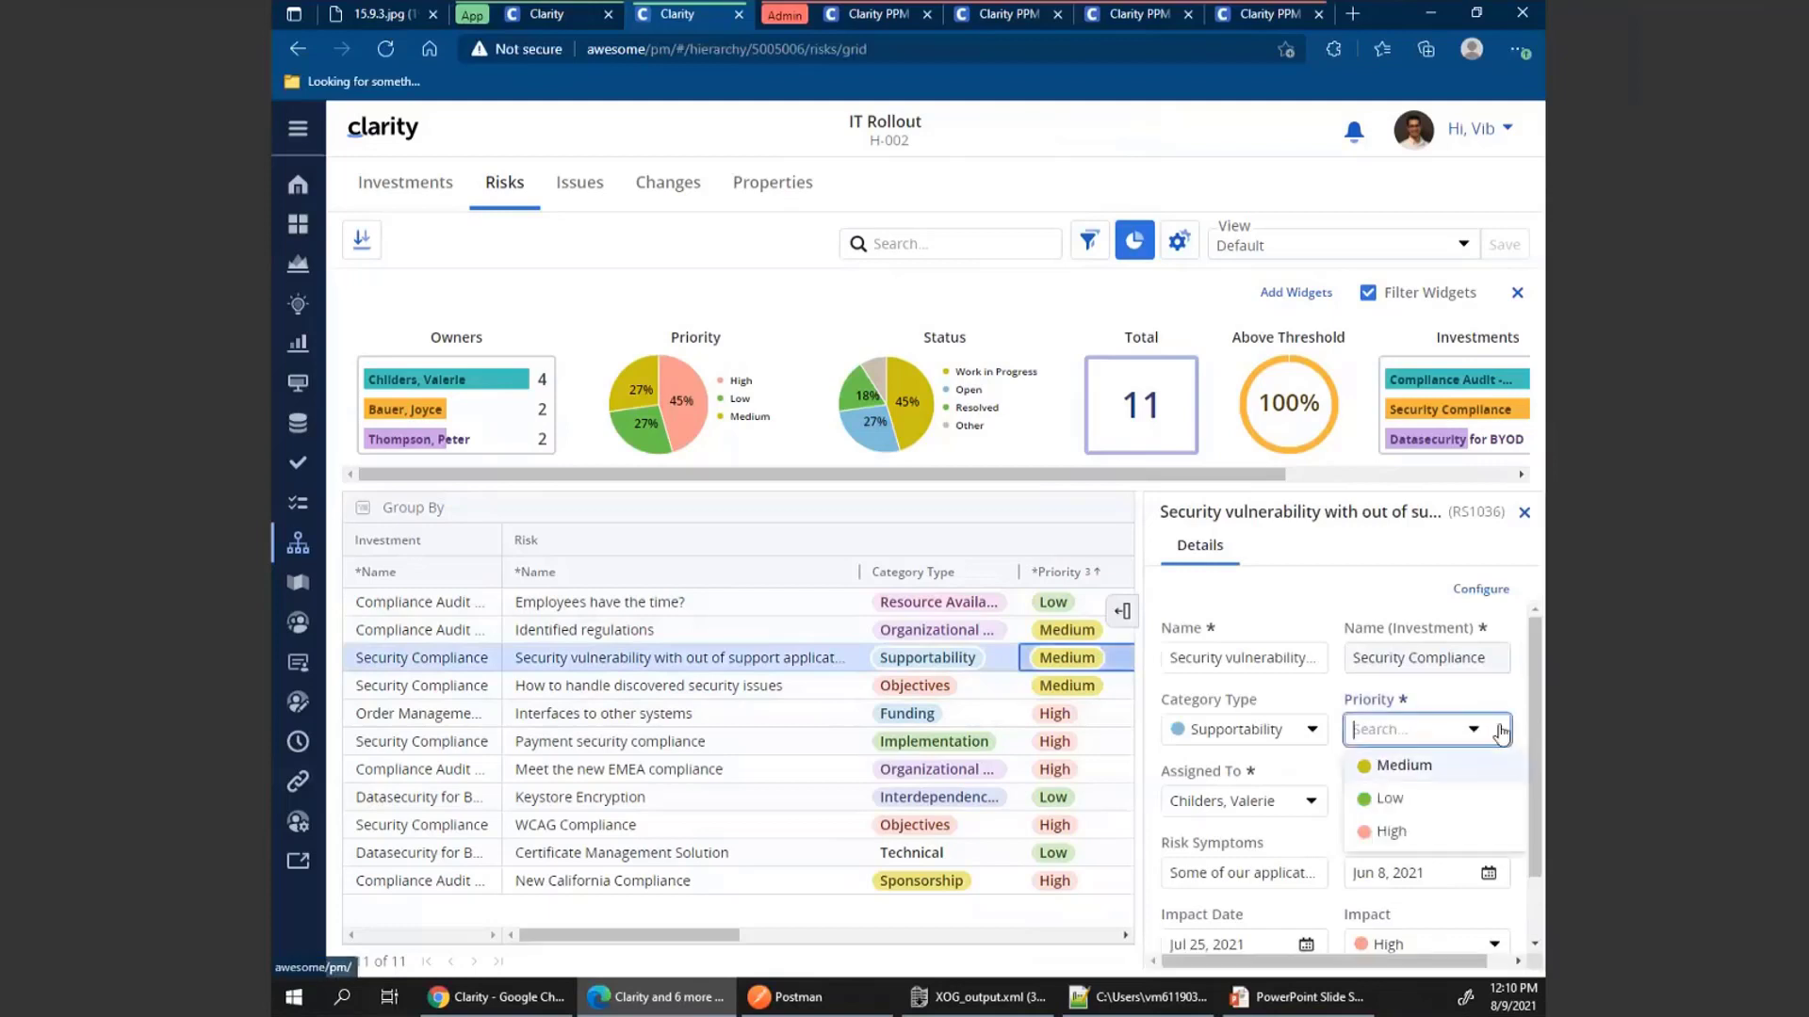
pyautogui.click(1500, 732)
pyautogui.click(1492, 734)
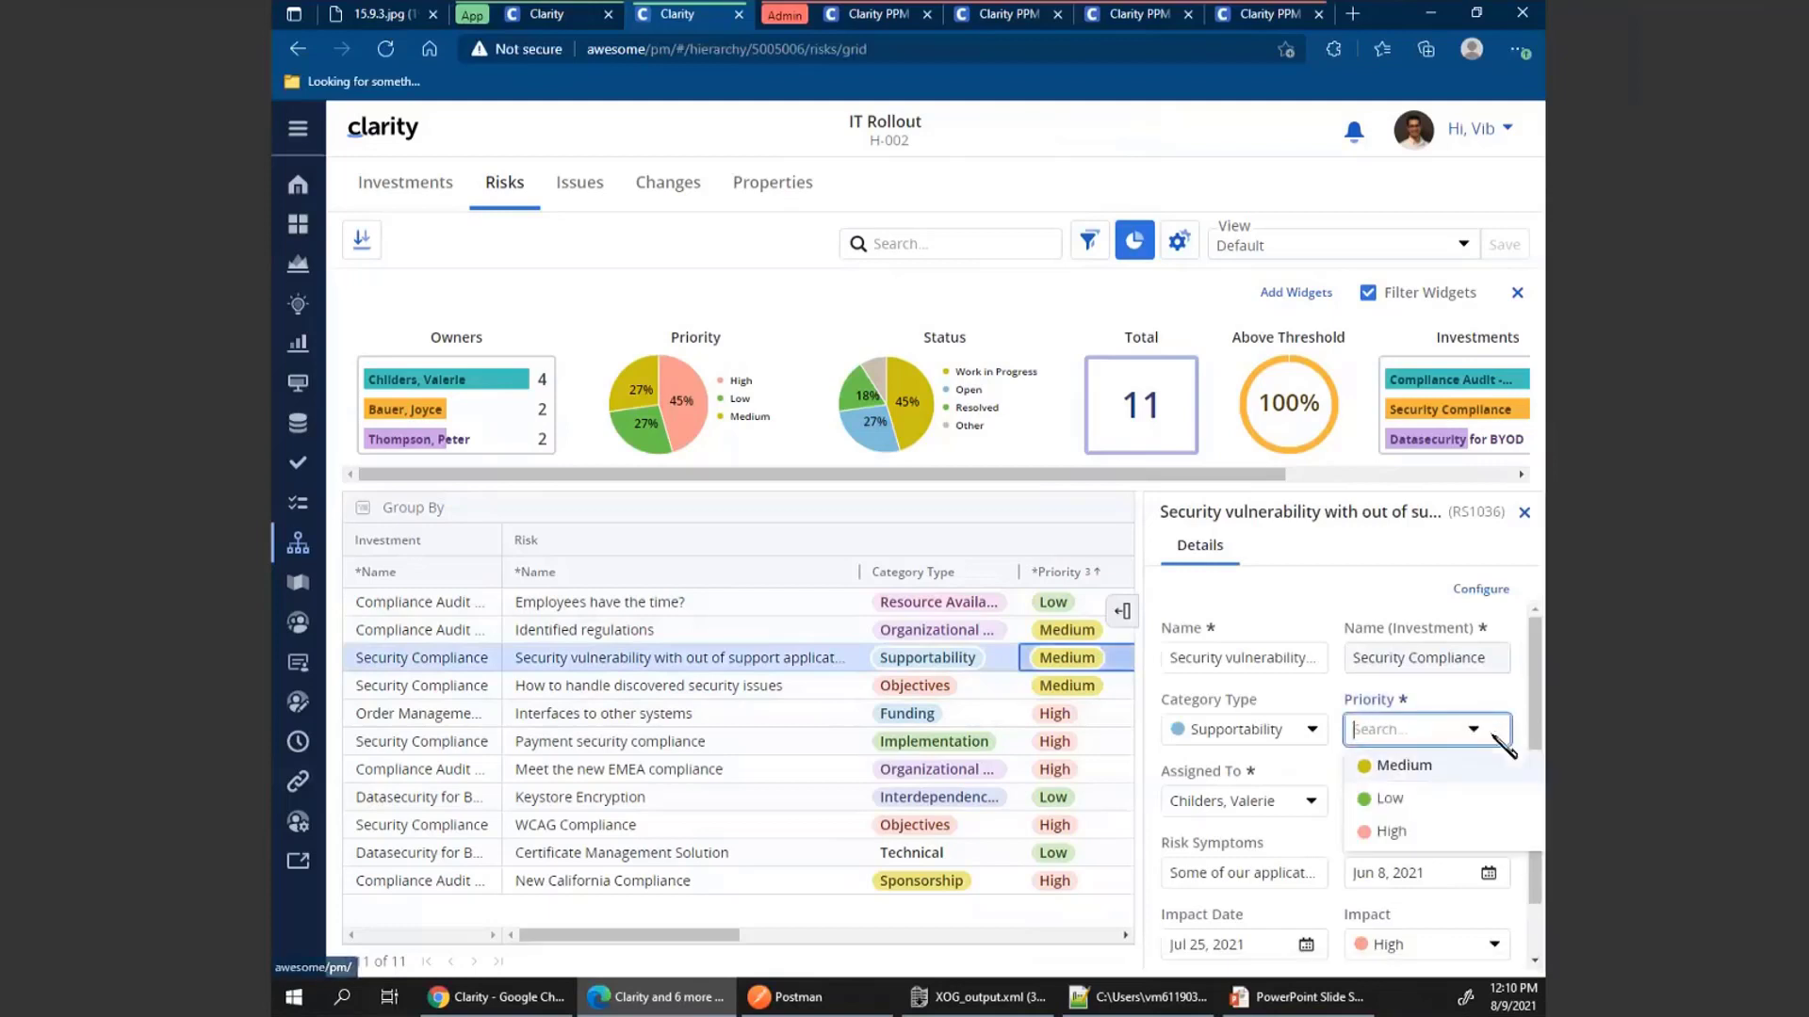
pyautogui.click(1401, 794)
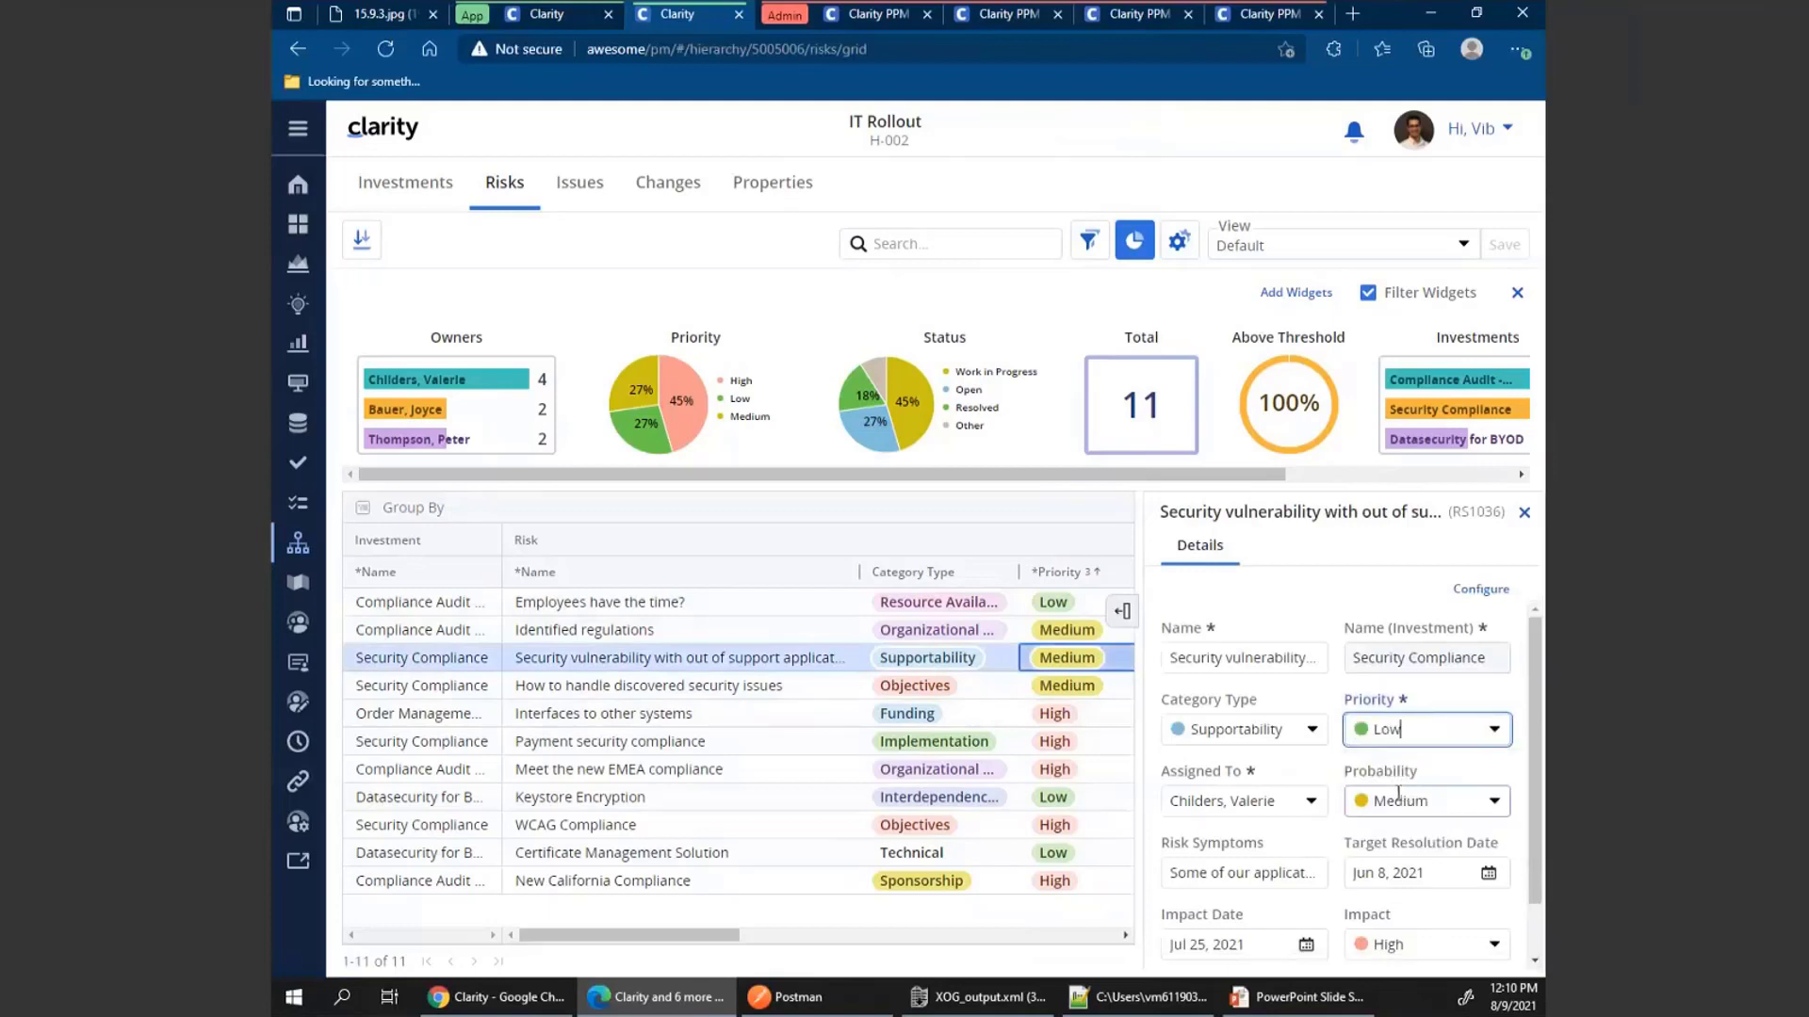
# Reassign the out-of-support security vulnerability risk to a different resource and check the Owners and Priority widgets
pyautogui.click(1311, 803)
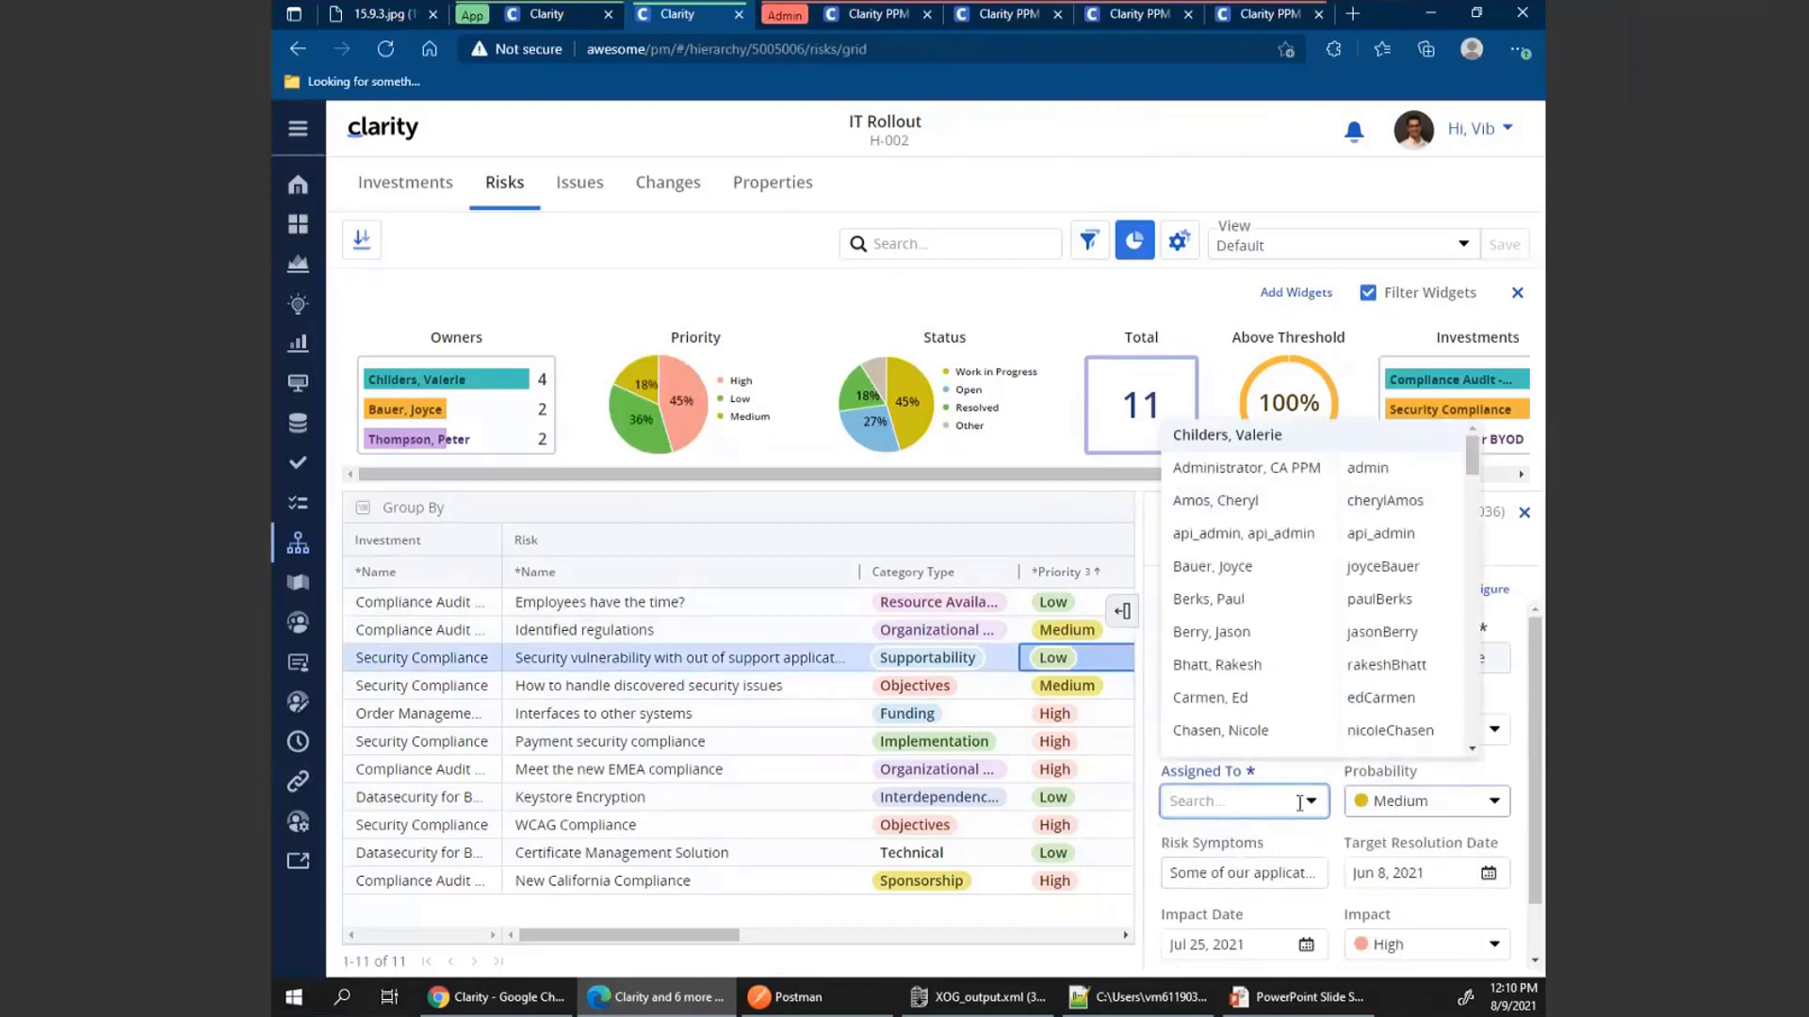
pyautogui.click(1237, 667)
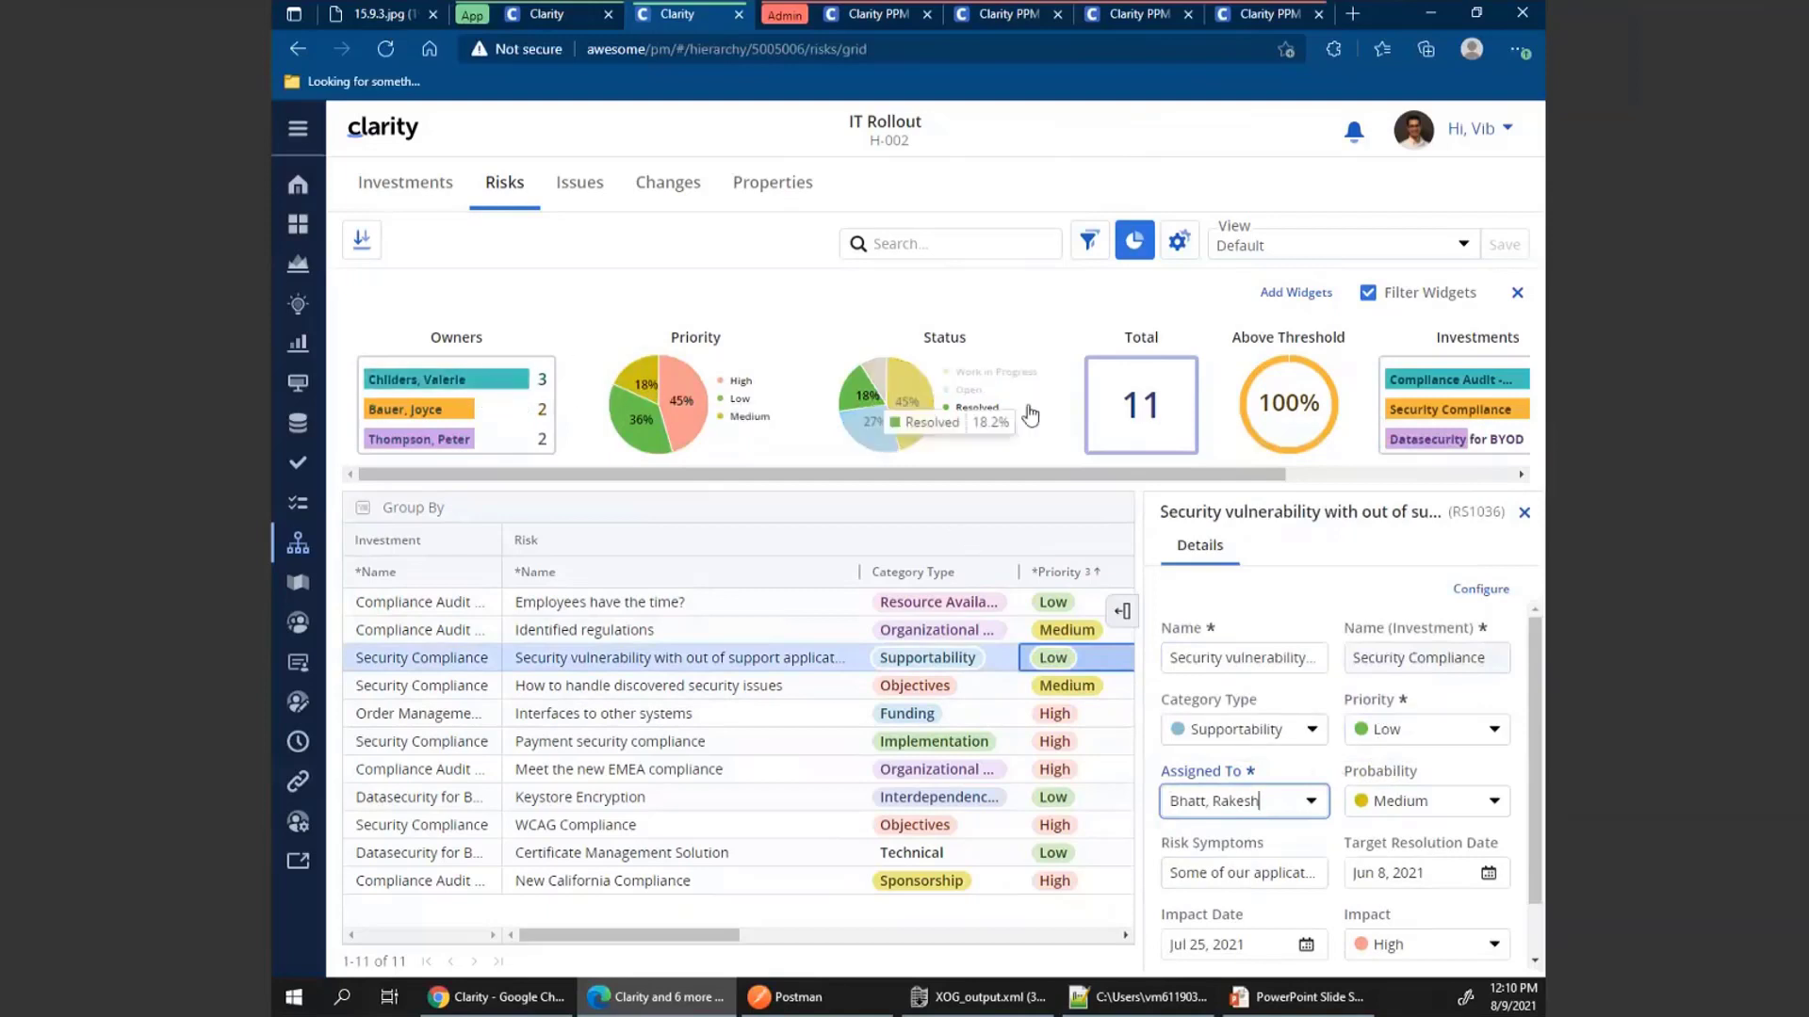
pyautogui.moveTo(624, 412)
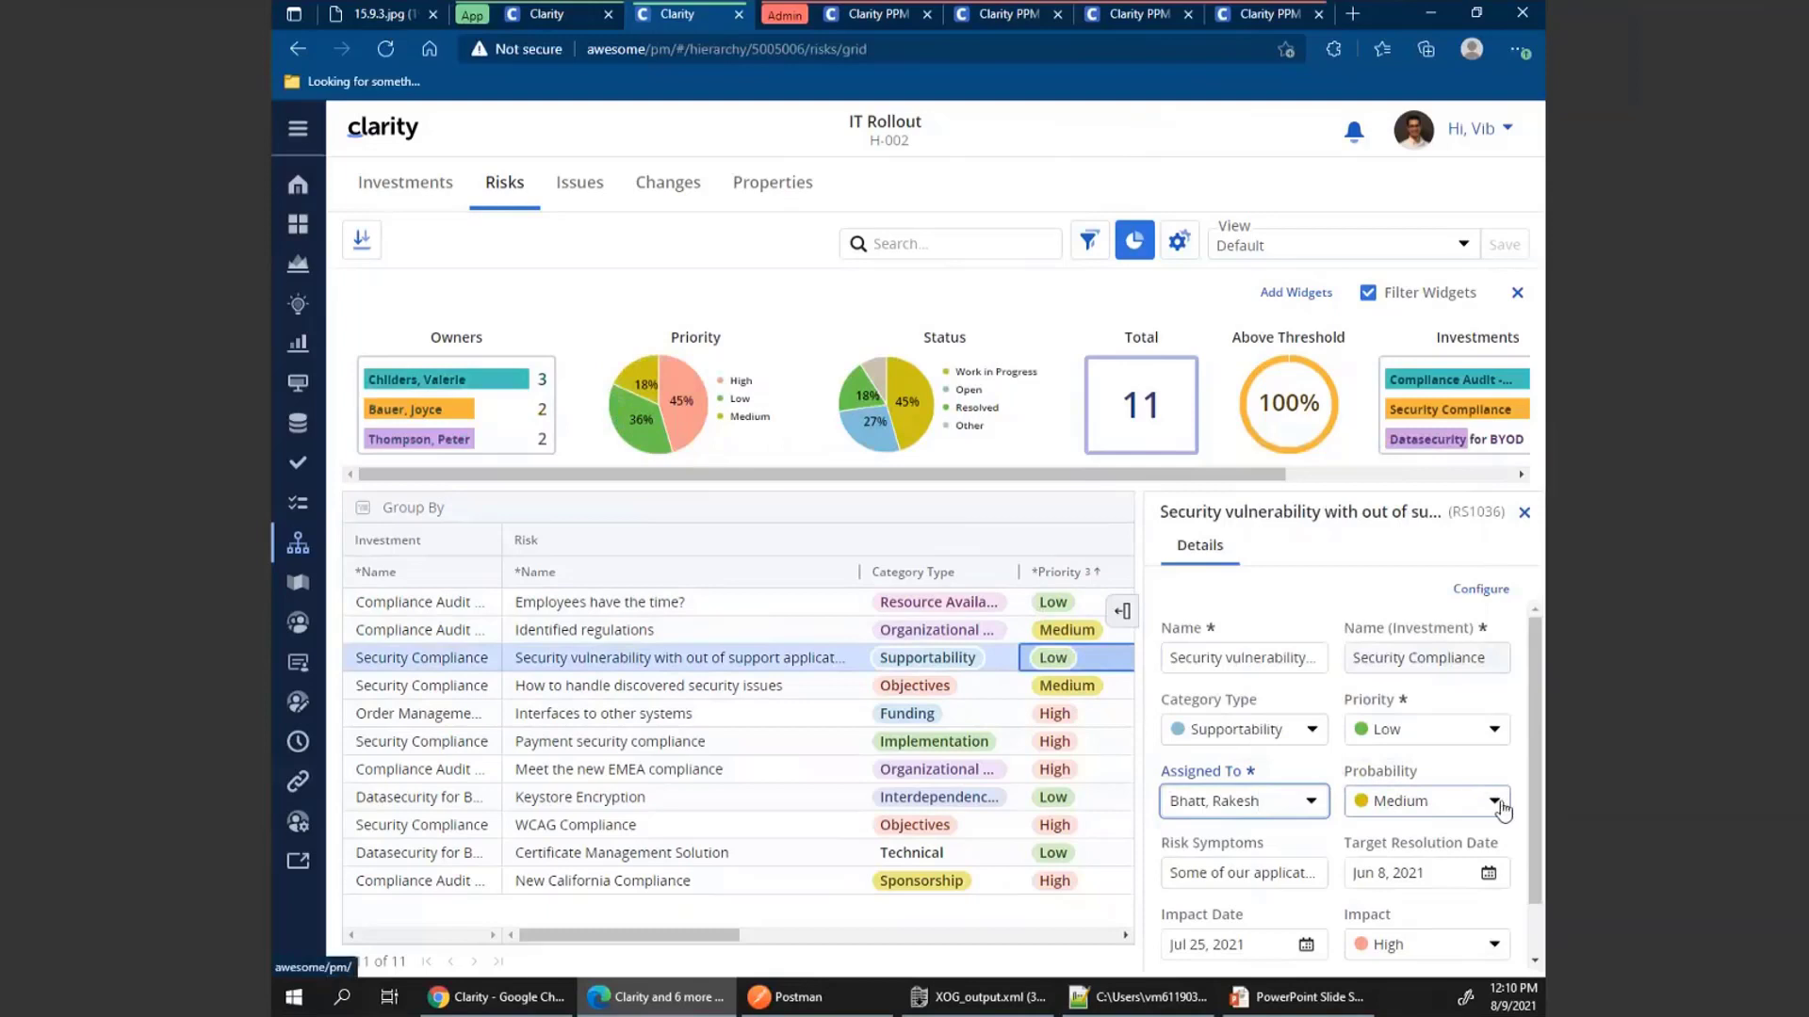
# Set the priority of the out-of-support security vulnerability risk to Medium and close its details
pyautogui.click(1496, 730)
pyautogui.click(1418, 799)
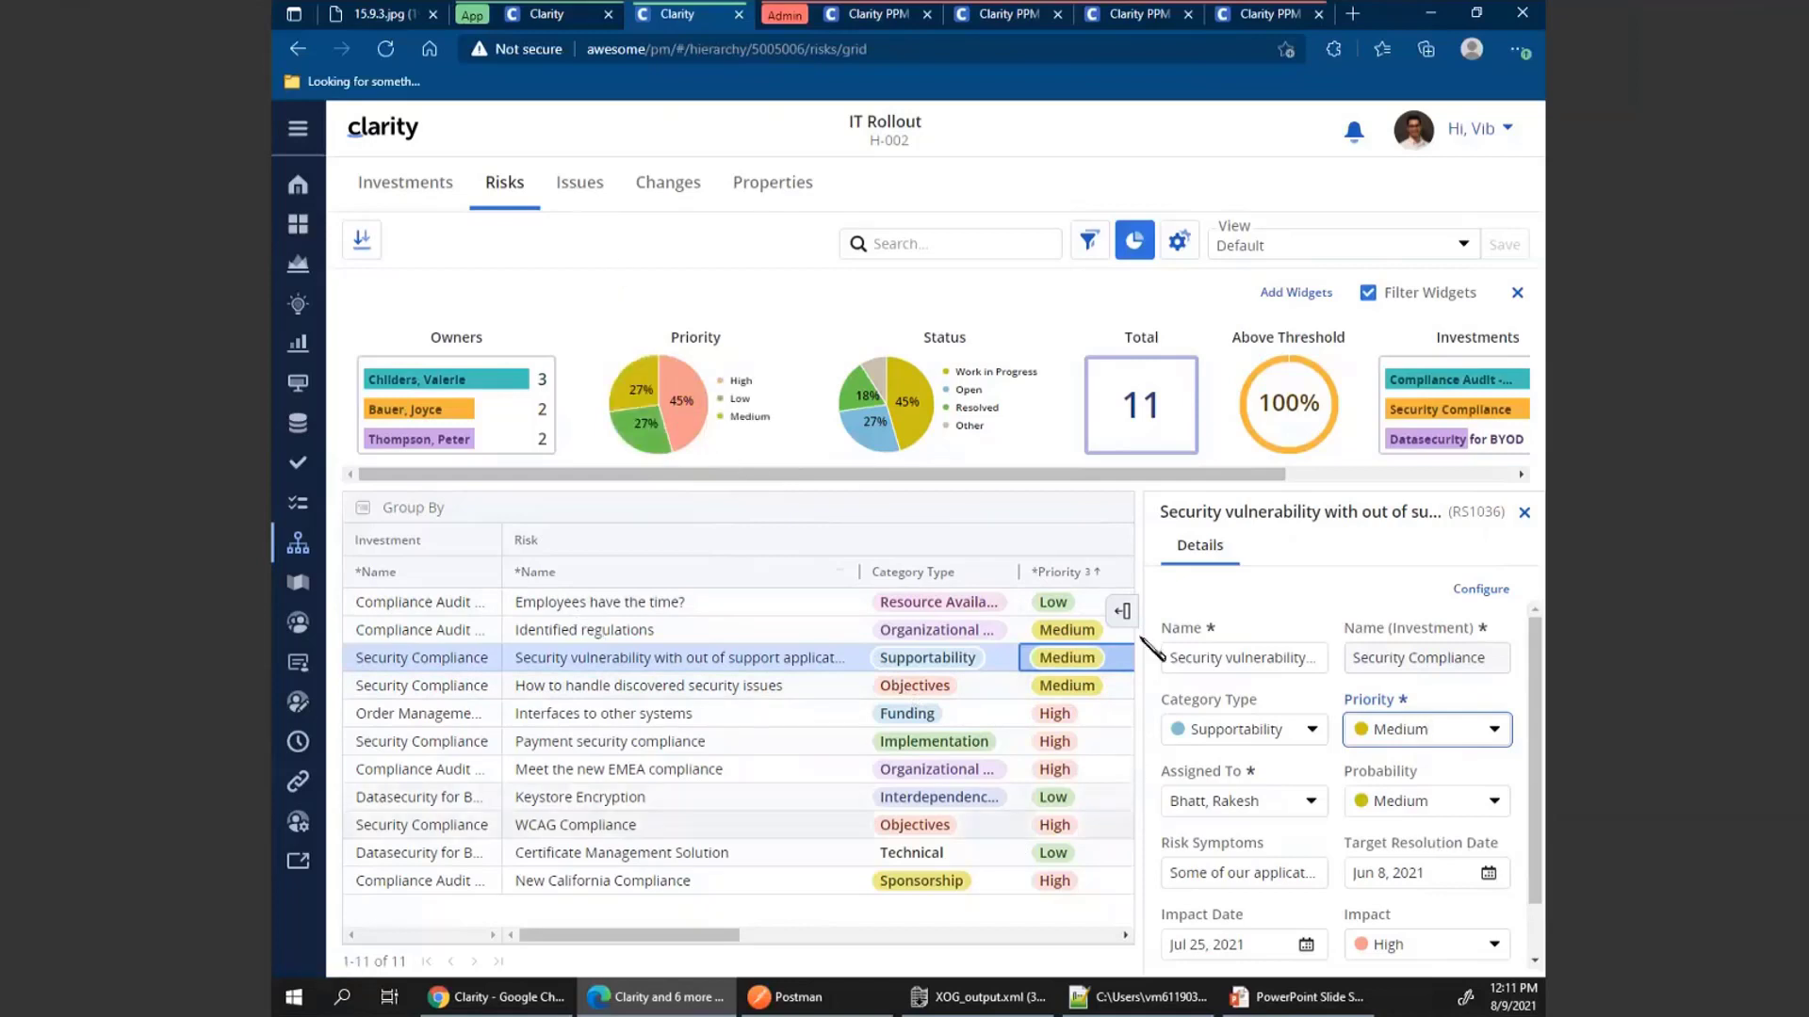
pyautogui.click(1524, 512)
pyautogui.click(1524, 512)
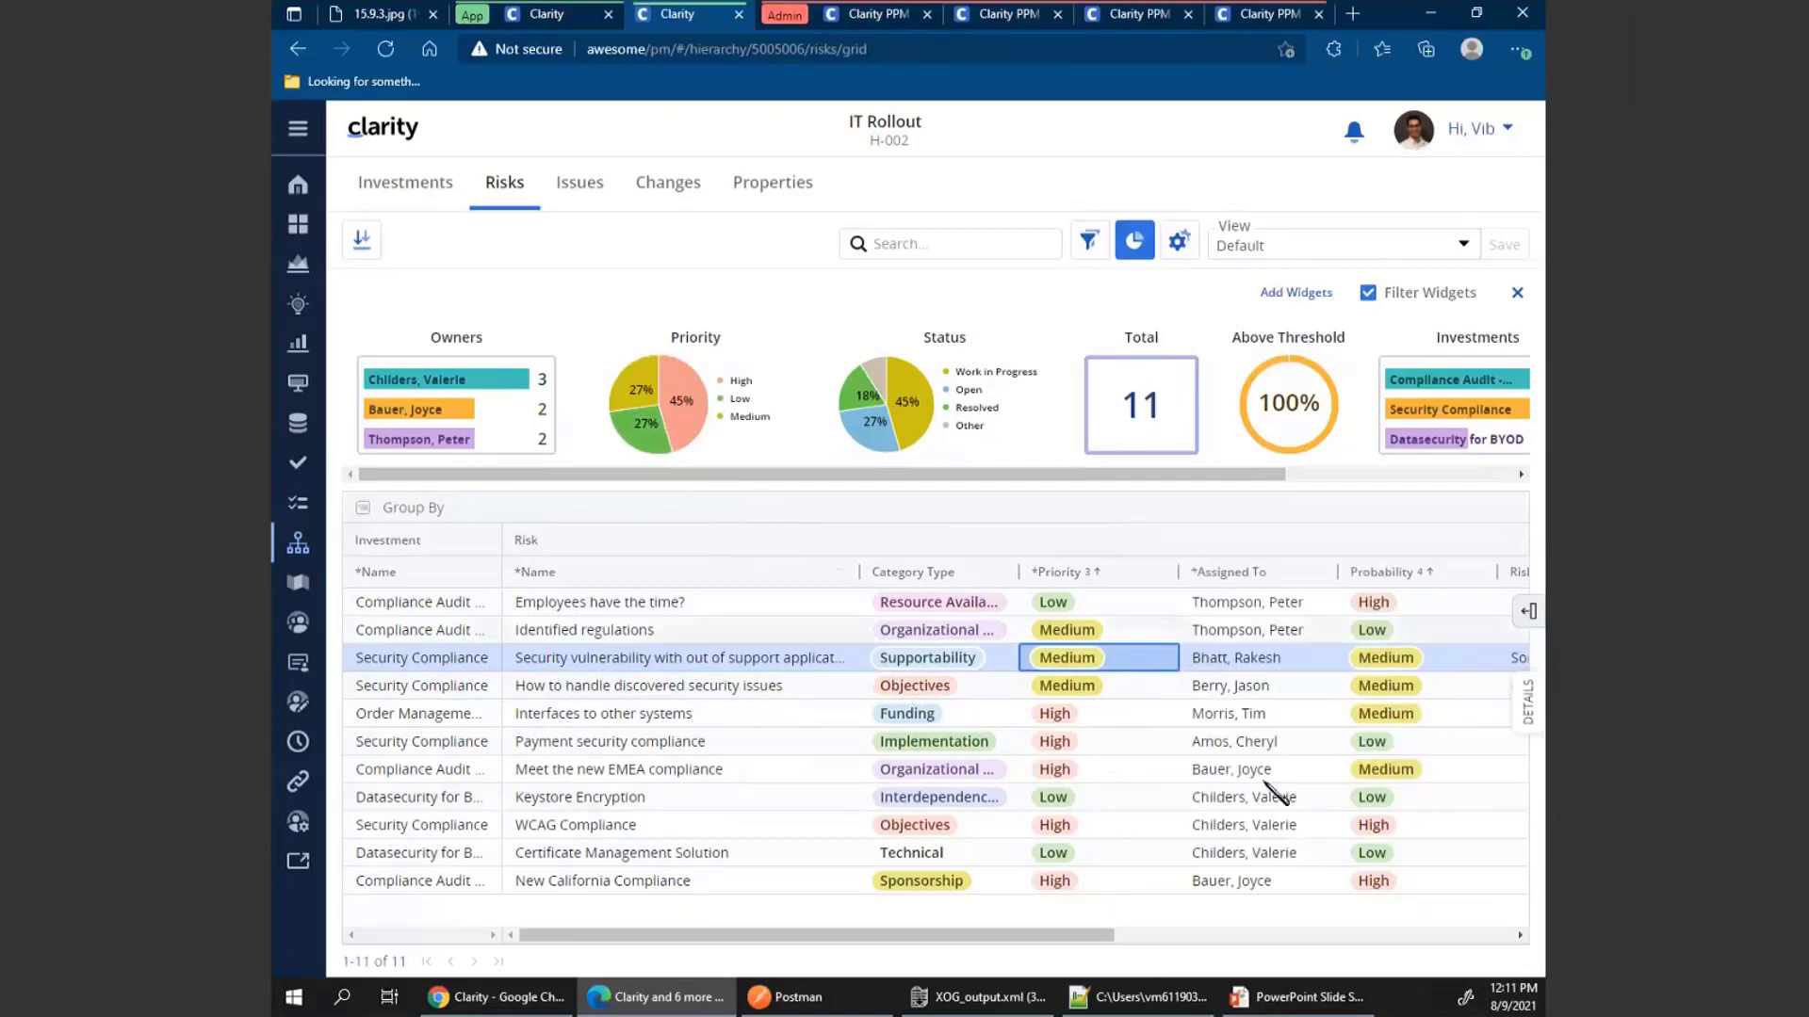
# Apply the Overdue Risks view and look at the risks grouped under Compliance Audit - Security and Datasecurity for BYOD
pyautogui.moveTo(1055, 935)
pyautogui.mouseDown()
pyautogui.moveTo(1498, 945)
pyautogui.moveTo(1084, 937)
pyautogui.mouseUp()
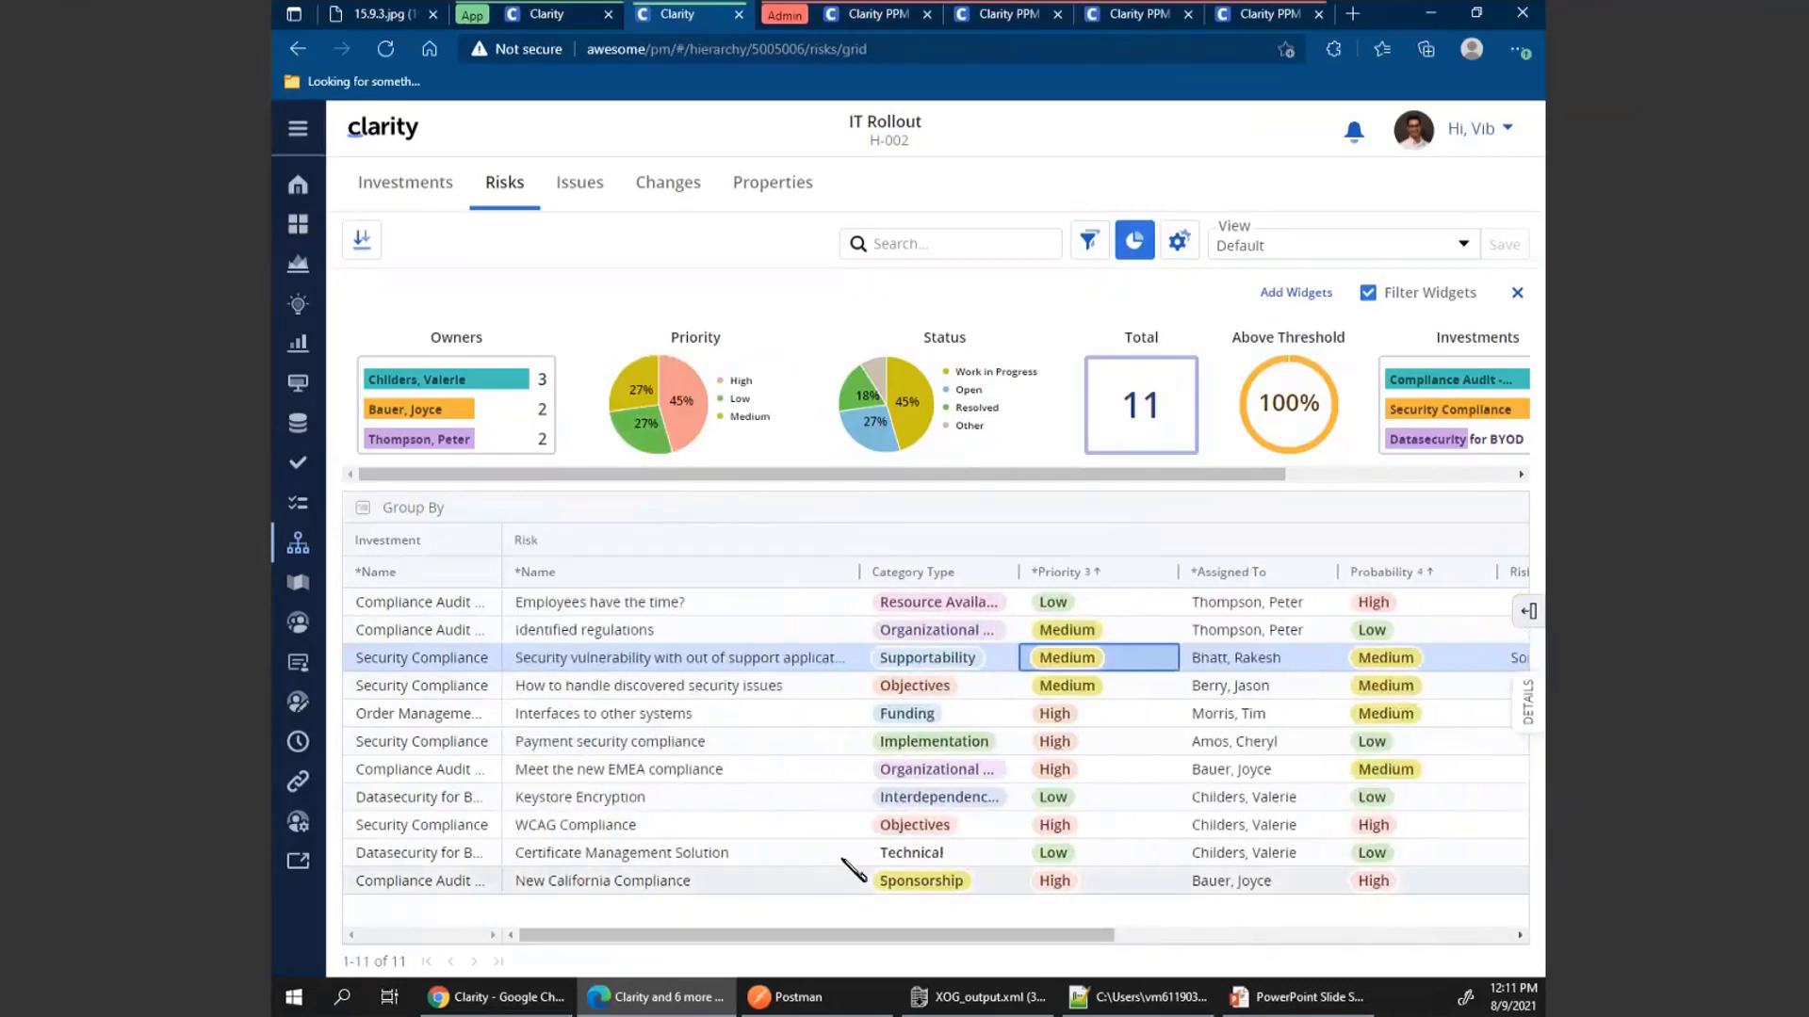
pyautogui.click(1464, 246)
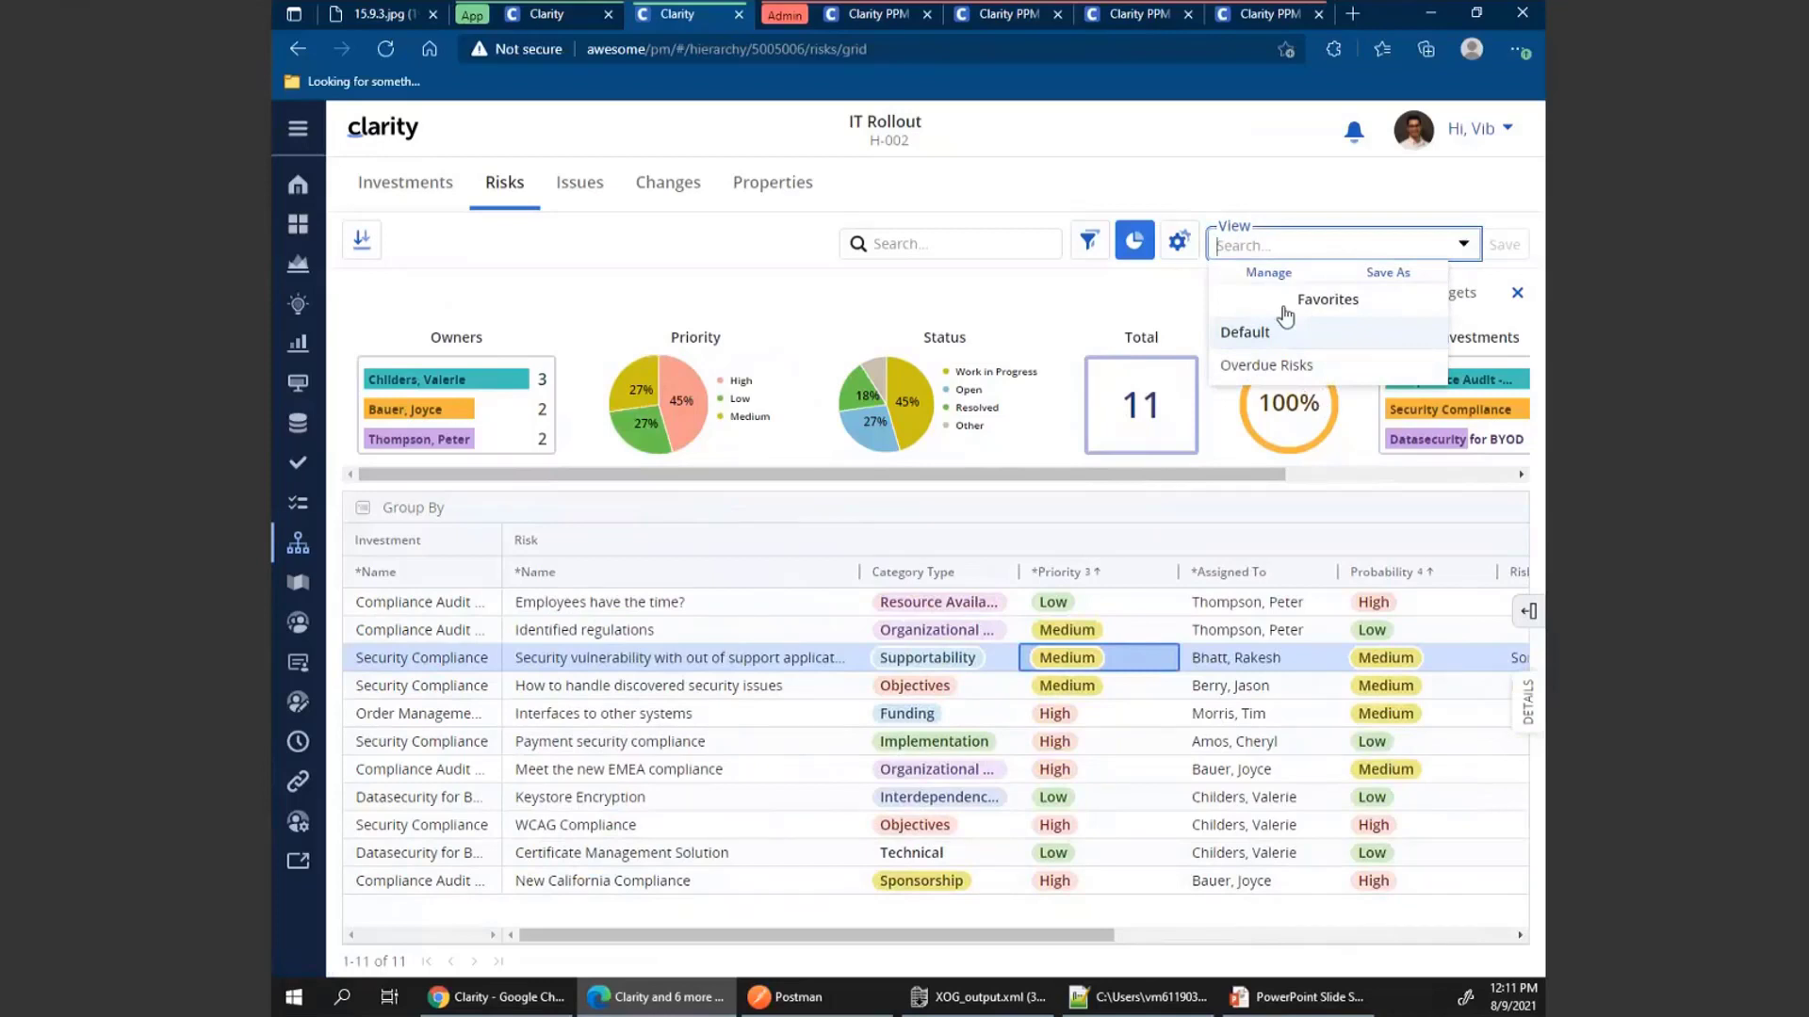
pyautogui.click(1267, 366)
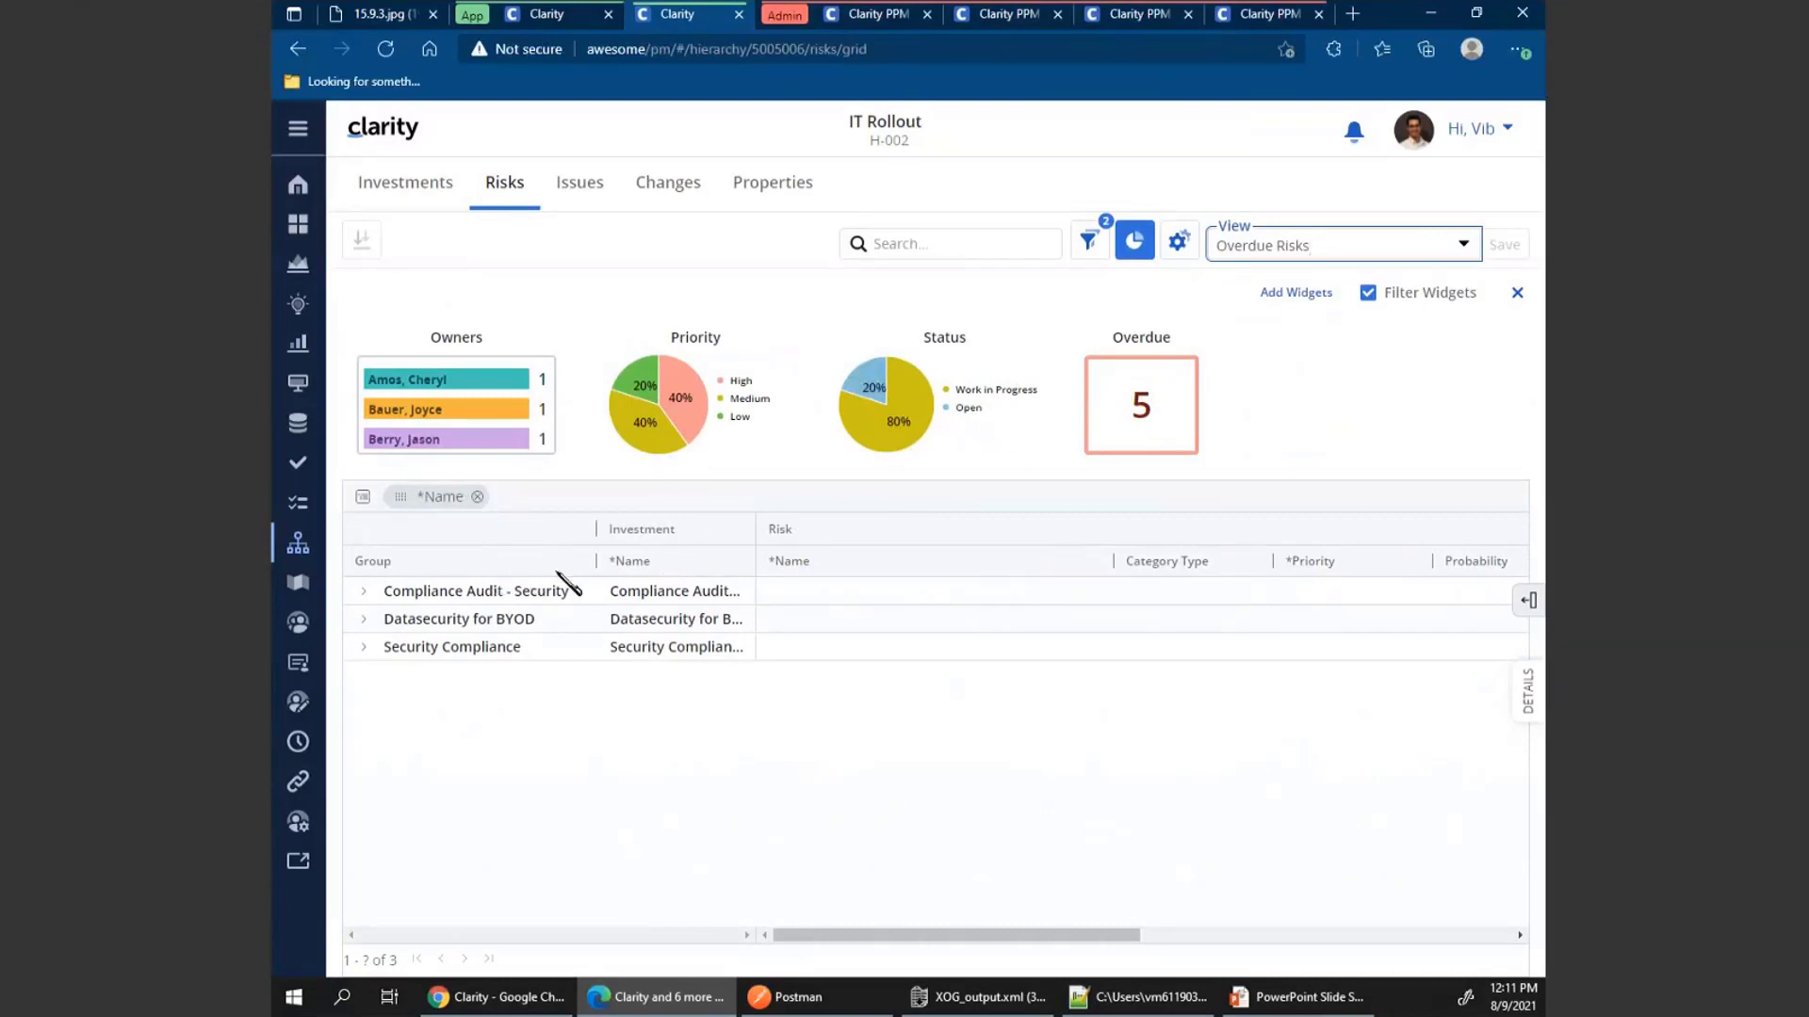
pyautogui.click(365, 593)
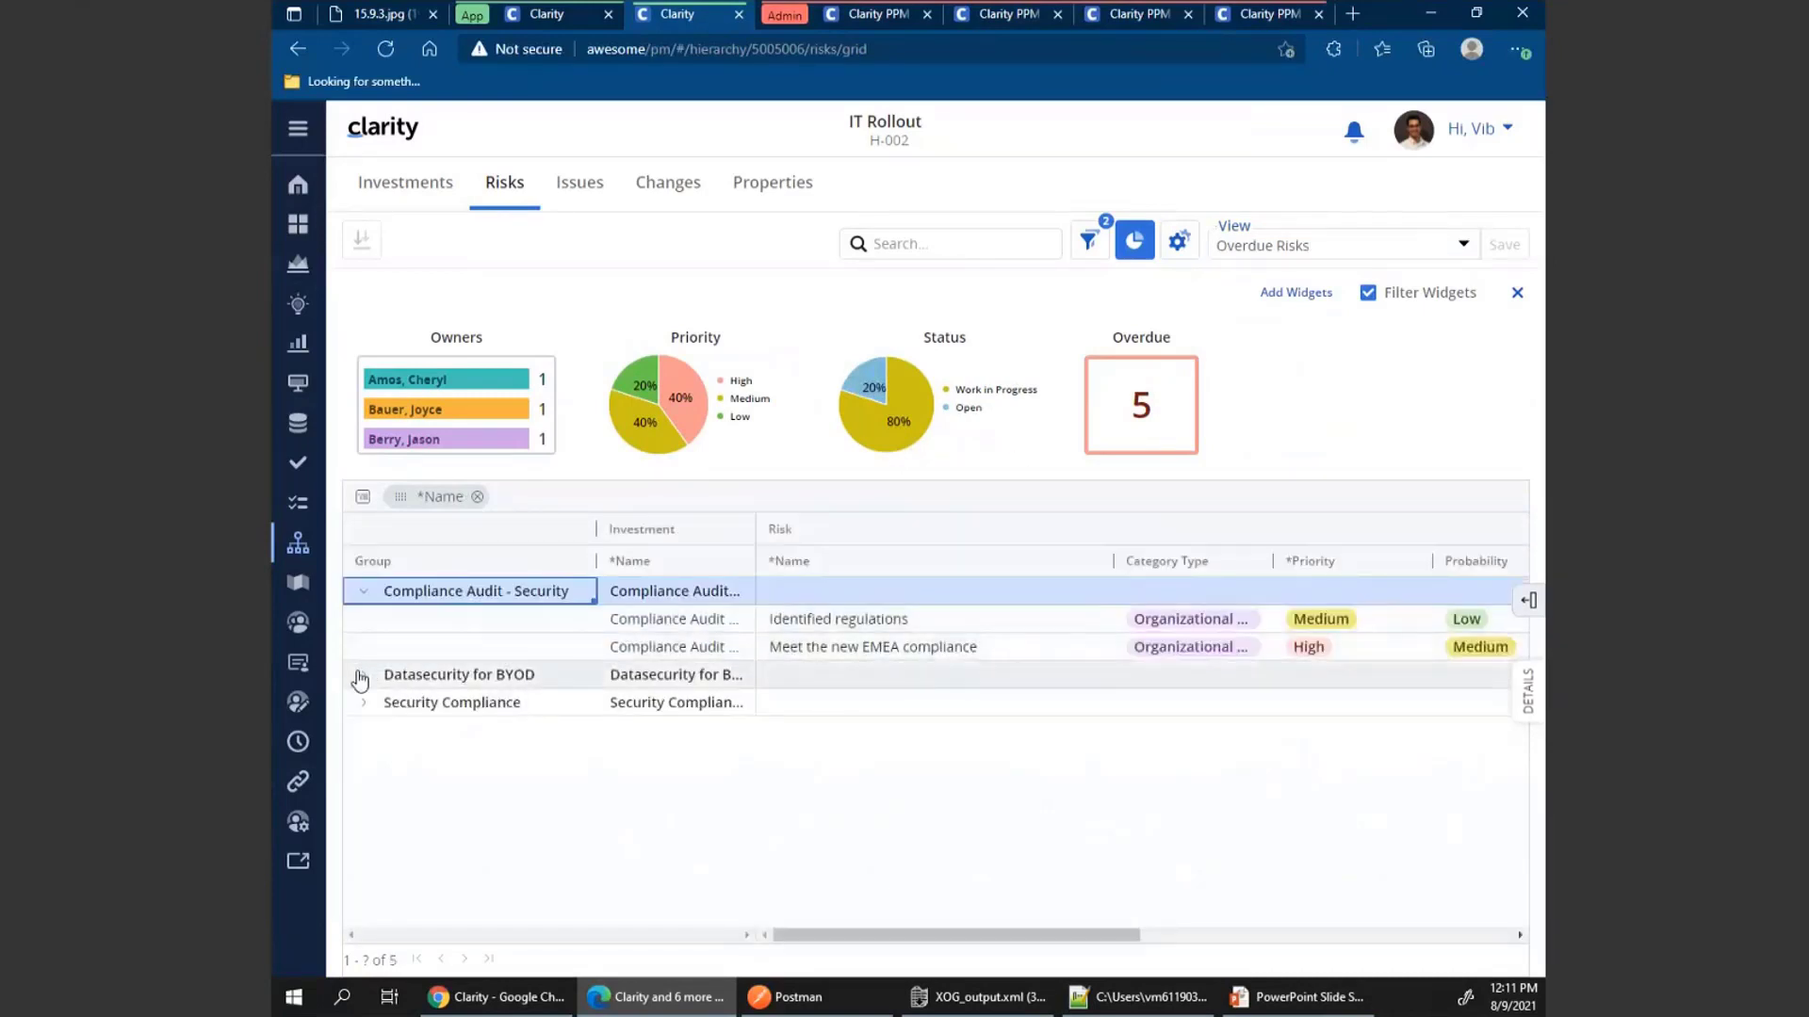
pyautogui.click(363, 675)
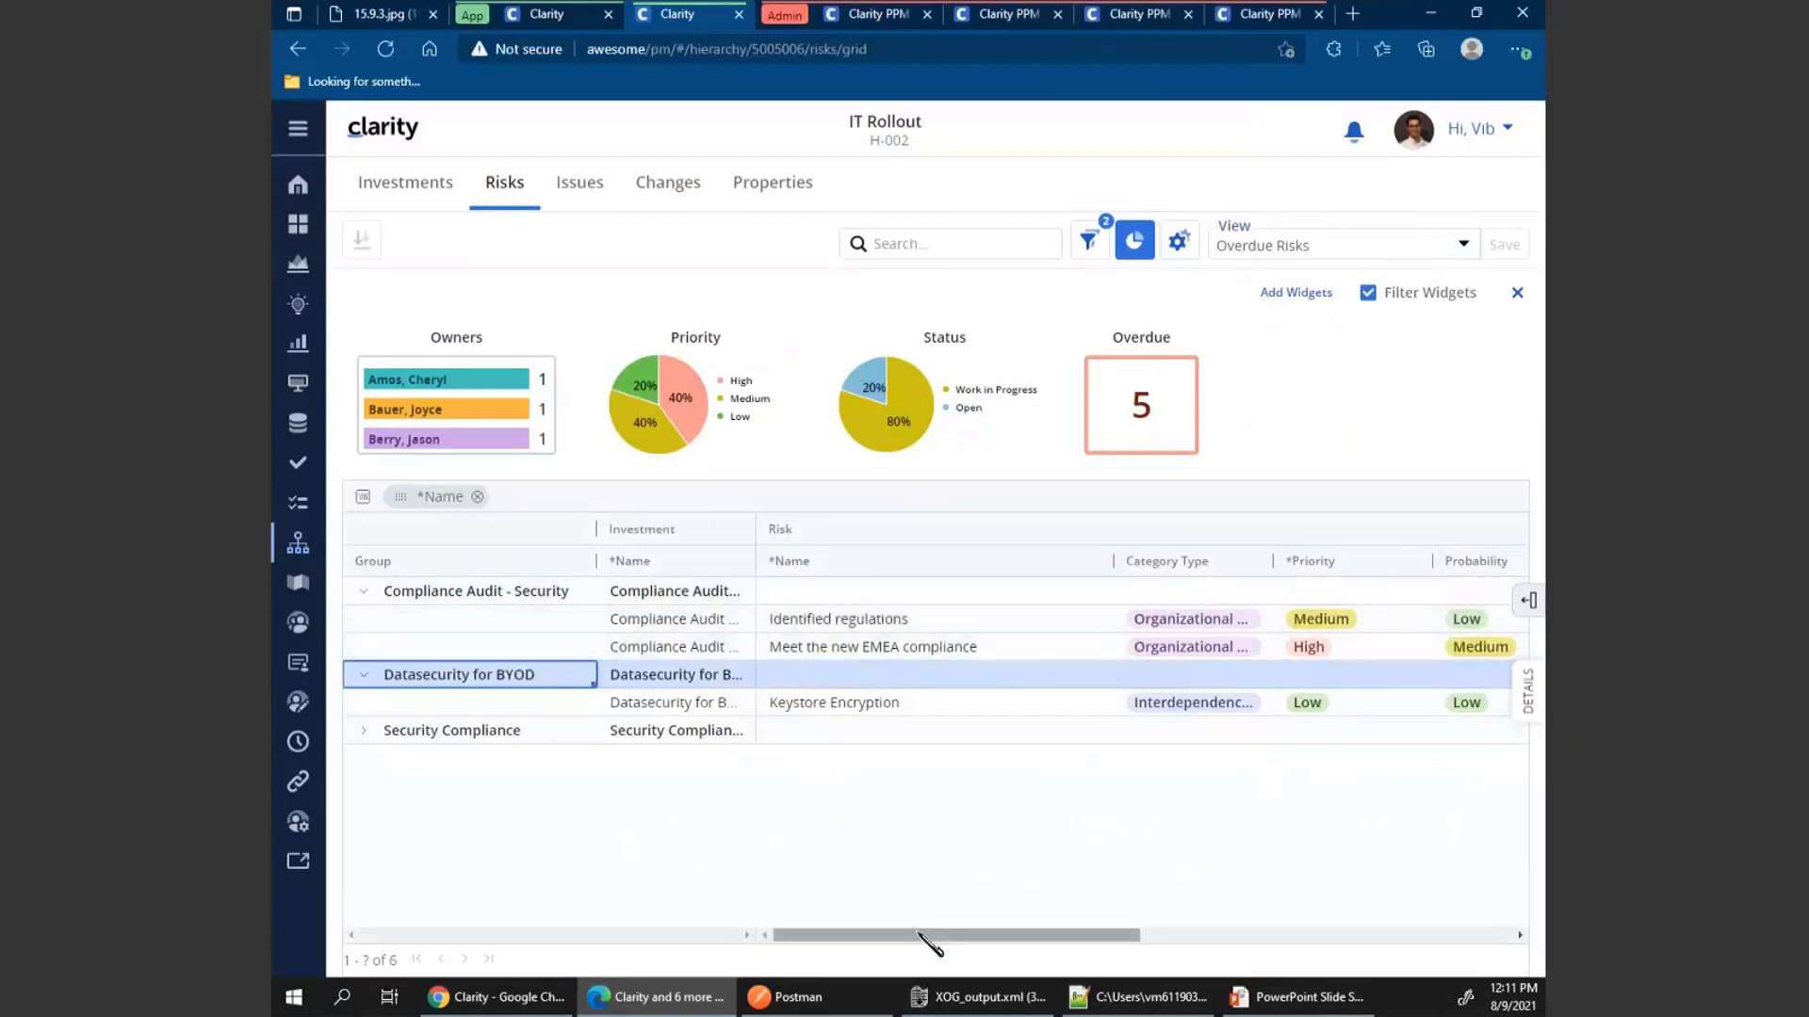
pyautogui.moveTo(929, 937)
pyautogui.mouseDown()
pyautogui.moveTo(1215, 938)
pyautogui.moveTo(936, 938)
pyautogui.mouseUp()
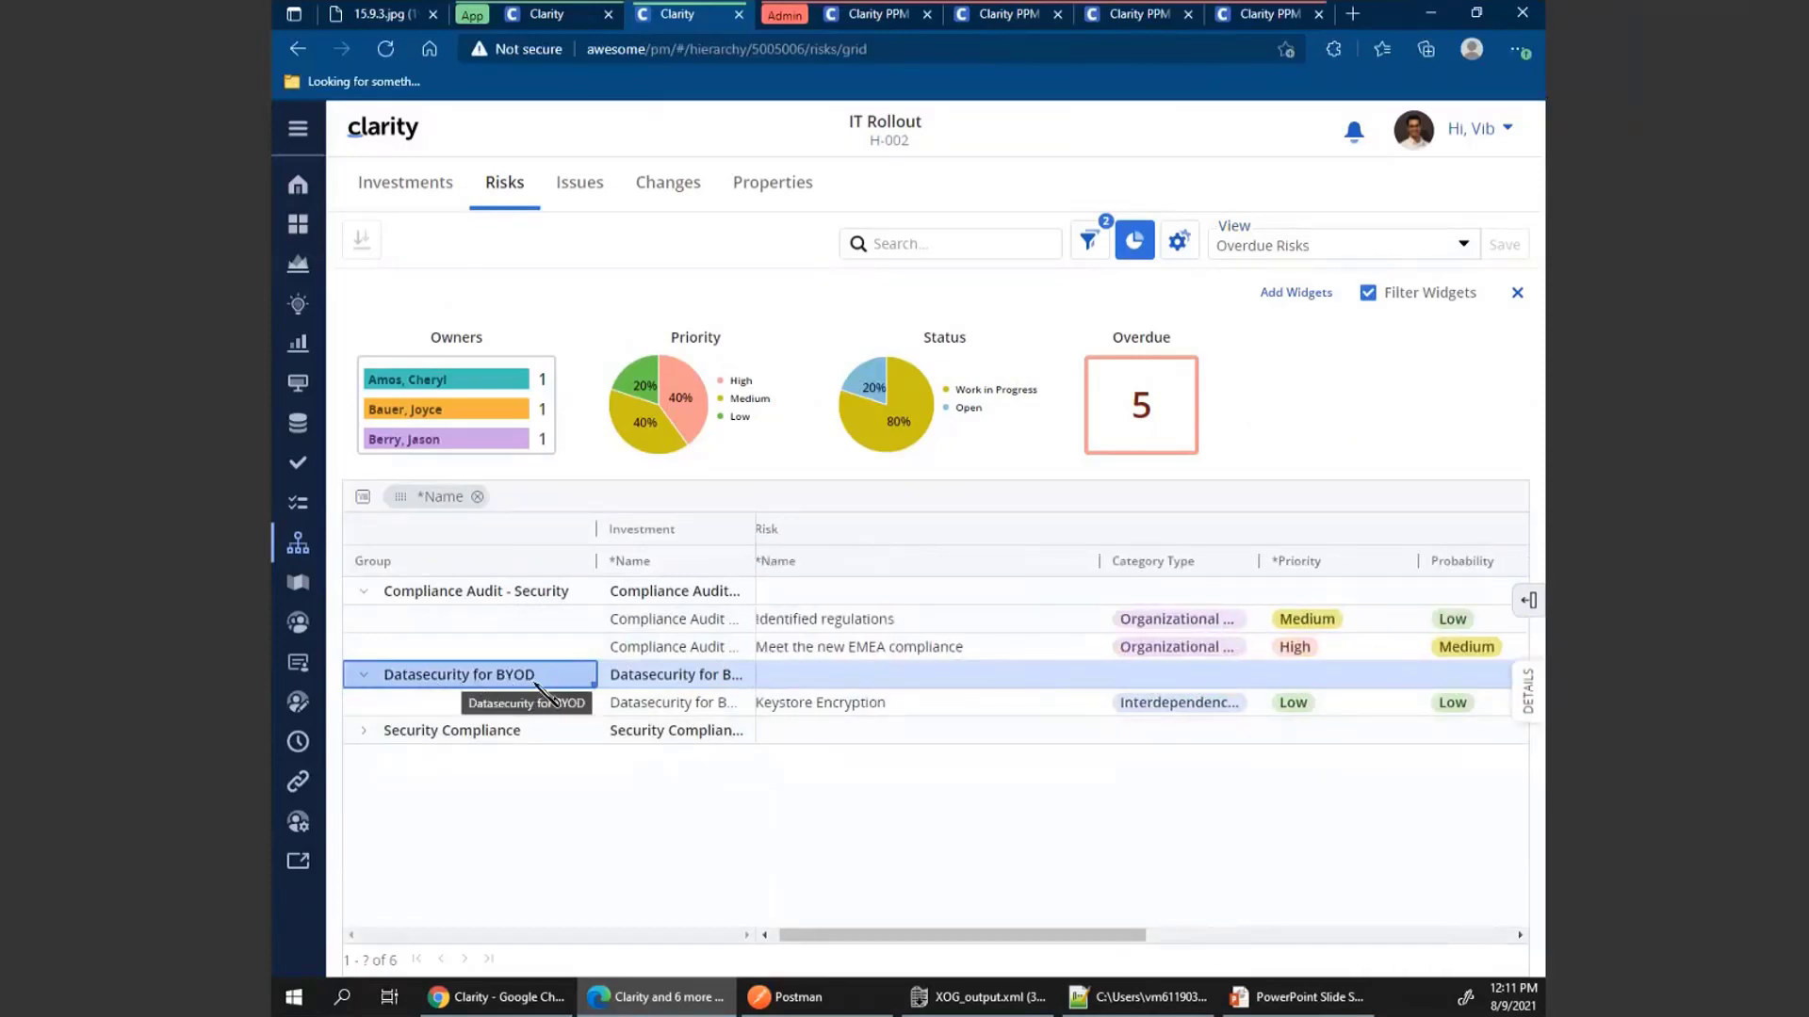
pyautogui.moveTo(1029, 937); pyautogui.dragTo(951, 927)
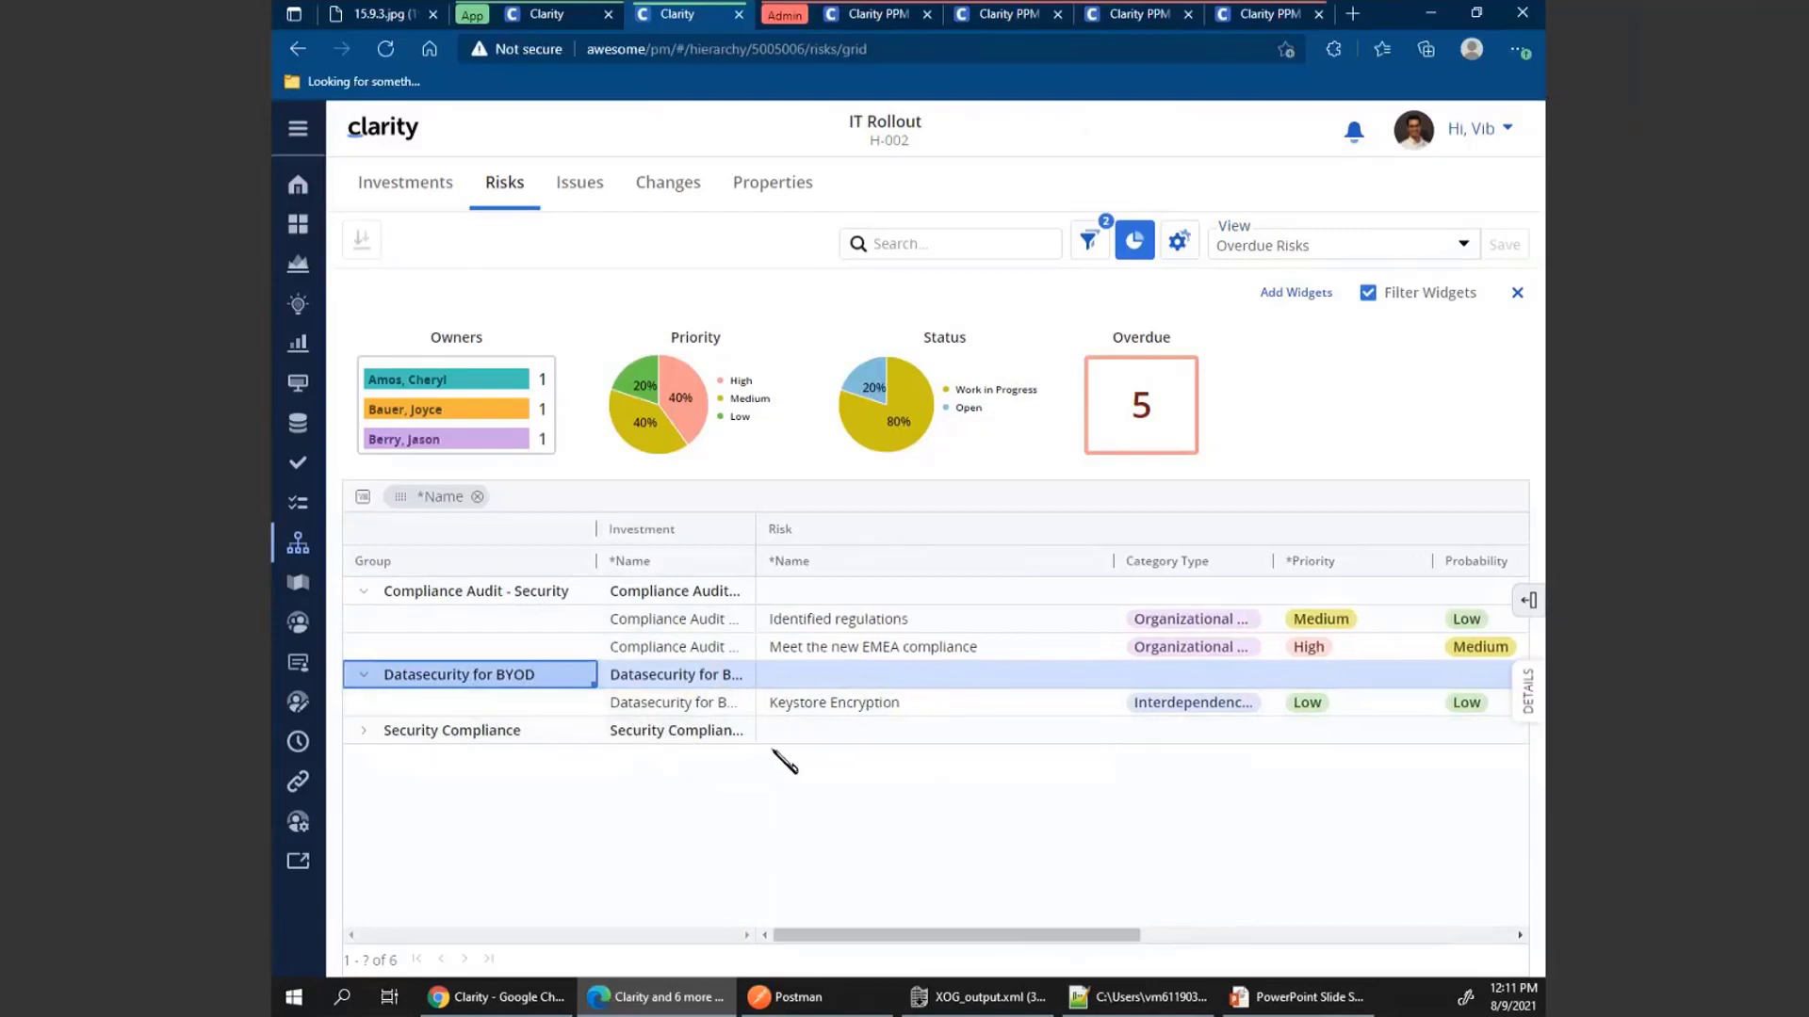
pyautogui.click(693, 706)
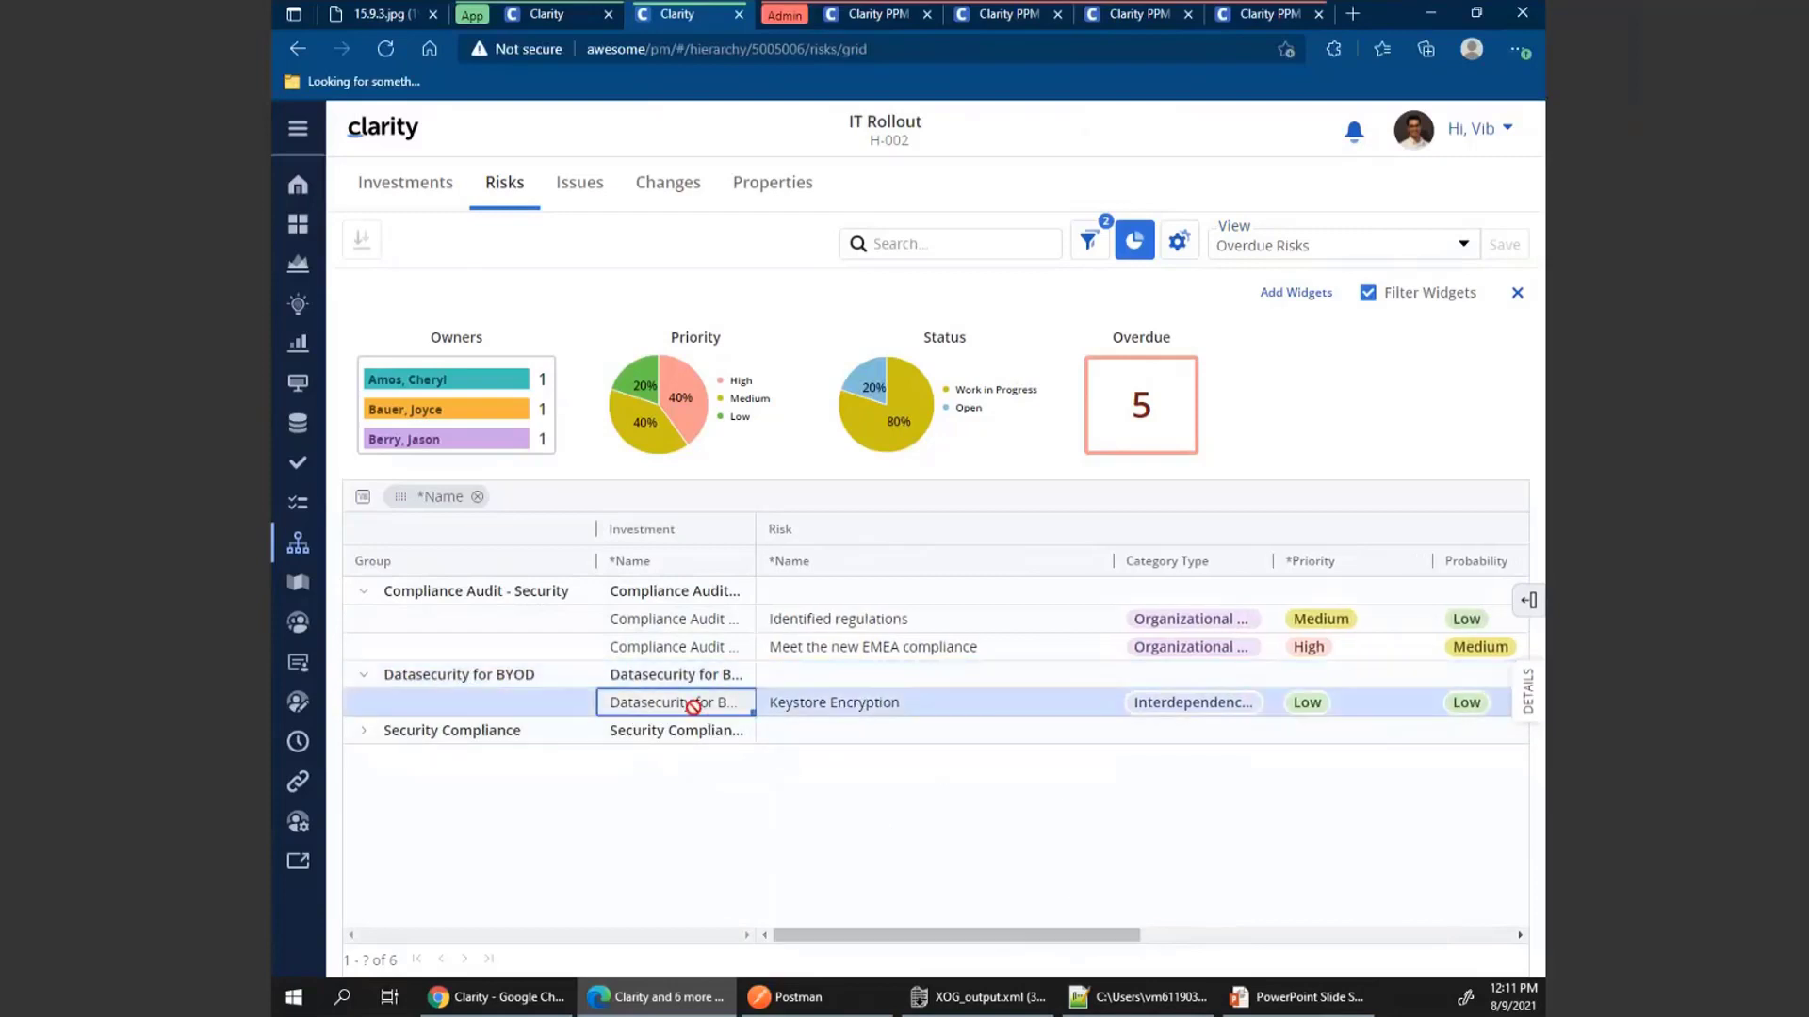
# Open the IT Rollout hierarchy's issues and examine which Issue and Investment attributes are available as columns
pyautogui.click(586, 184)
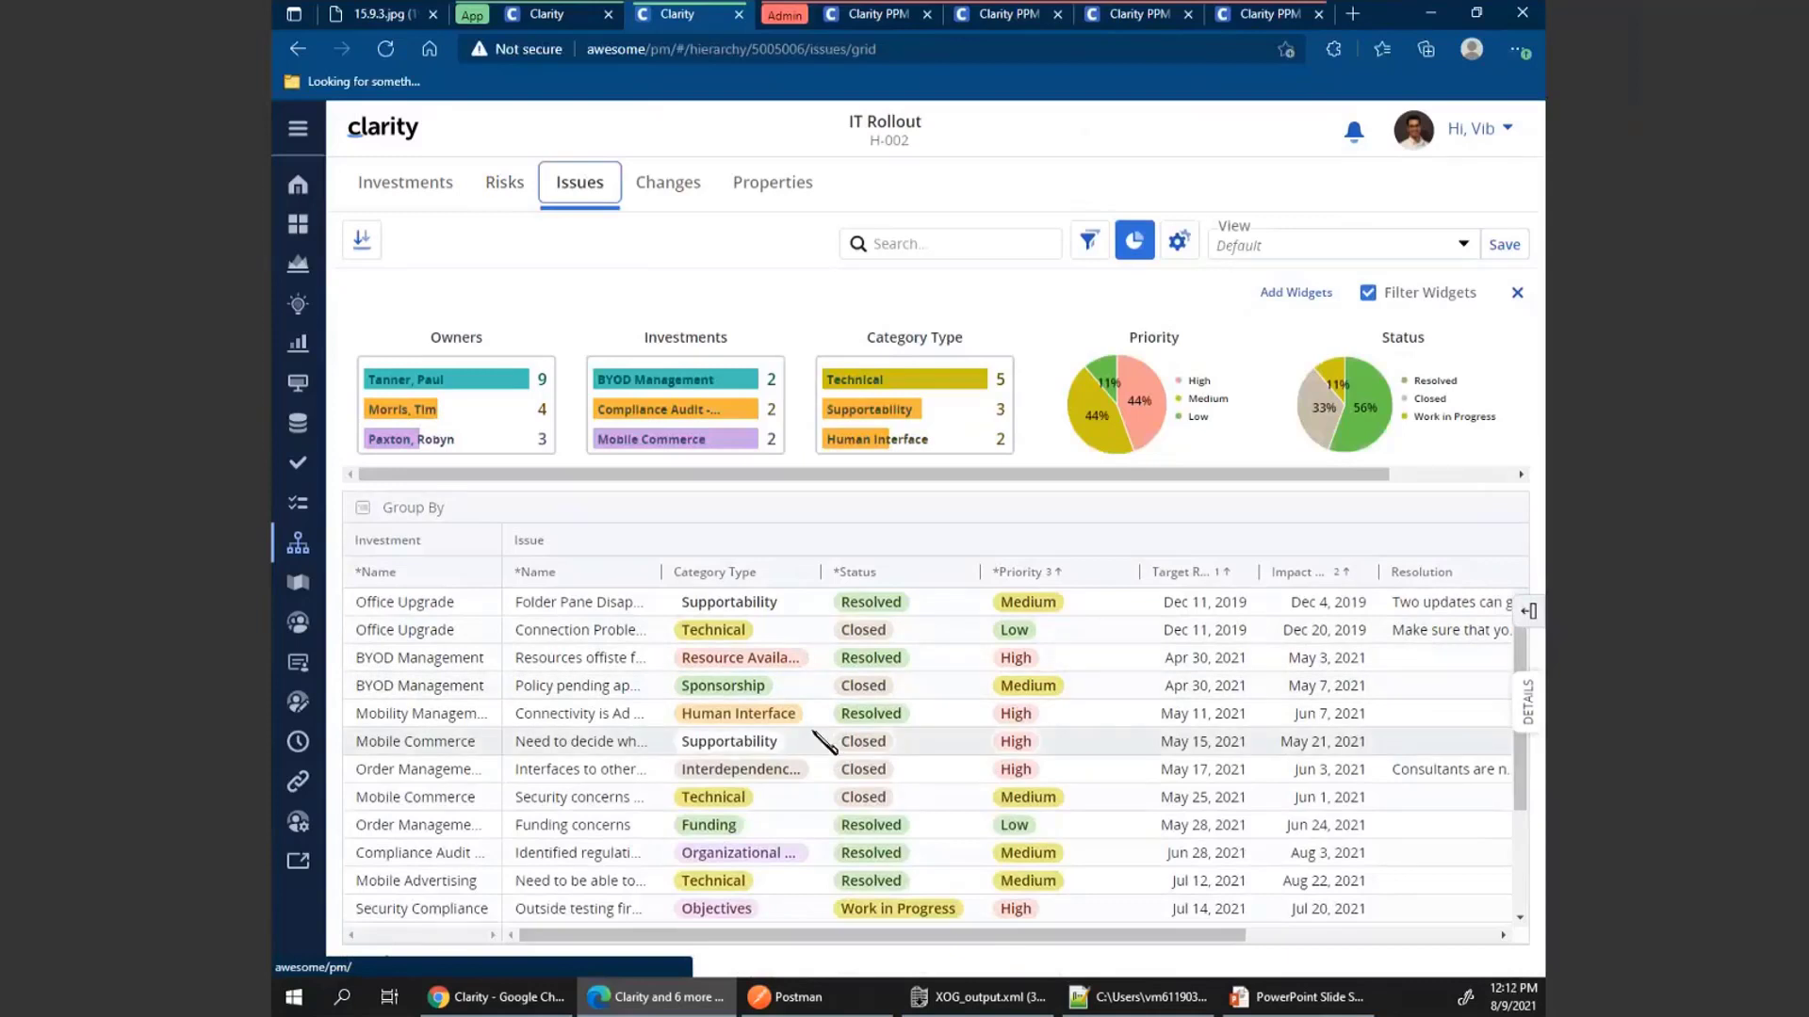
pyautogui.click(1528, 611)
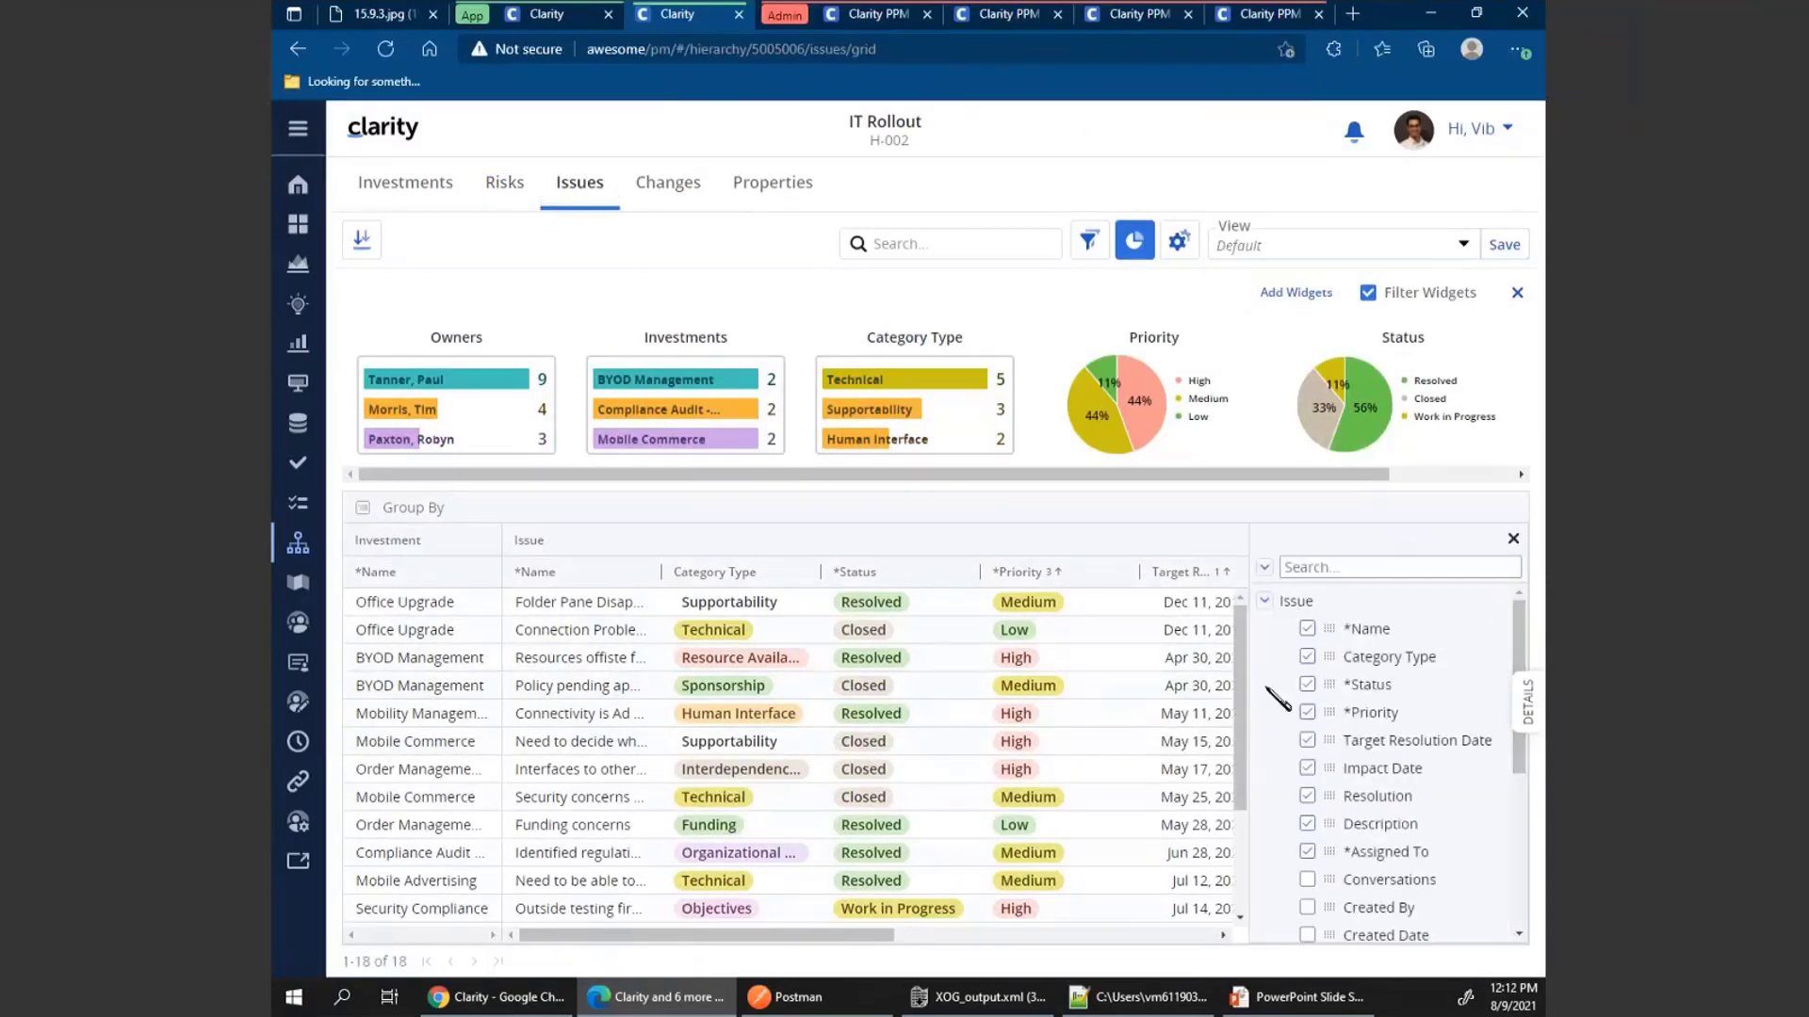
pyautogui.click(1264, 602)
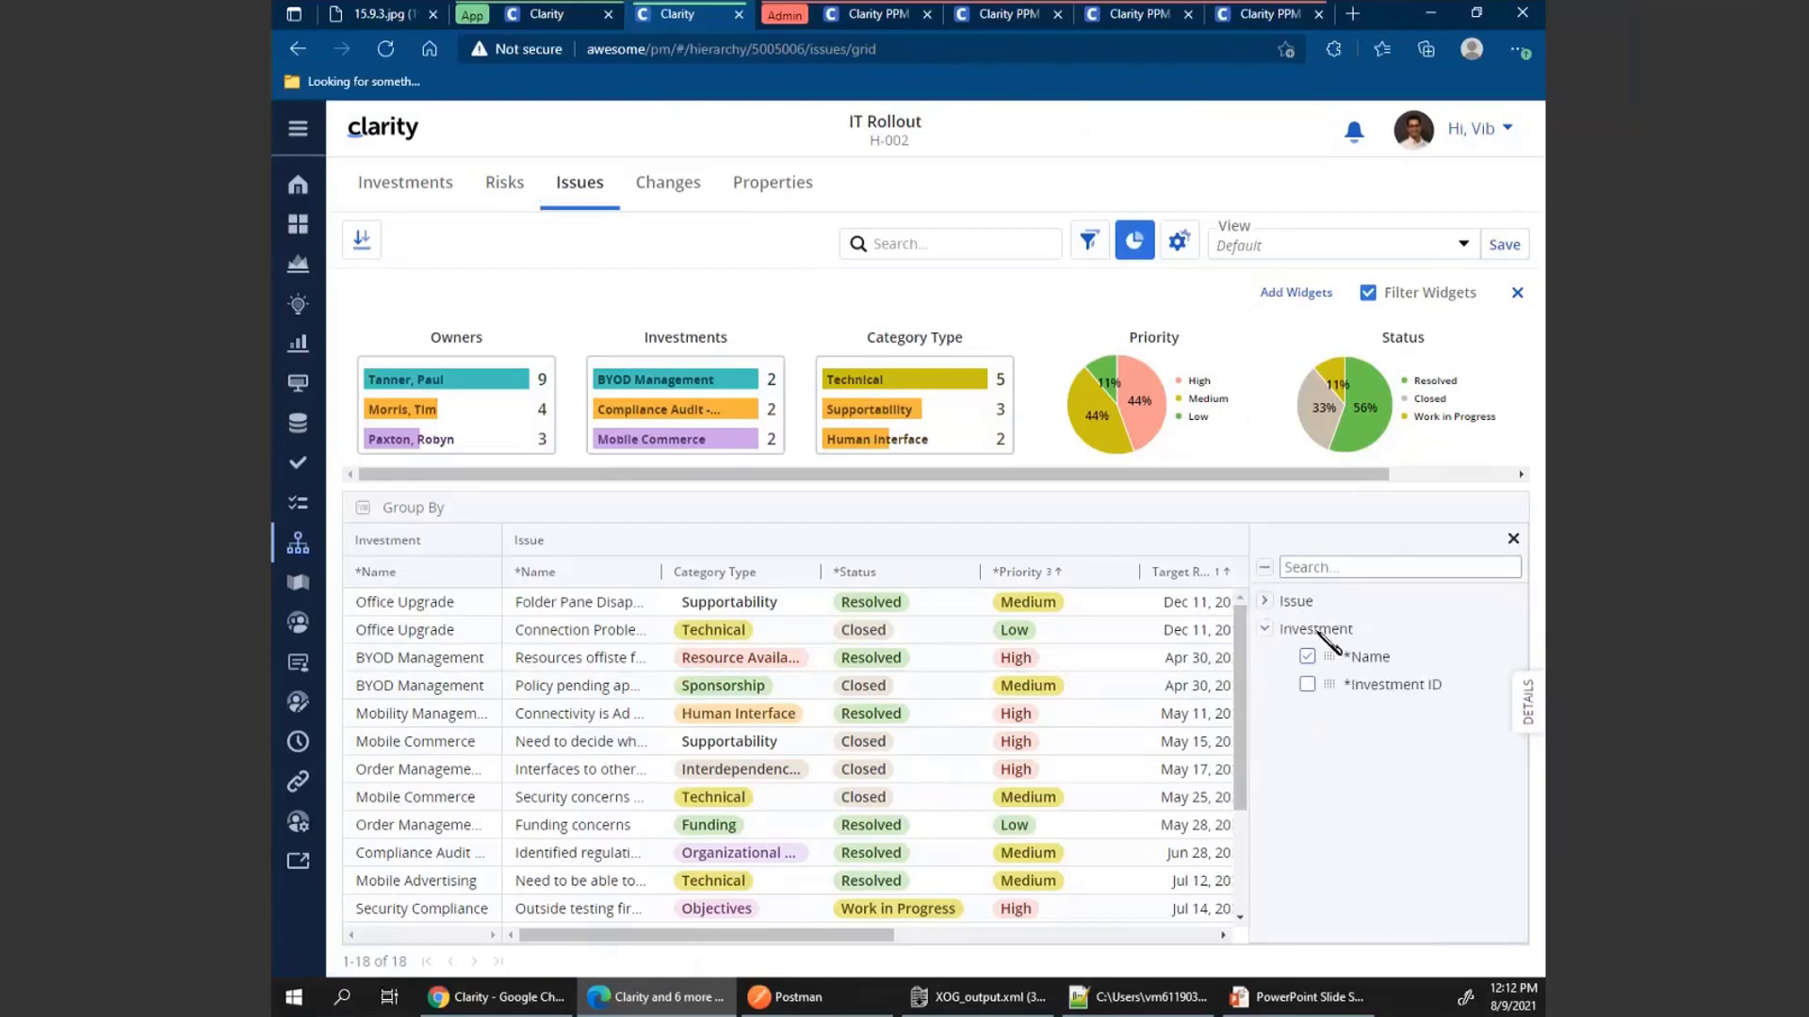
pyautogui.click(1264, 601)
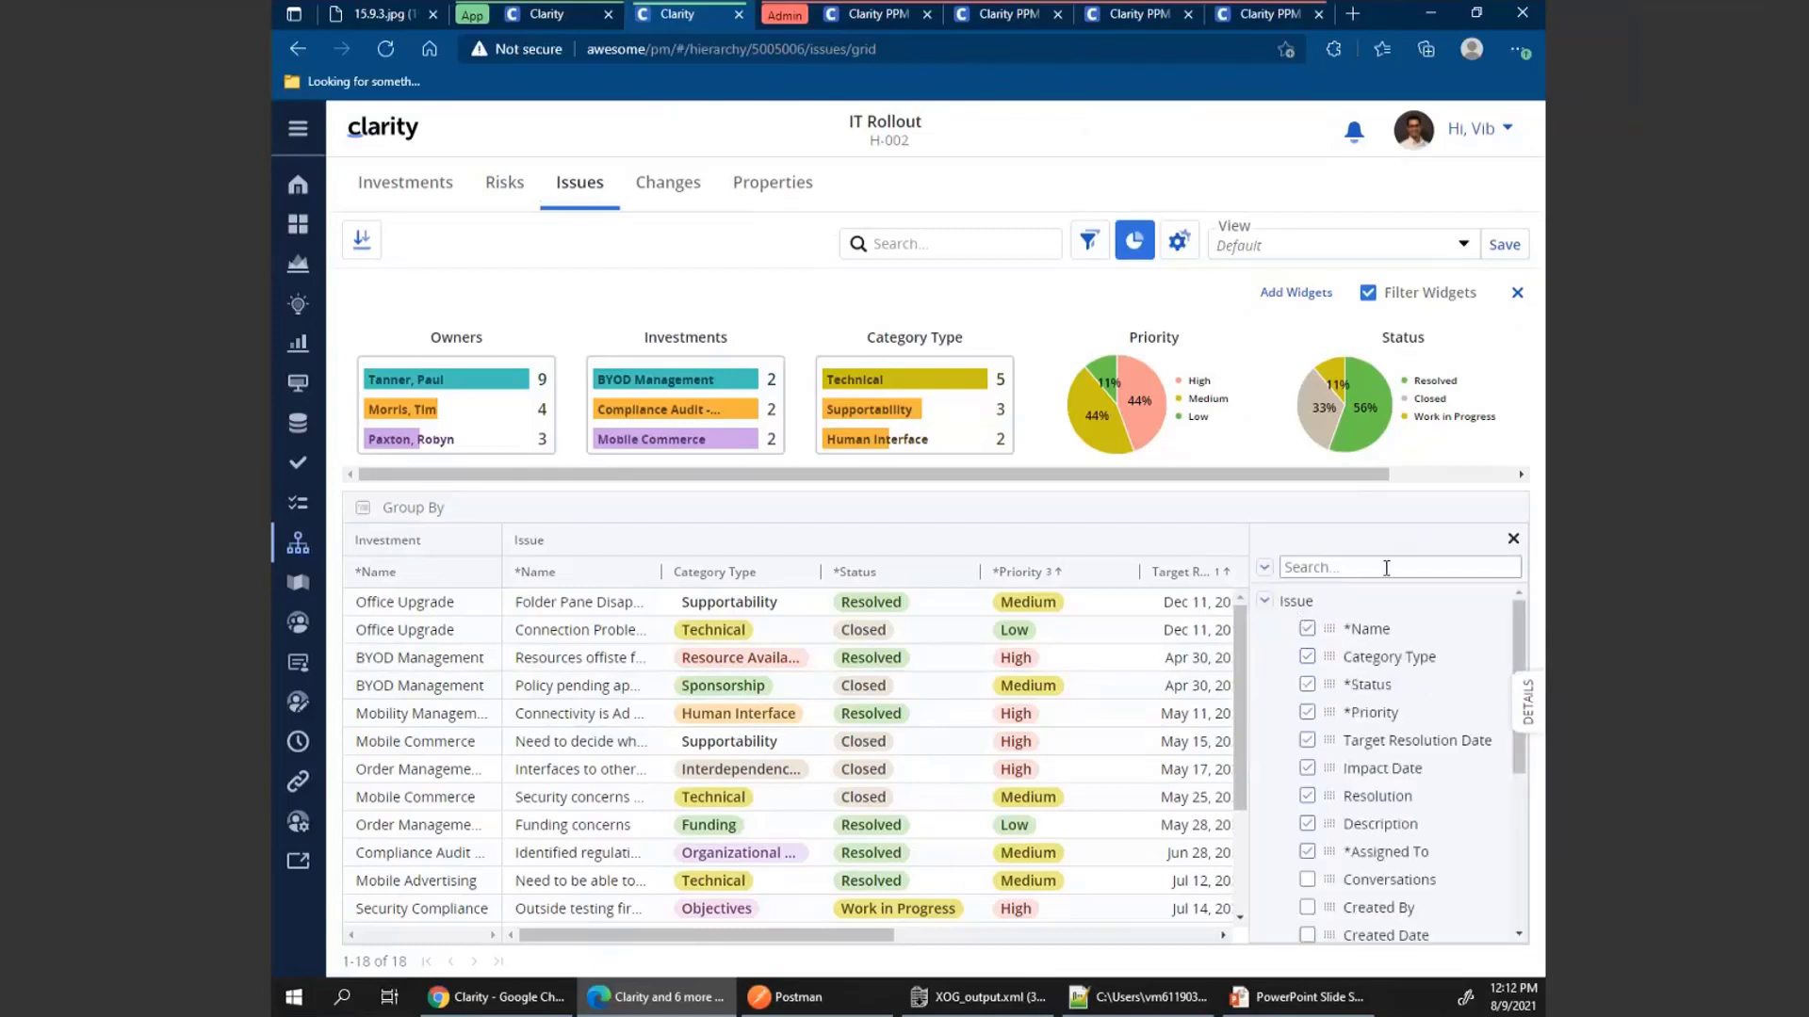
pyautogui.click(1513, 541)
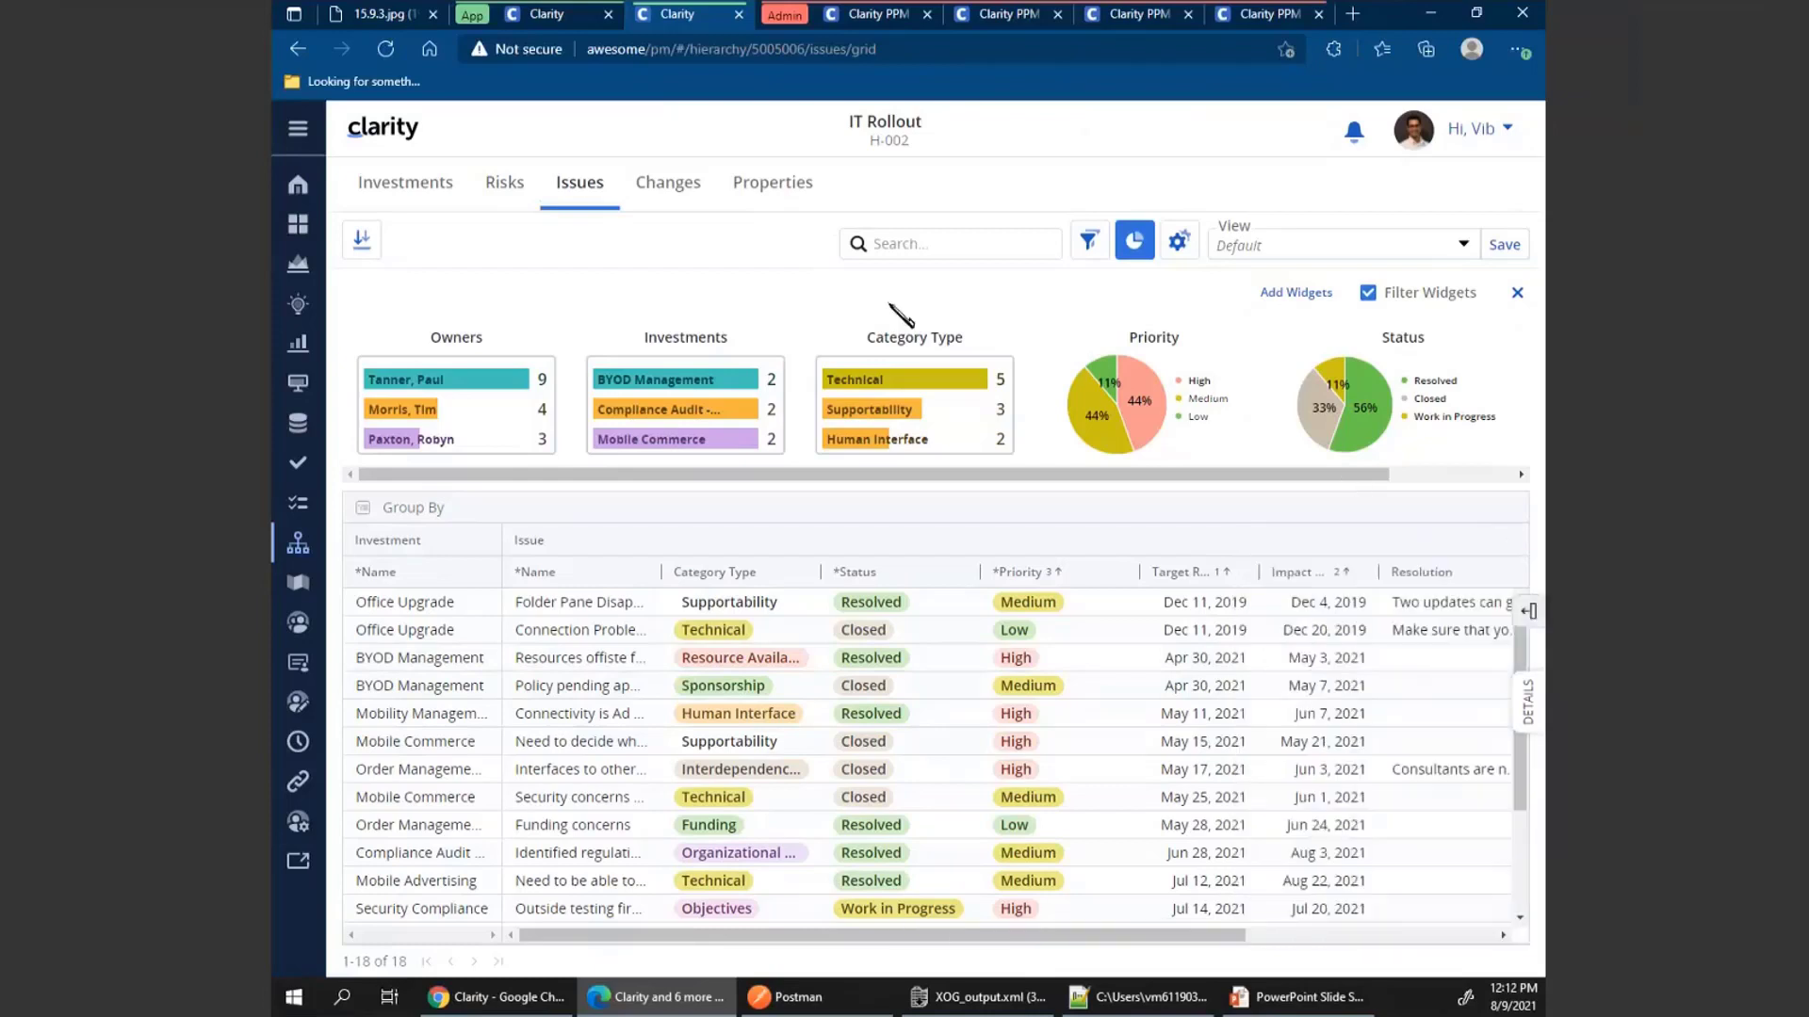
# Open the IT Rollout hierarchy's changes and examine which Change and Investment attributes are available as columns
pyautogui.click(684, 179)
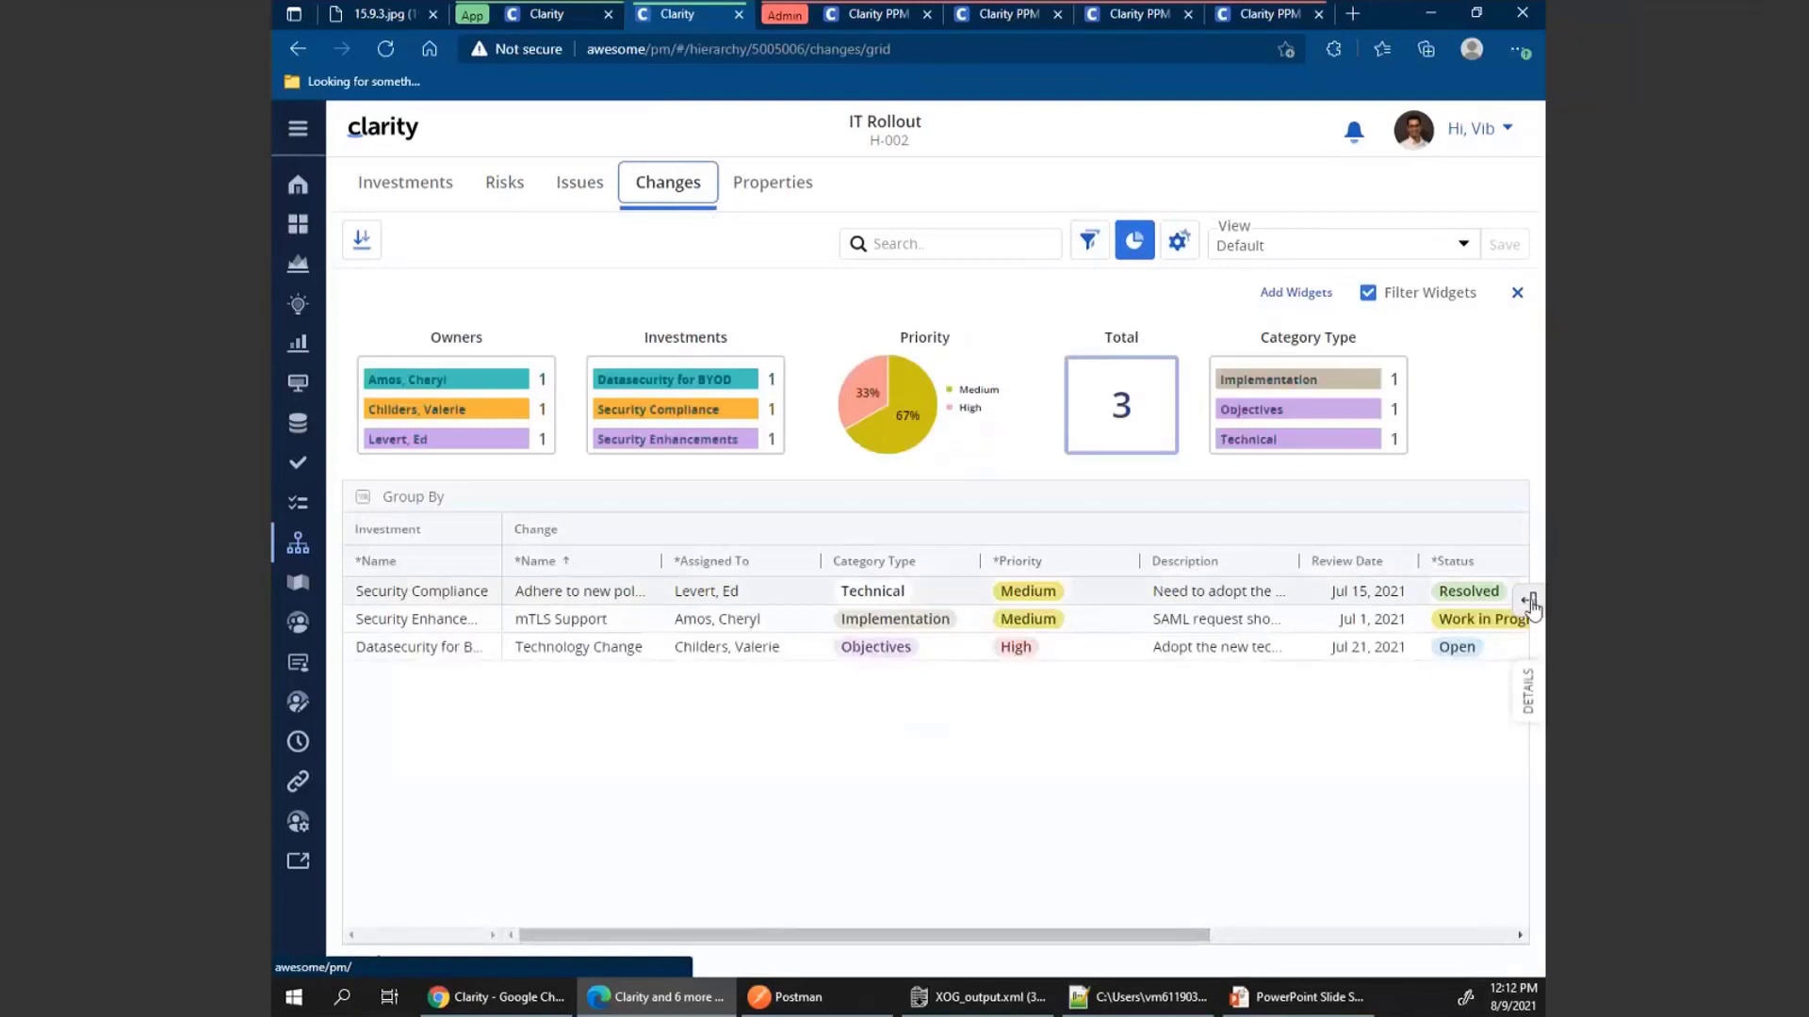
pyautogui.click(1529, 603)
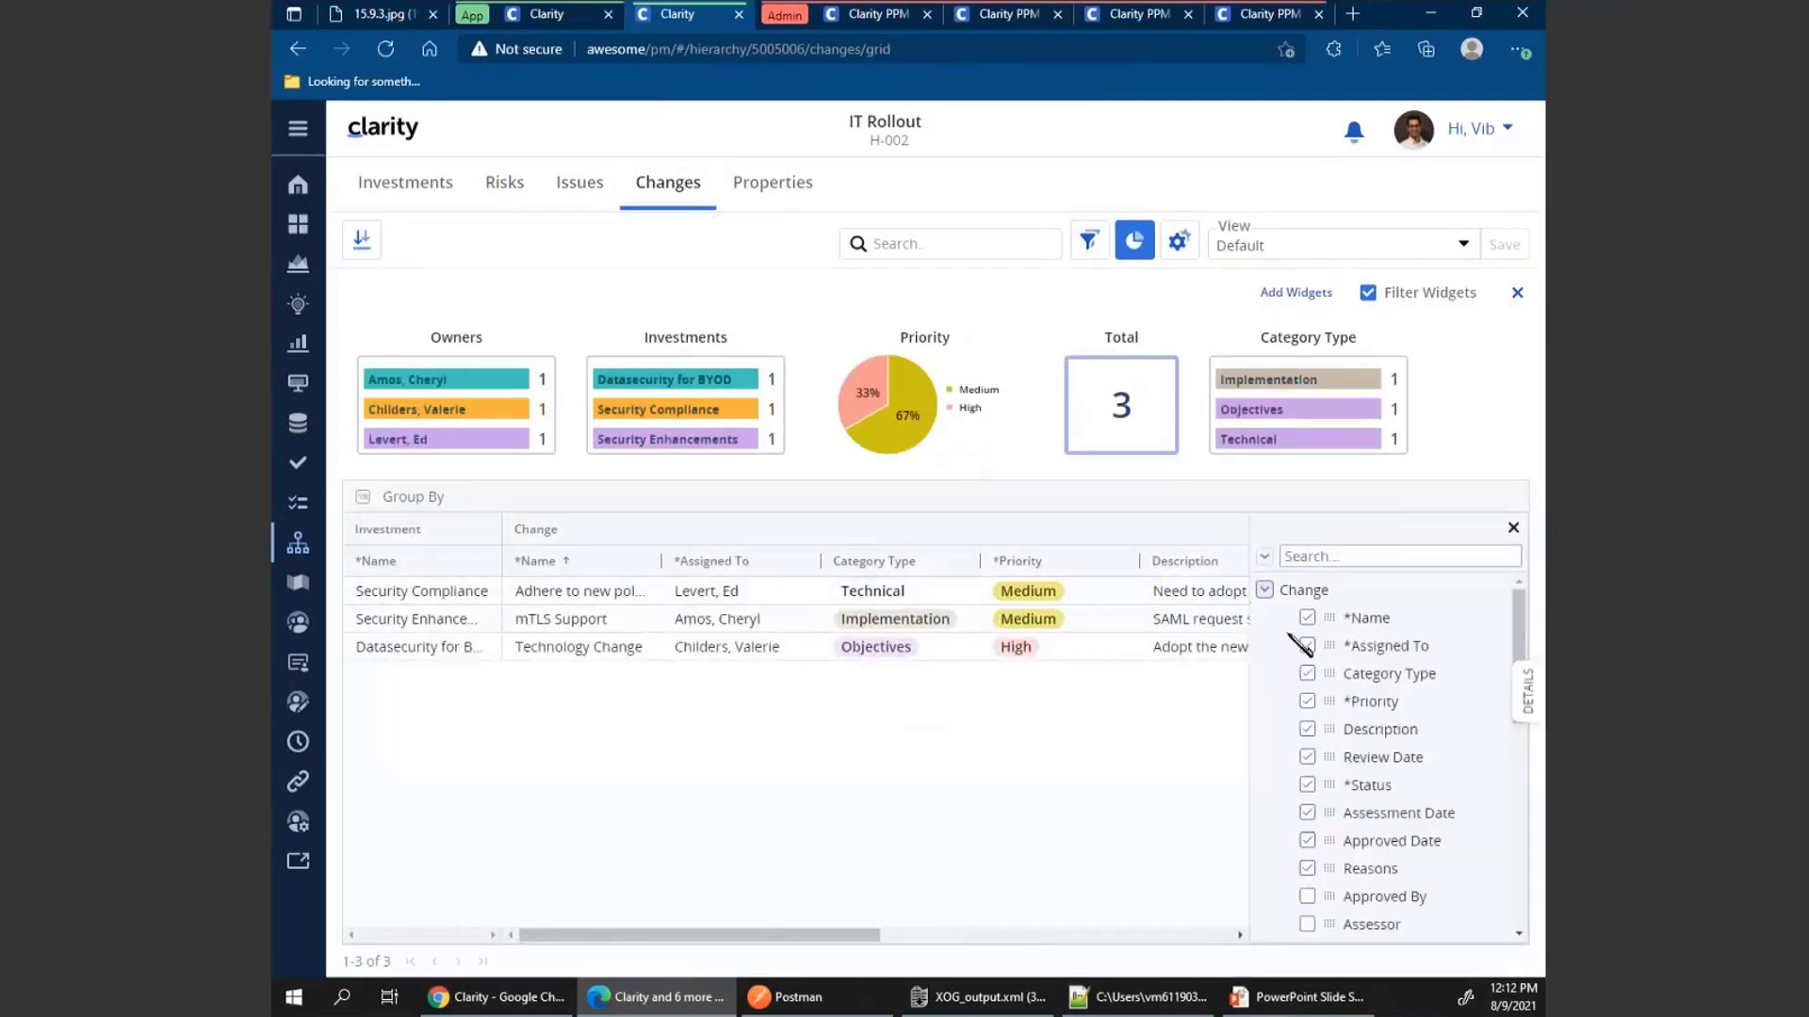
pyautogui.click(1264, 591)
pyautogui.click(1264, 591)
pyautogui.click(1265, 591)
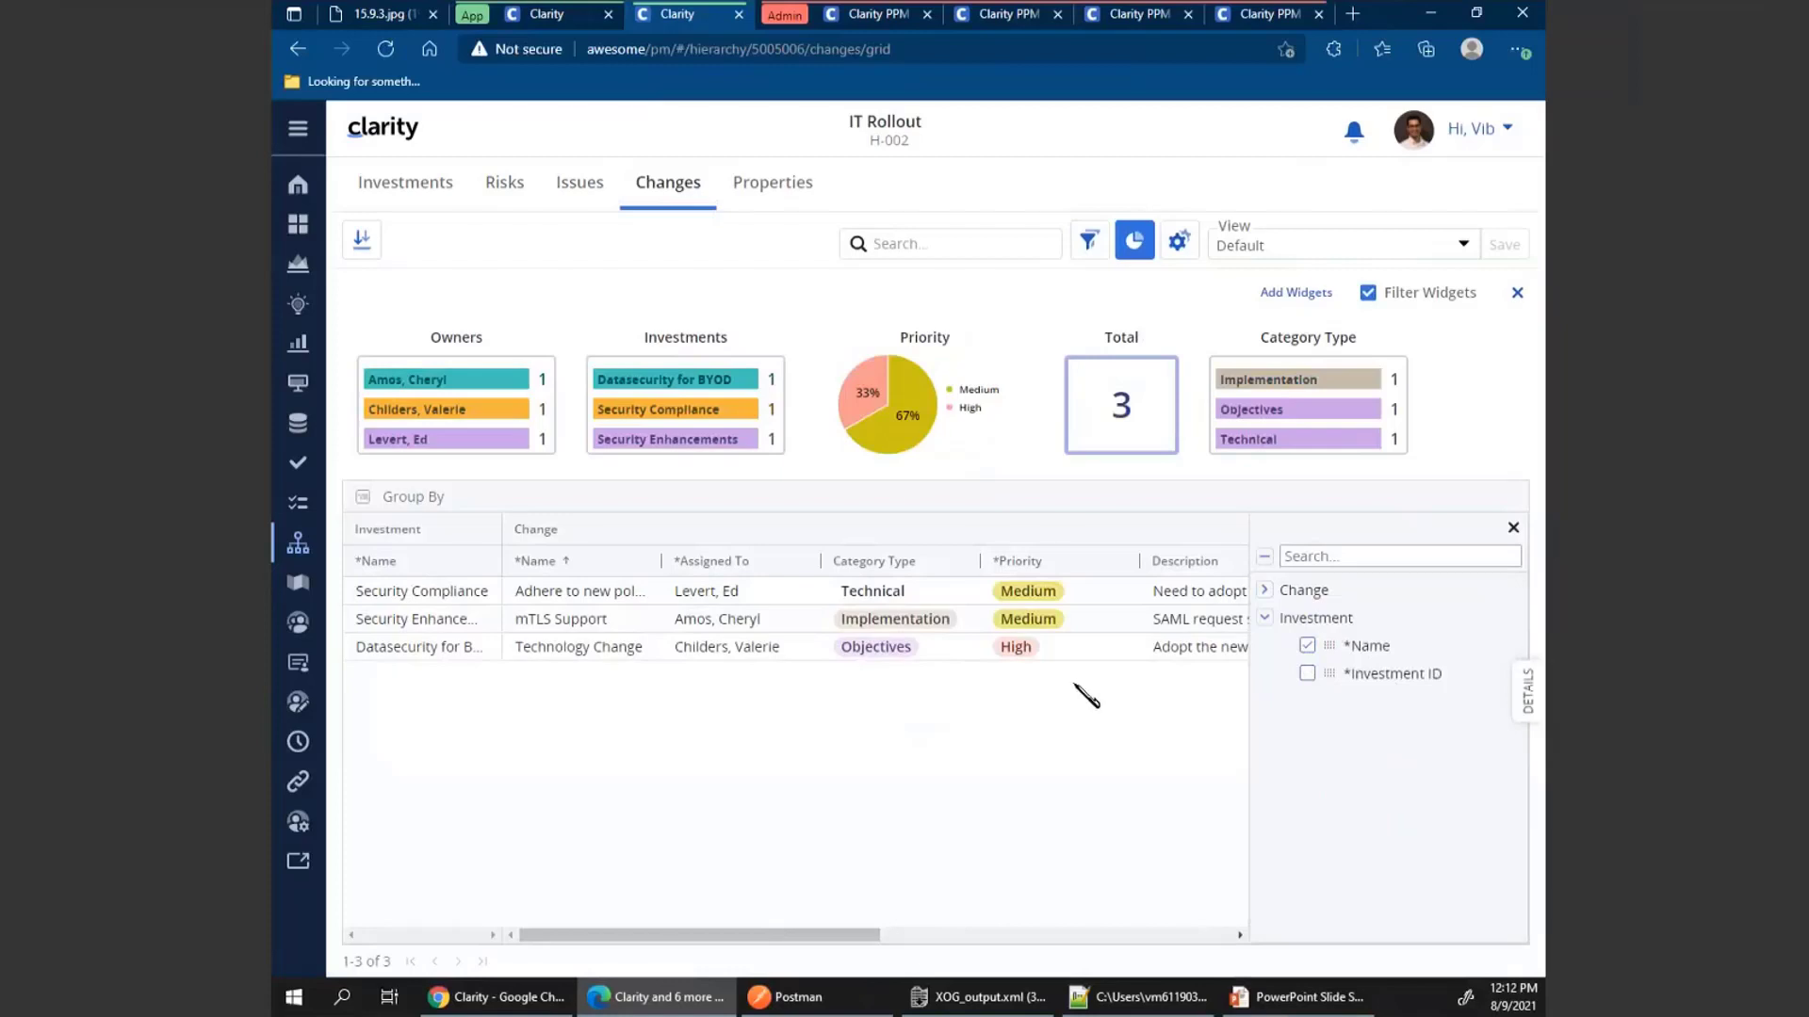
pyautogui.click(1513, 528)
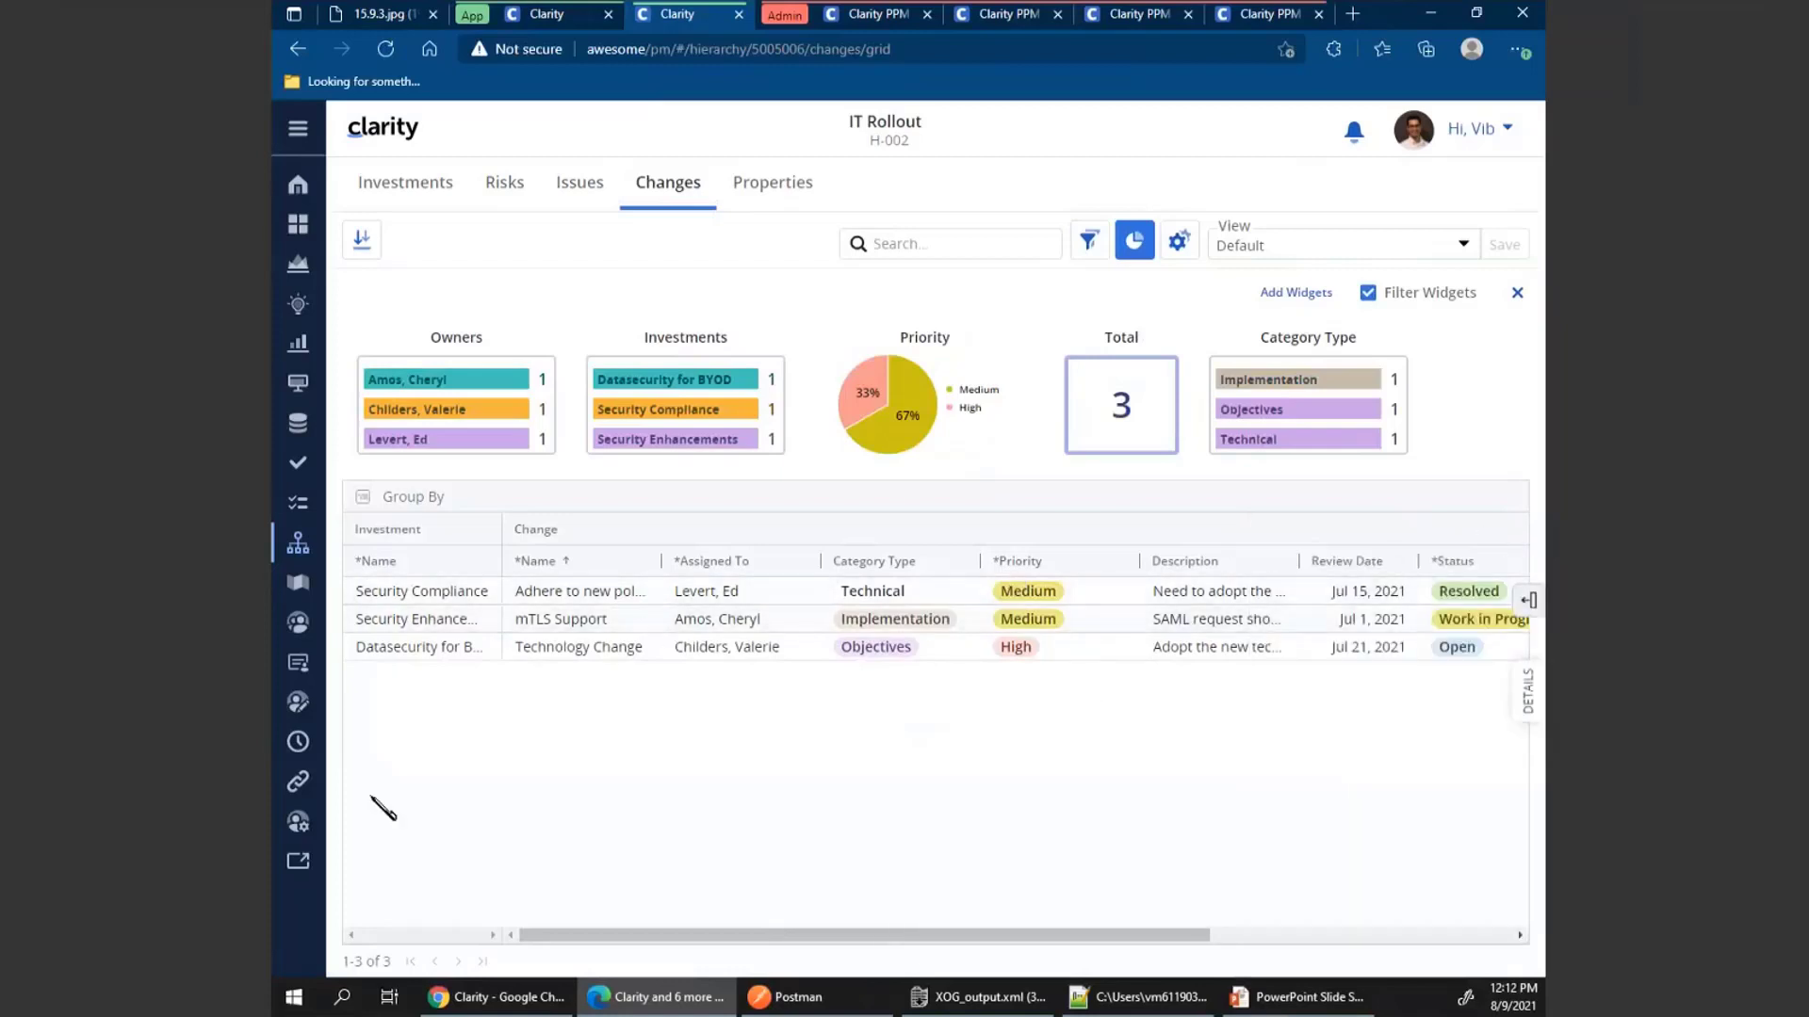
# Open the administration list of attributes and show the filter for the Change Request object to review its secured attributes
pyautogui.click(299, 825)
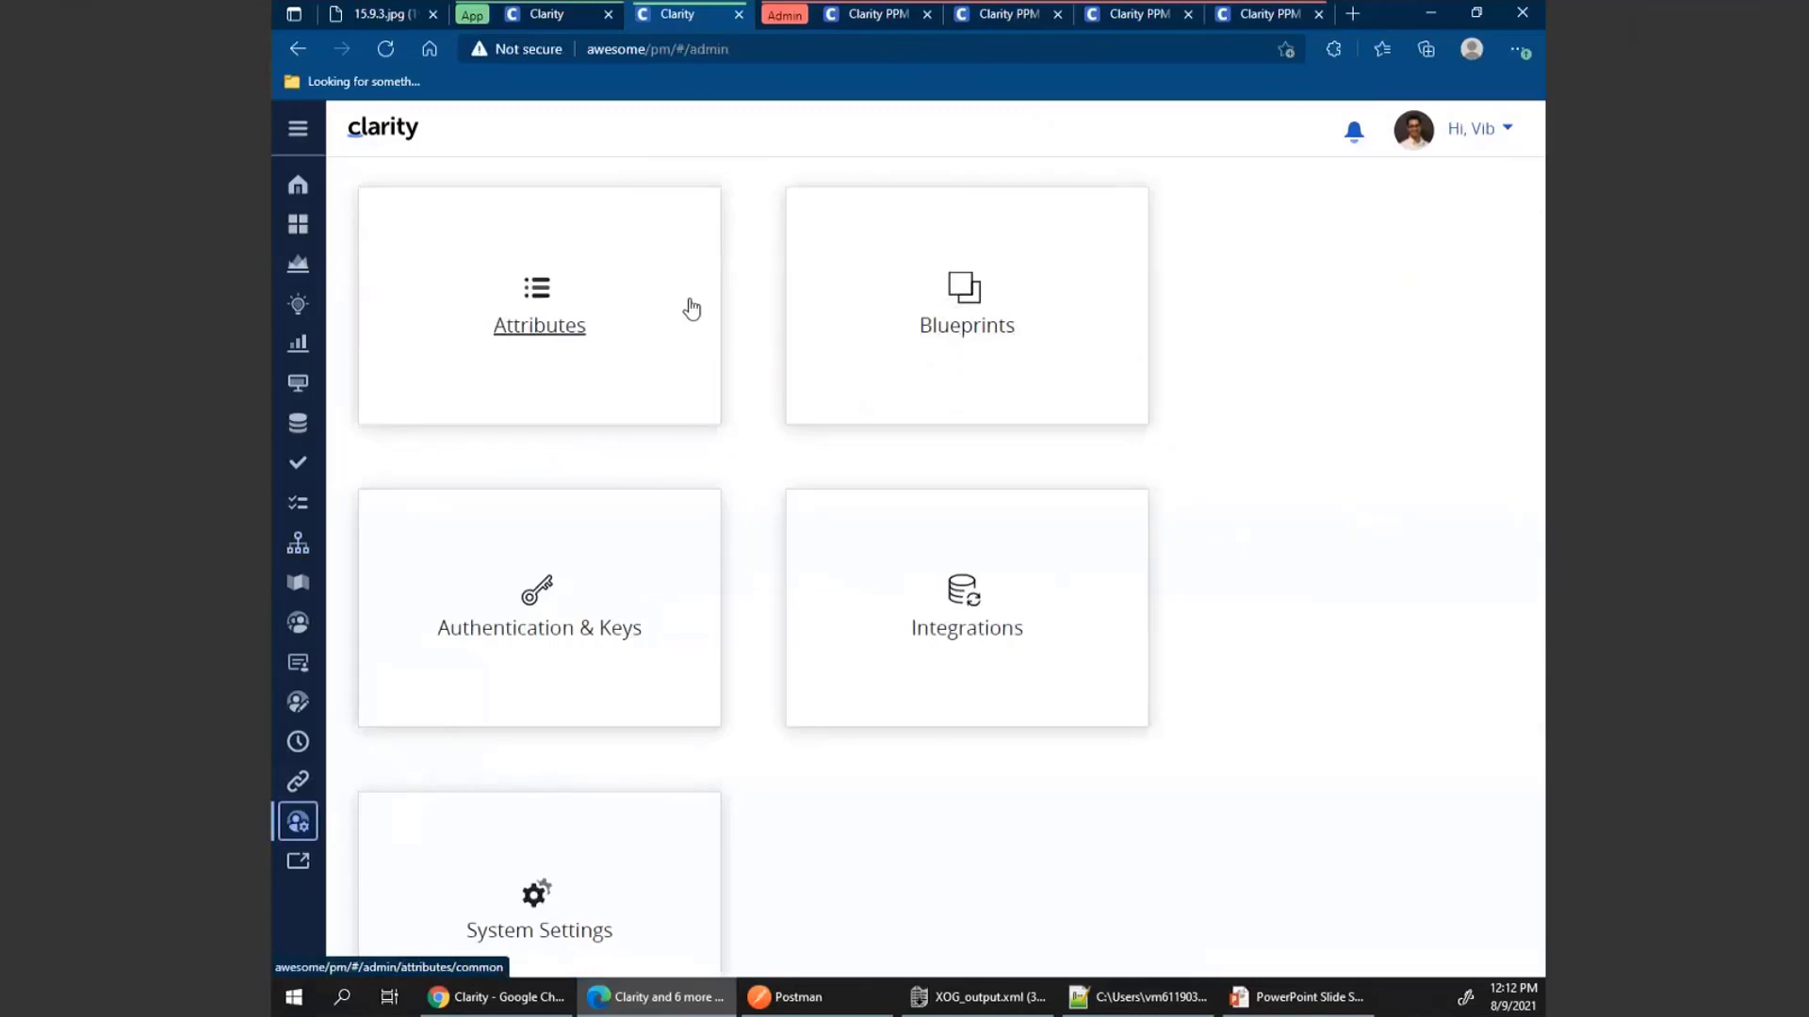
pyautogui.click(534, 299)
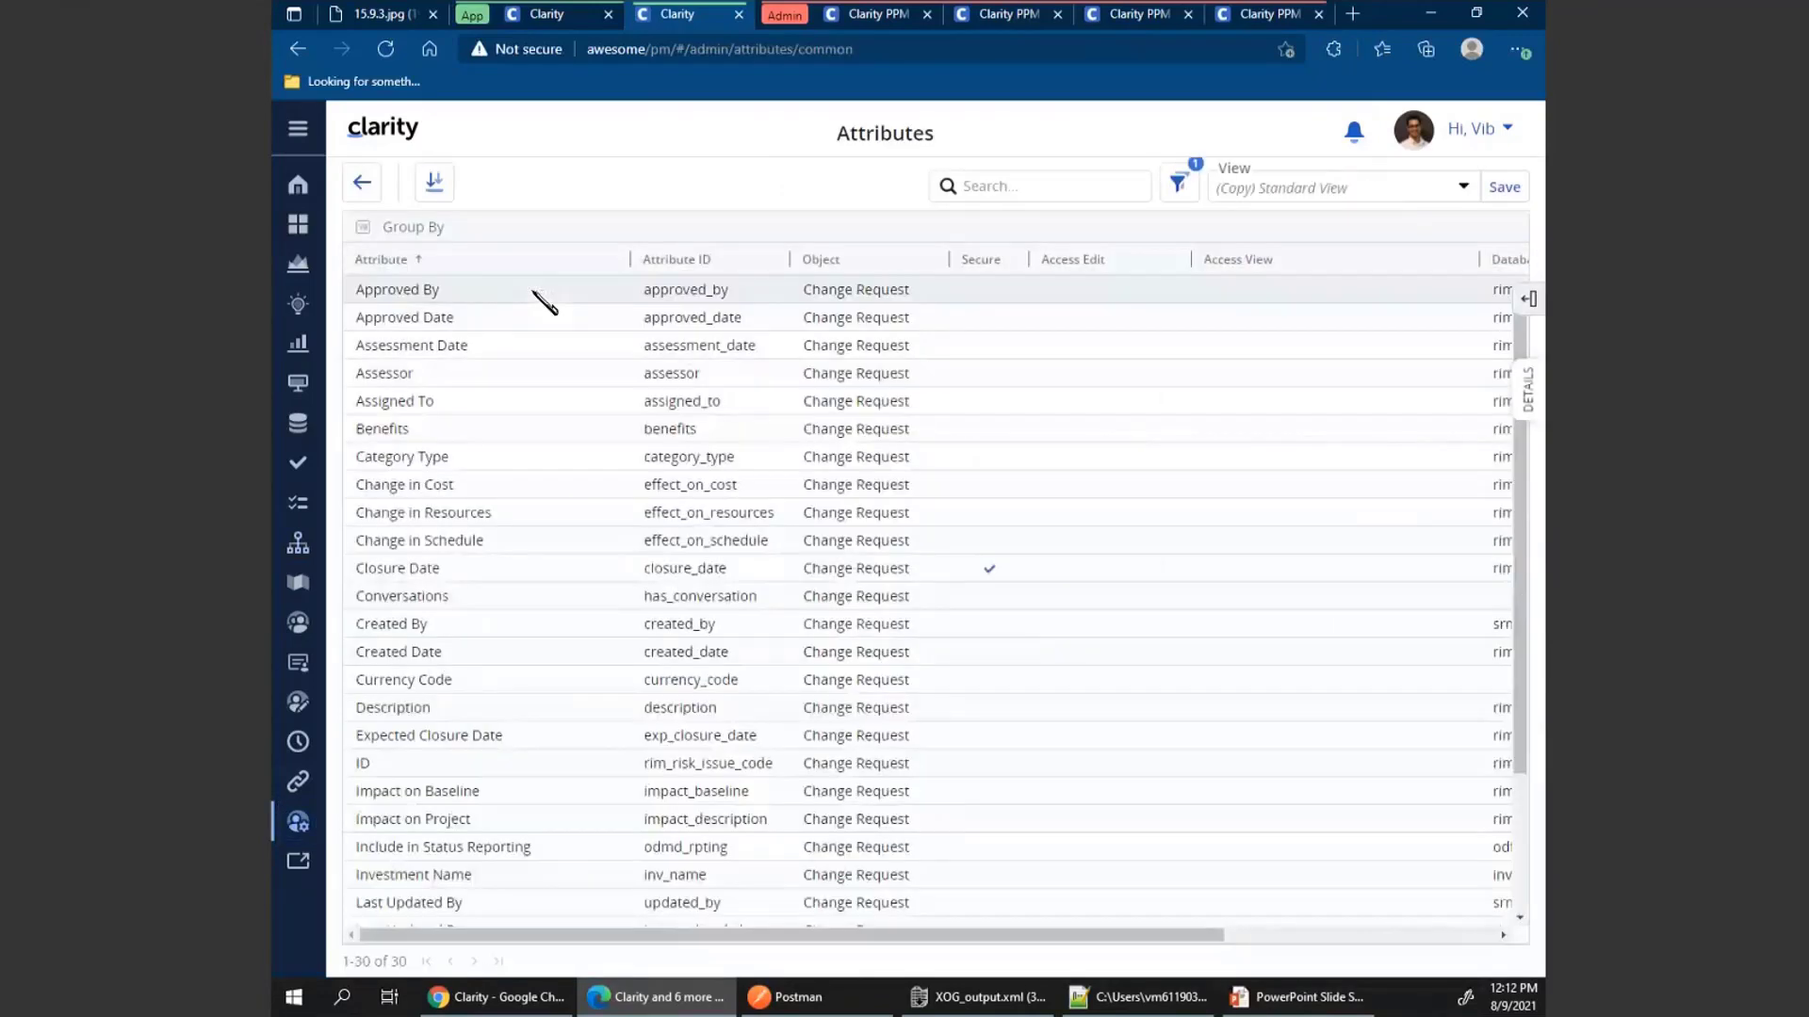
pyautogui.click(1178, 184)
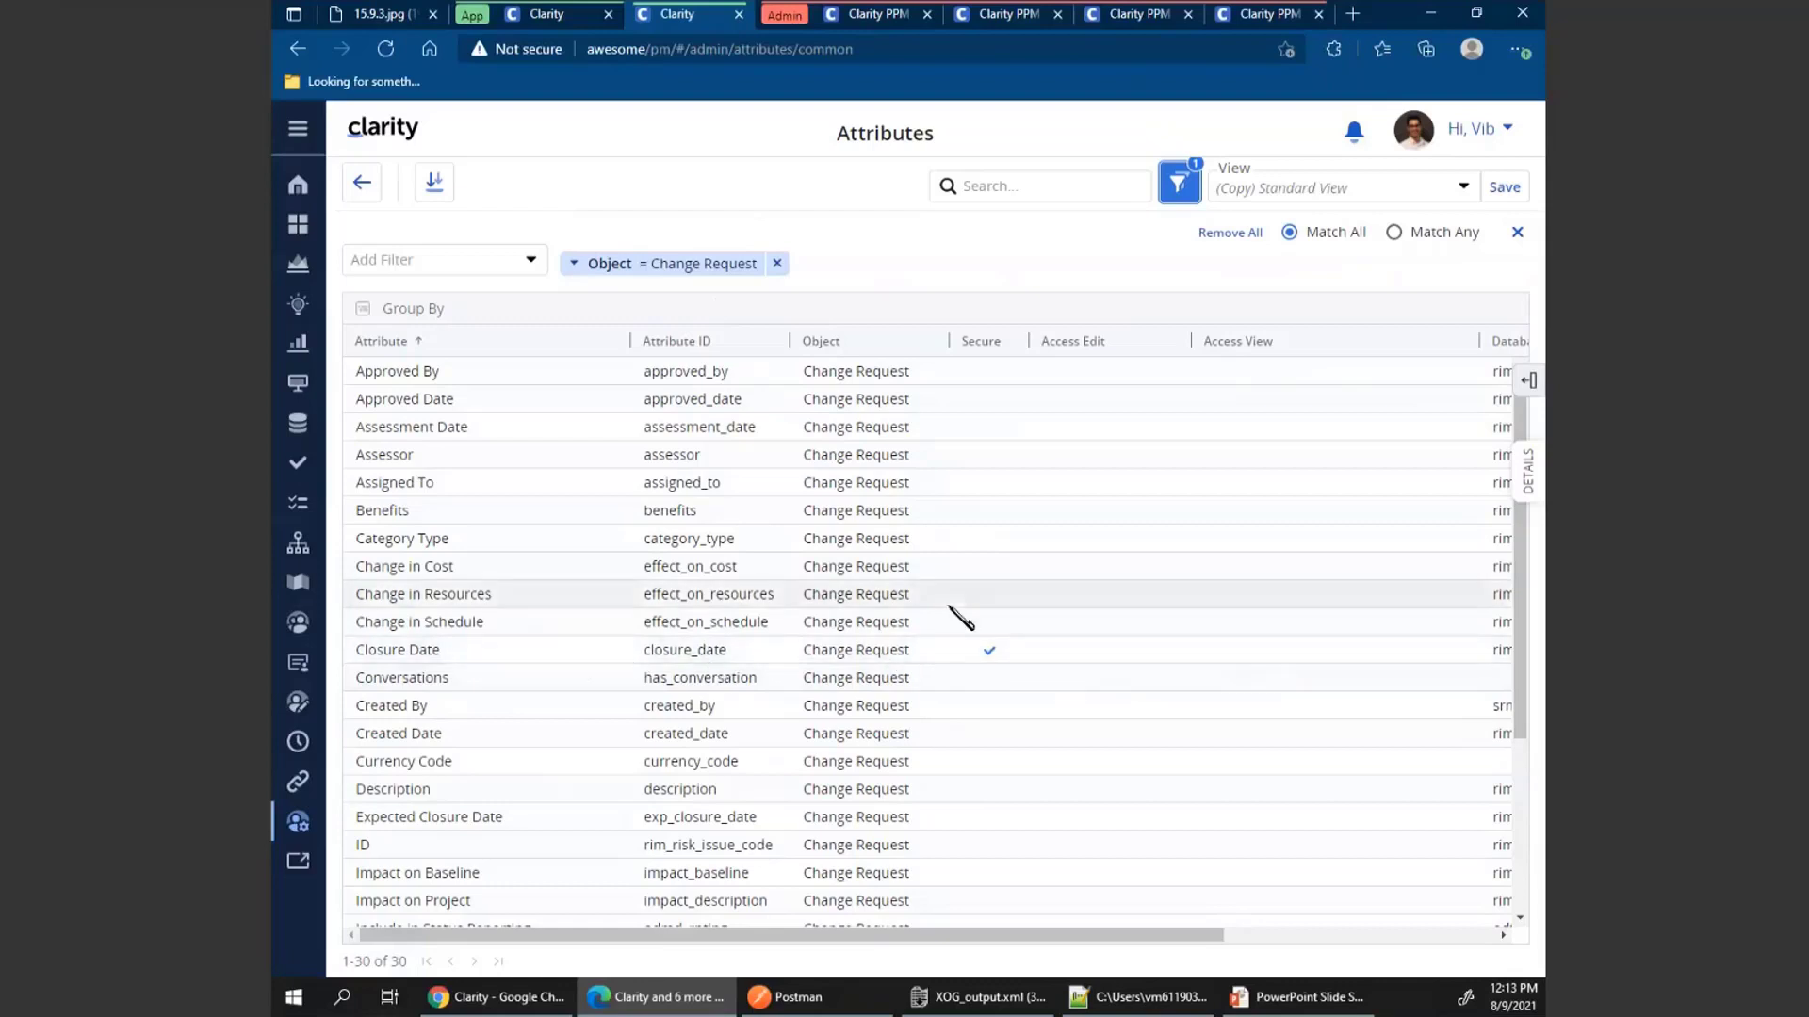
# In the other Clarity browser tab, open the IT Rollout hierarchy's changes and start a search of the available columns
pyautogui.click(556, 16)
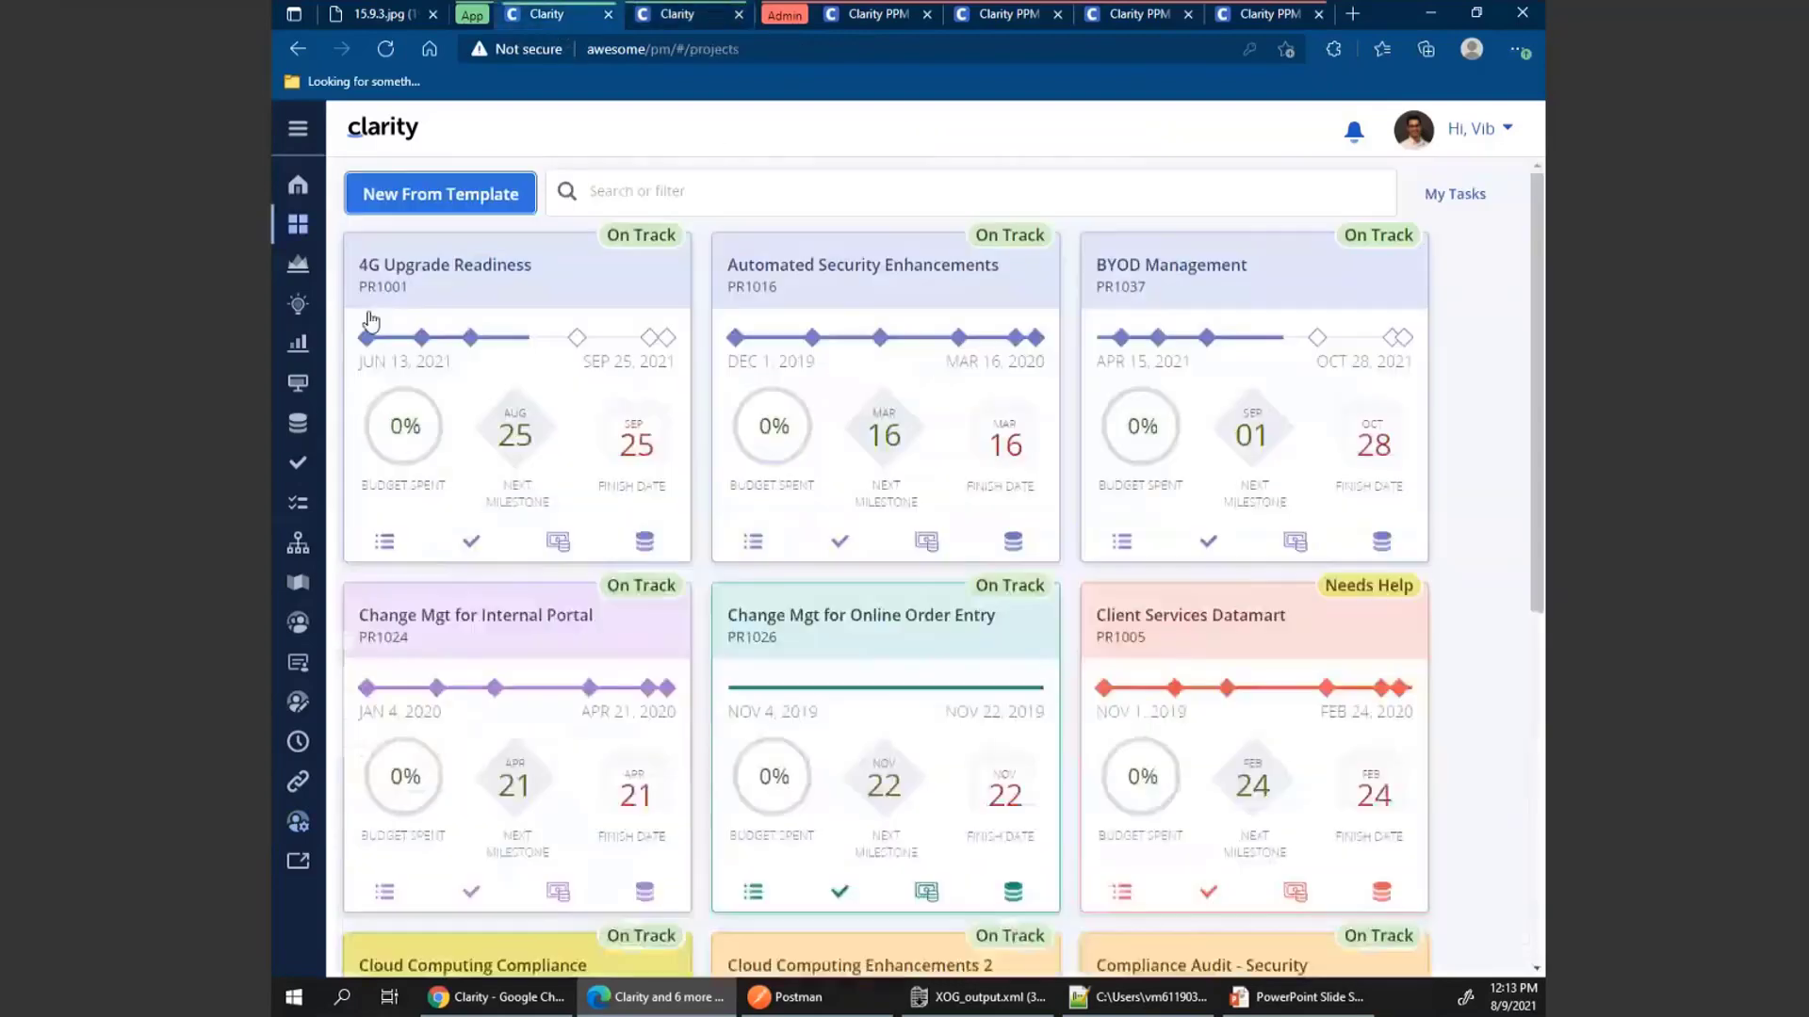
pyautogui.click(300, 549)
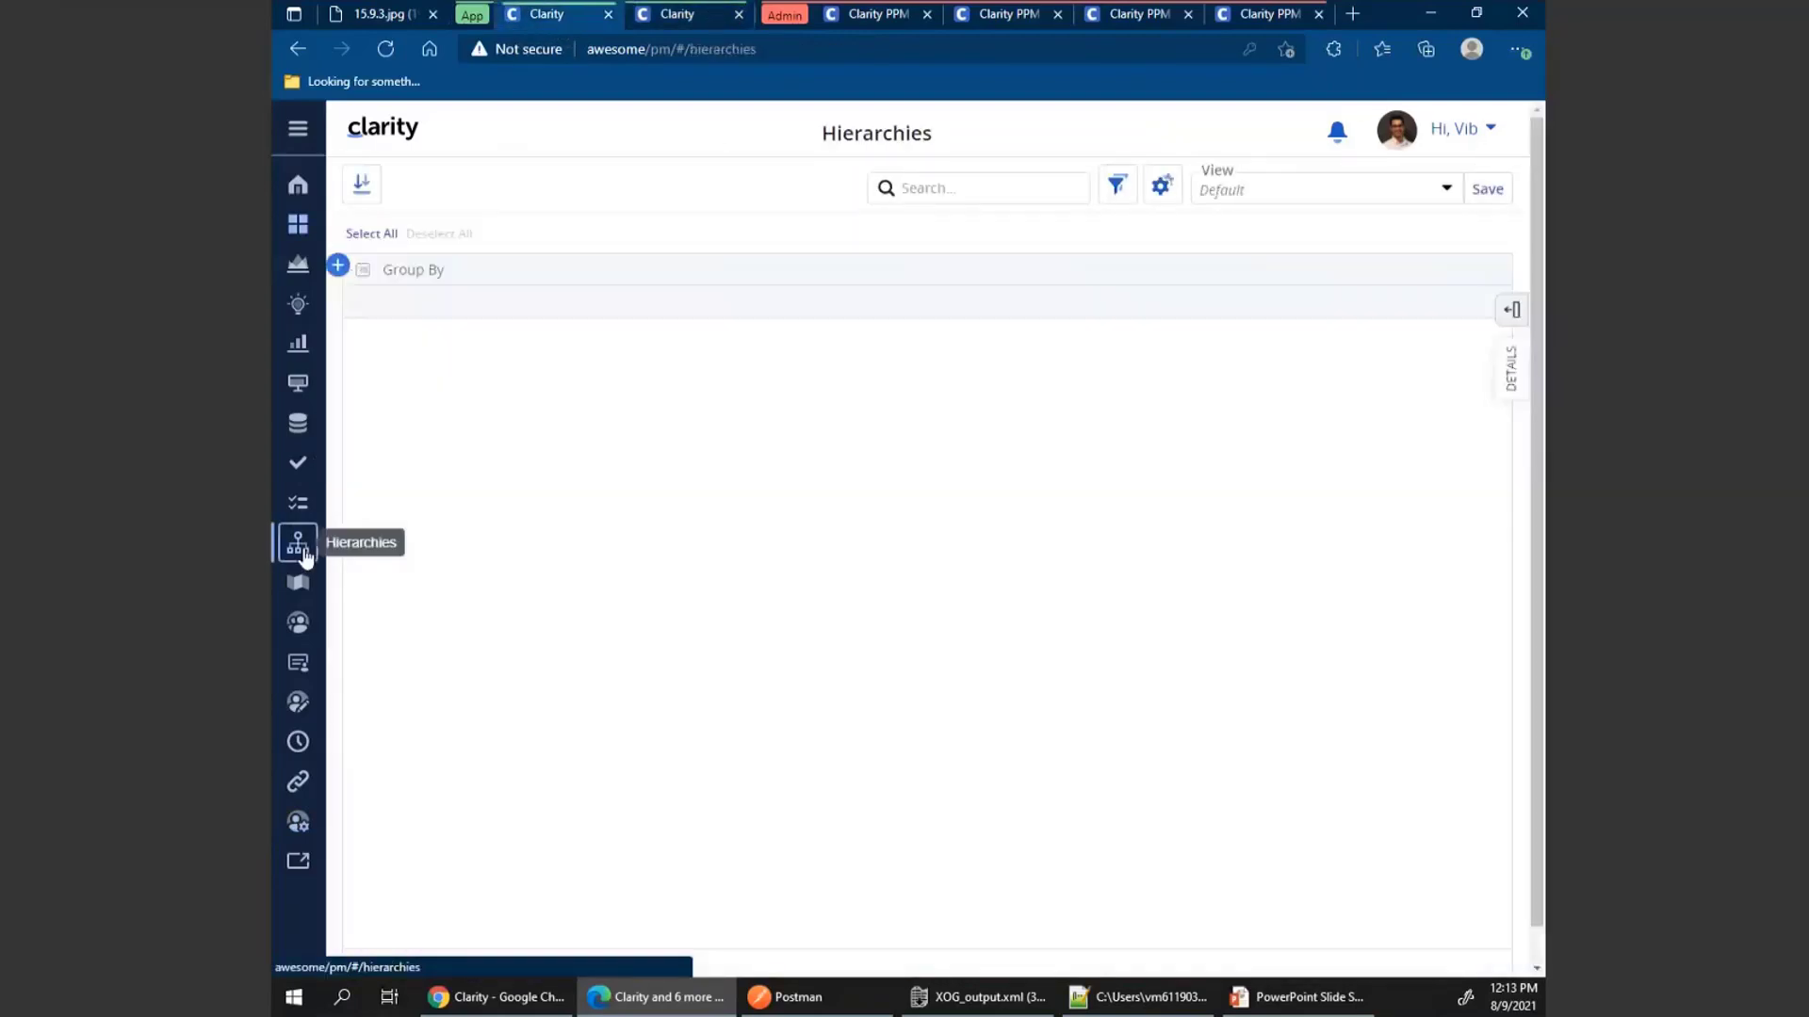
pyautogui.click(459, 361)
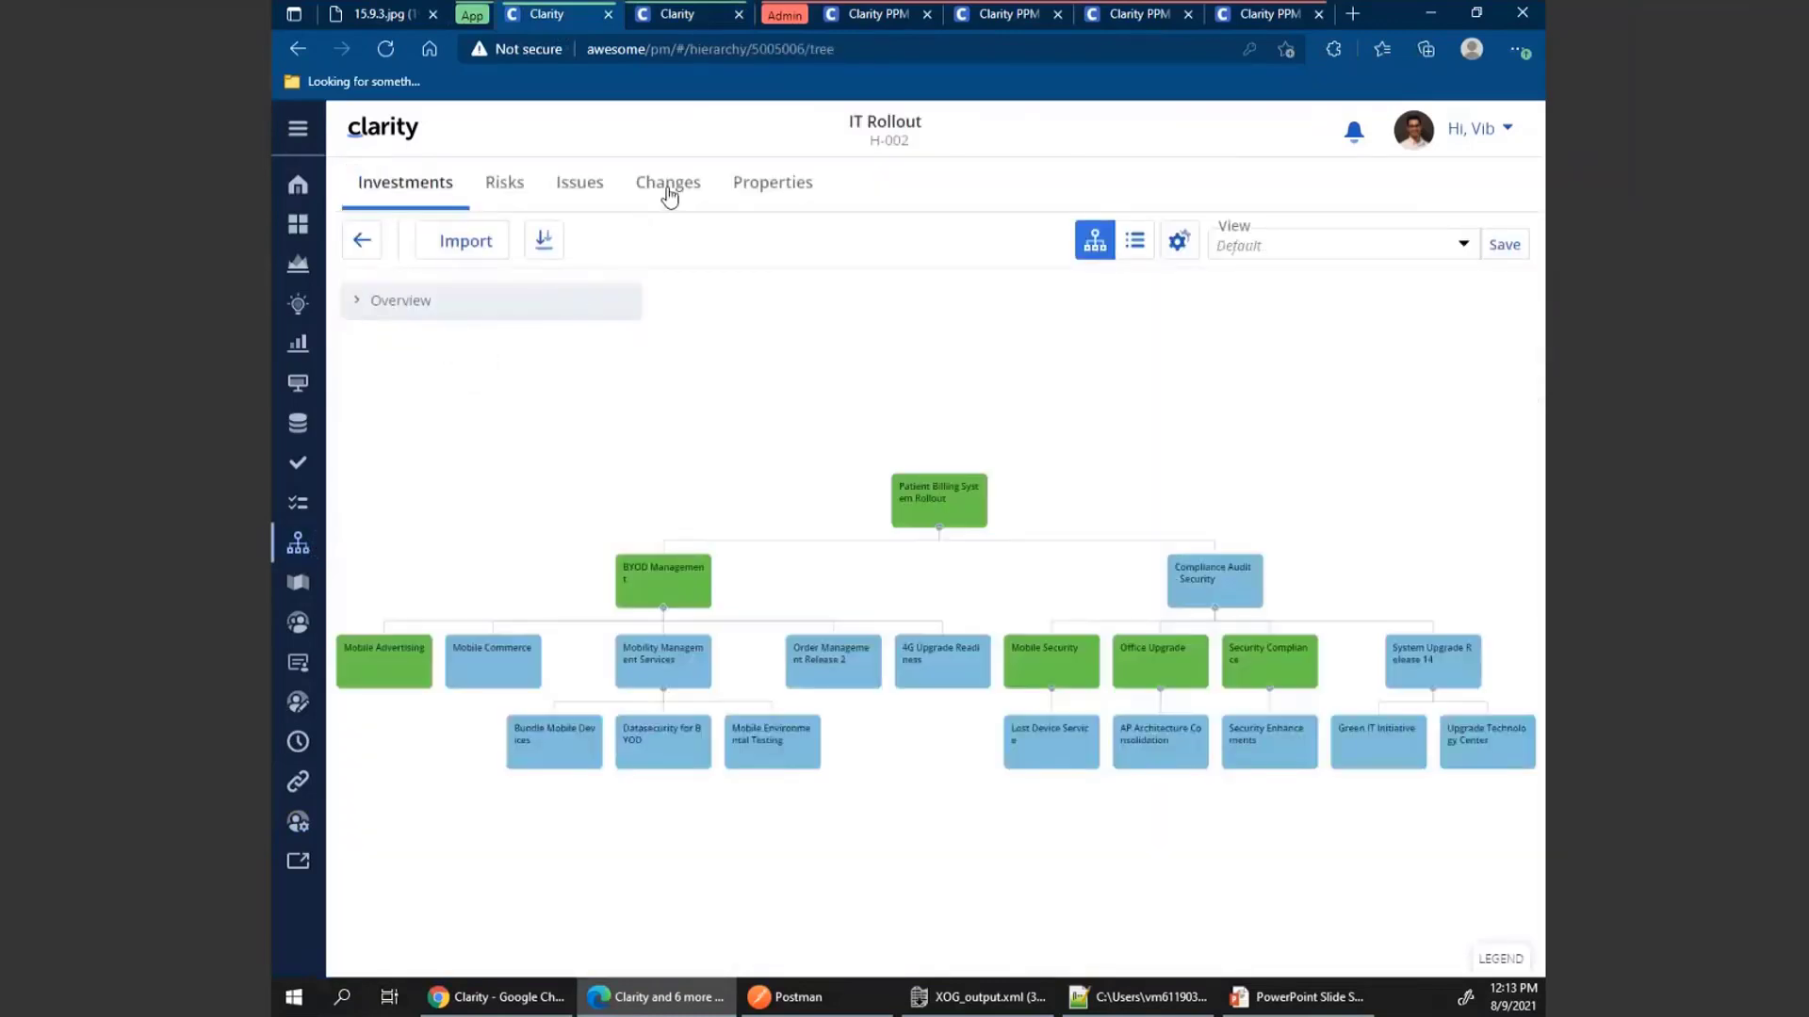
pyautogui.click(668, 184)
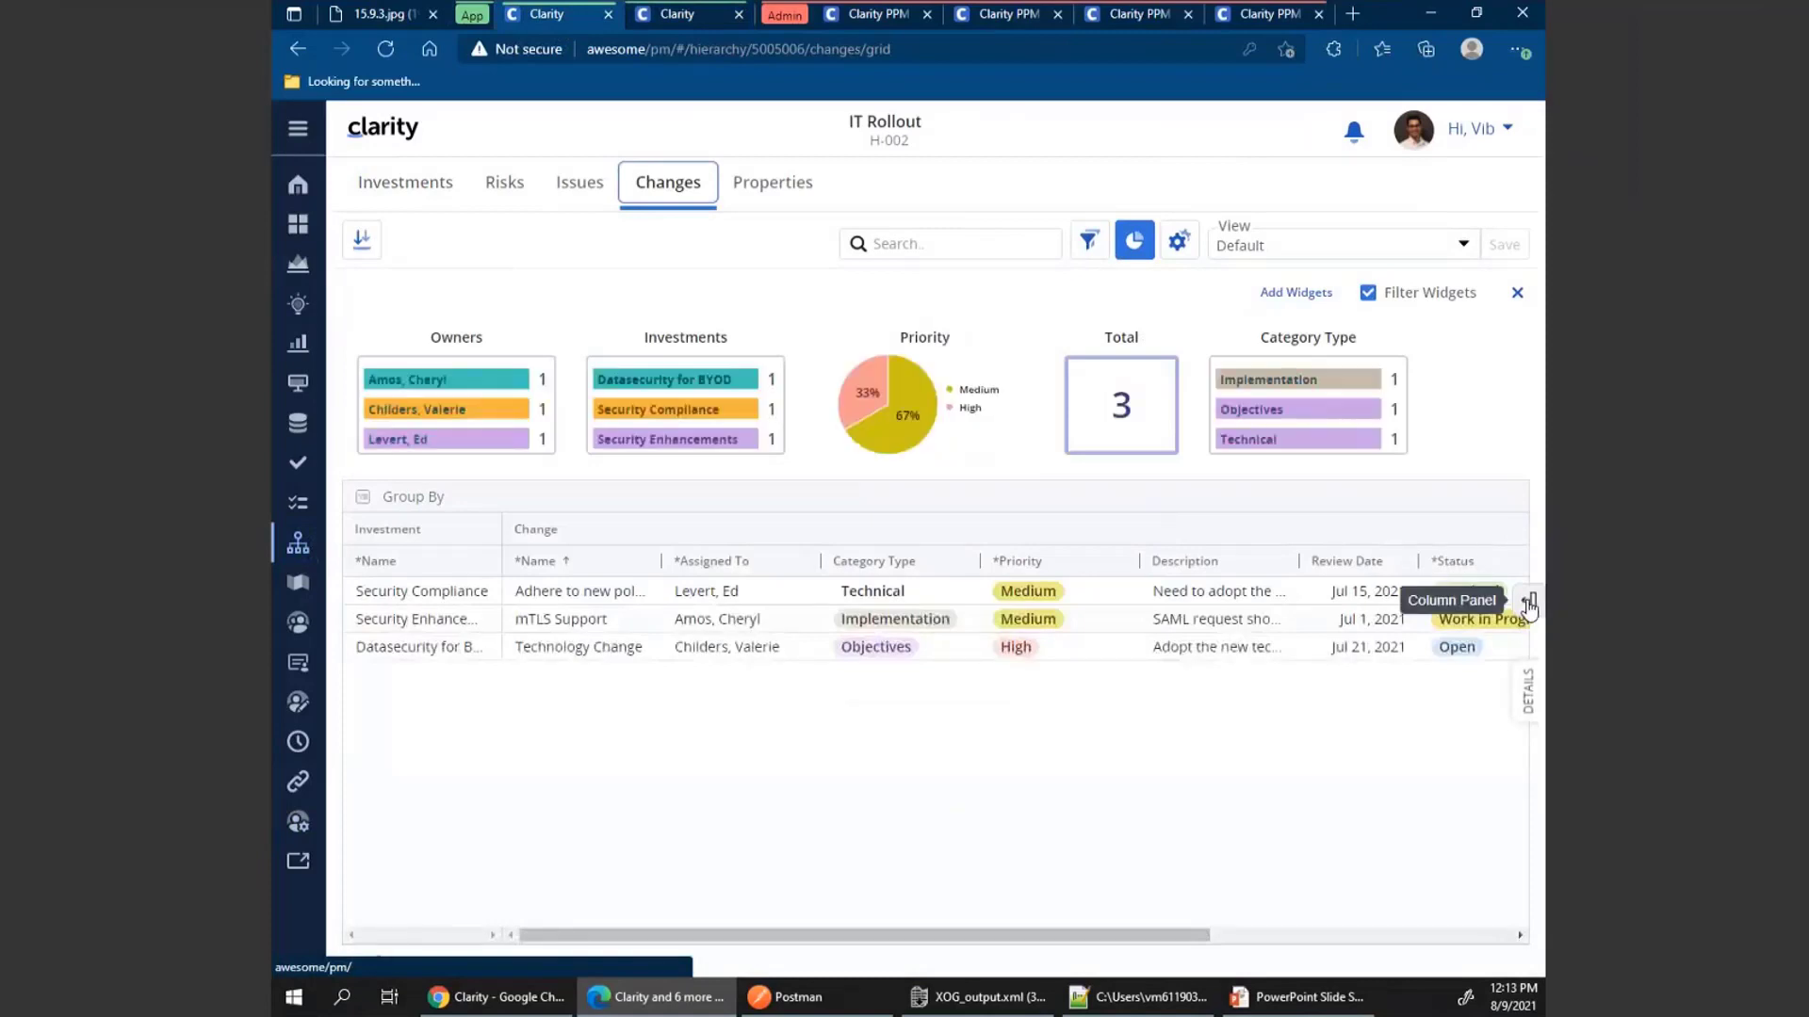
pyautogui.click(1531, 602)
pyautogui.click(1336, 556)
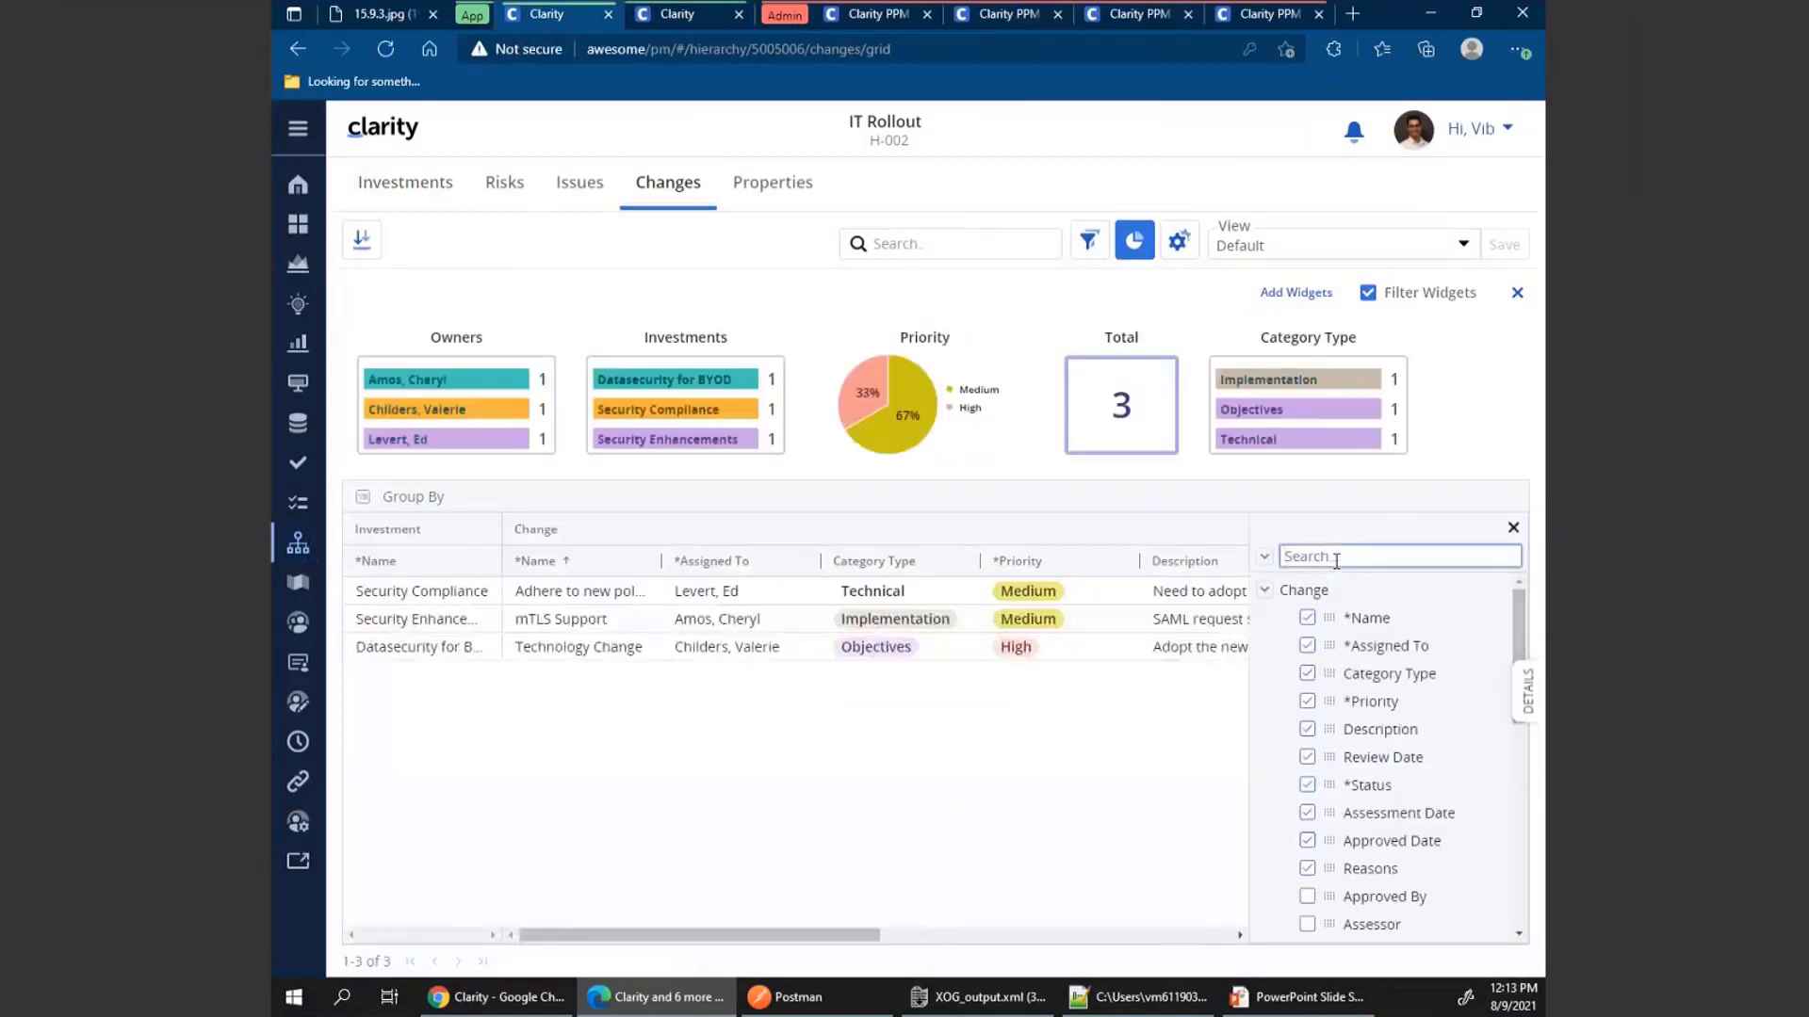